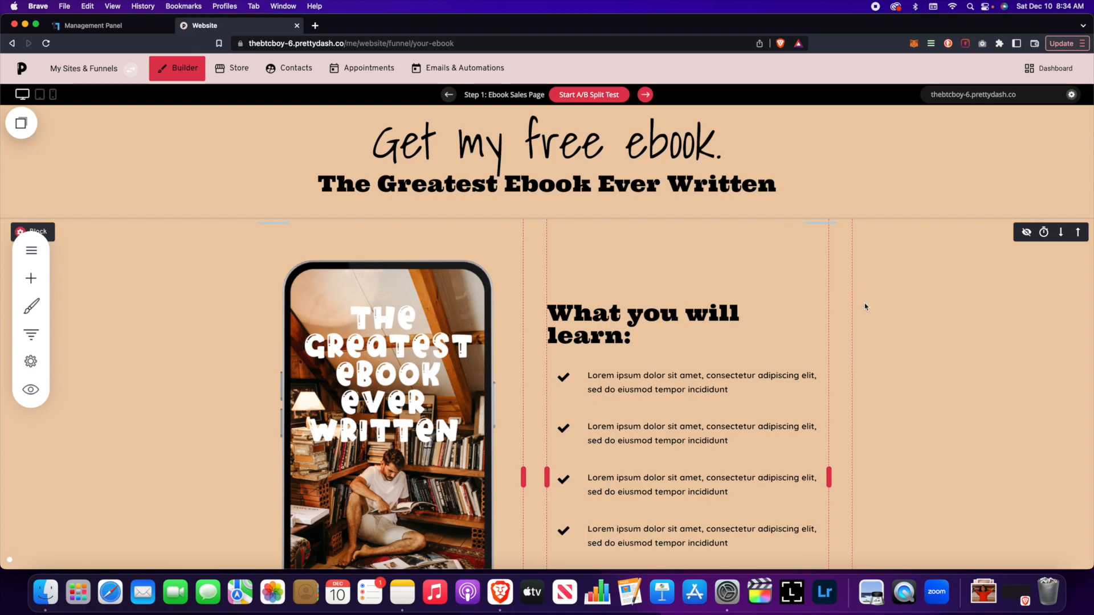
Step: View the funnel's domain settings and the form for connecting an existing domain, and leave without connecting one
left_click(1071, 95)
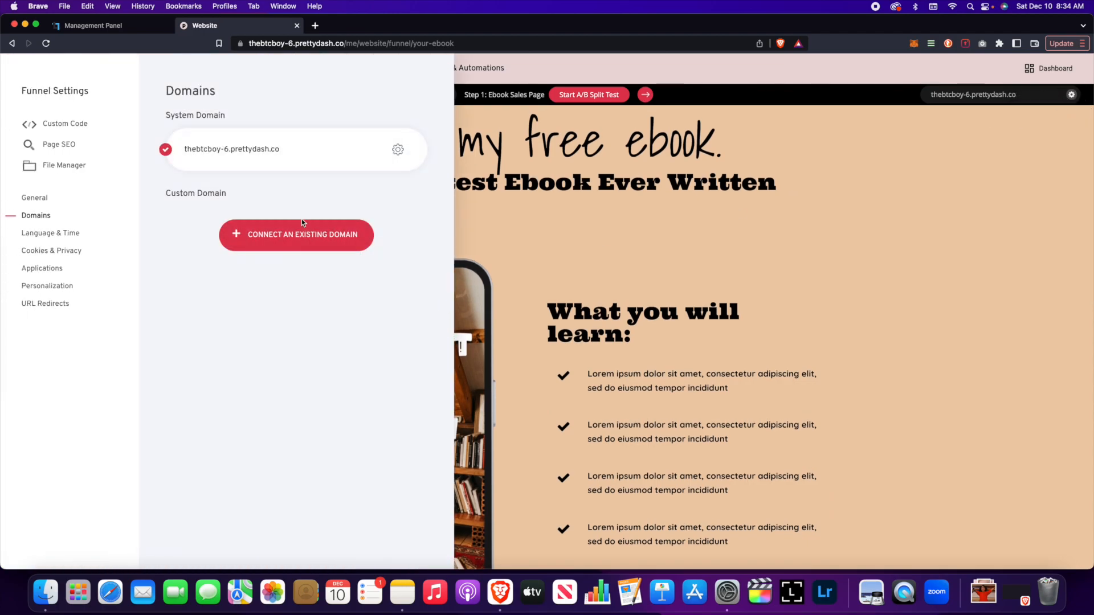
left_click(301, 228)
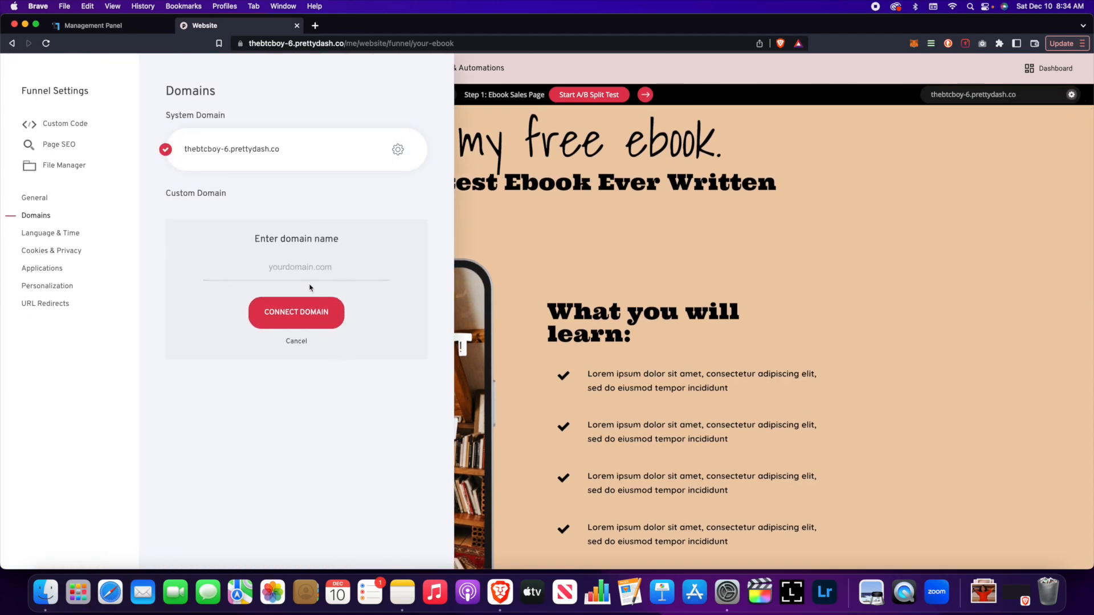
left_click(302, 343)
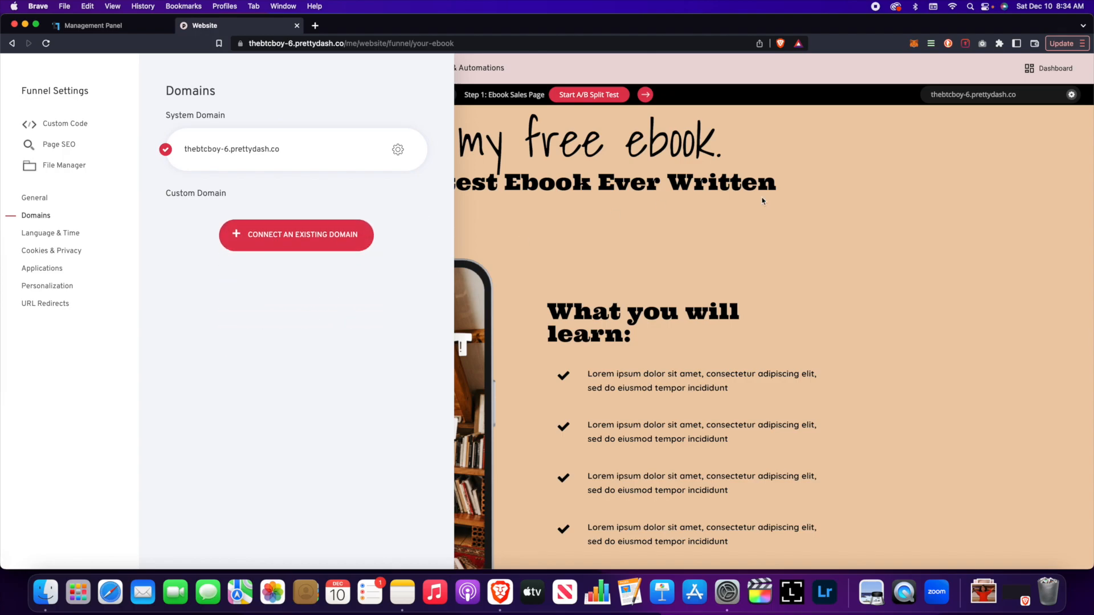
left_click(845, 240)
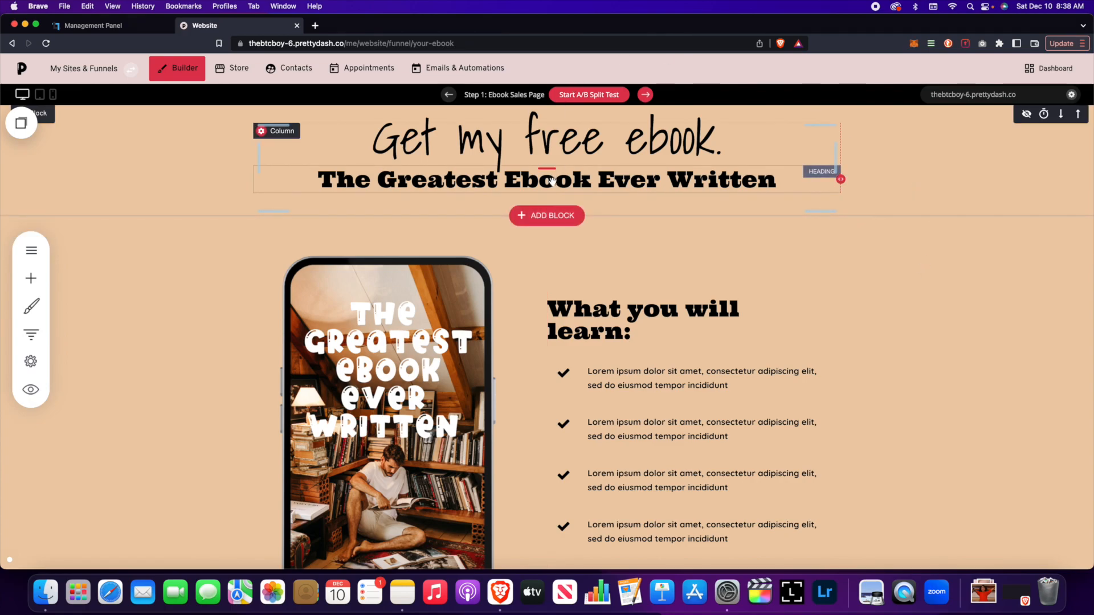
Step: Look at the E-Book Funnels template category for creating a new funnel, and close it without selecting a template
left_click(111, 77)
left_click(179, 150)
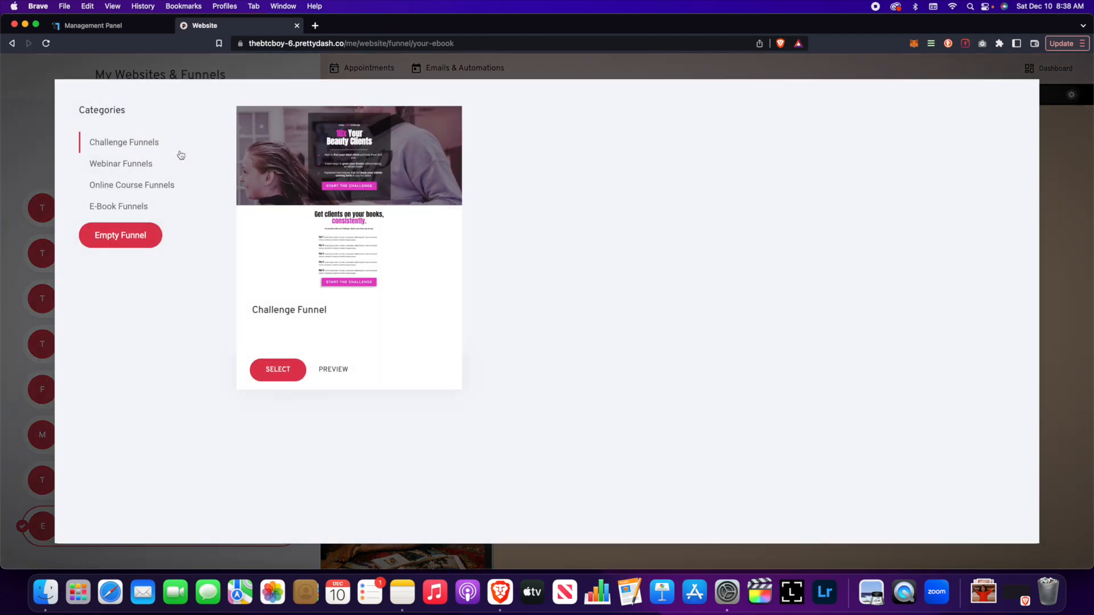
left_click(118, 206)
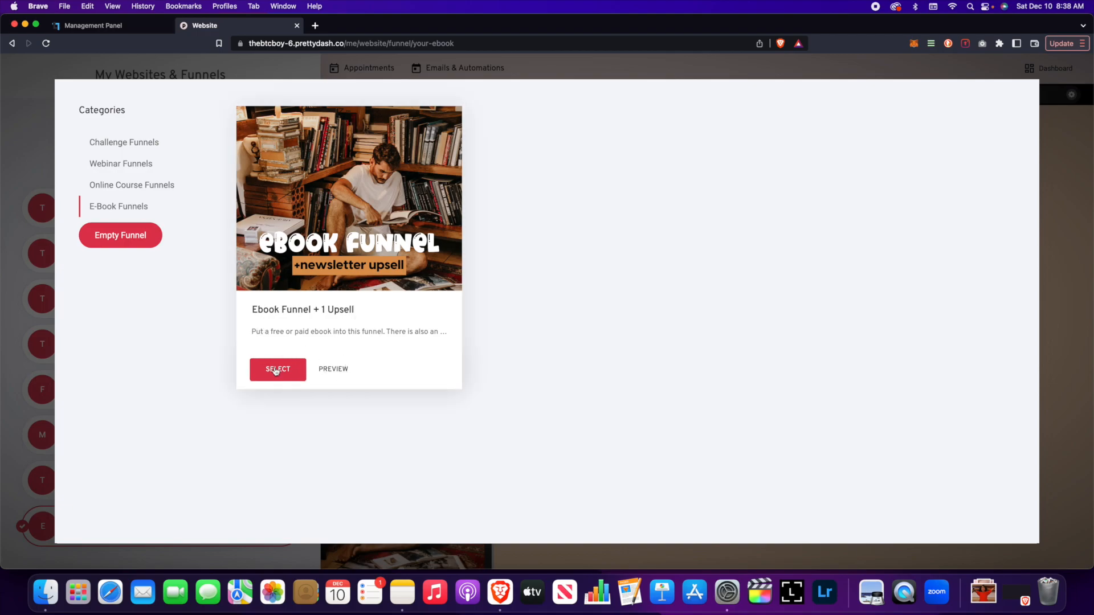
left_click(1062, 180)
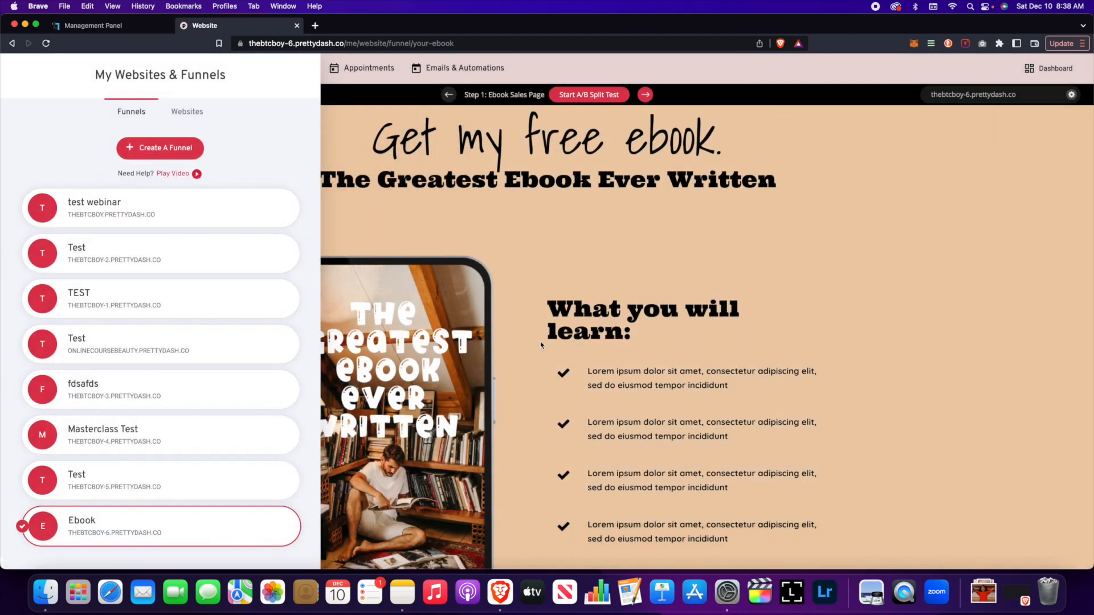
left_click(701, 270)
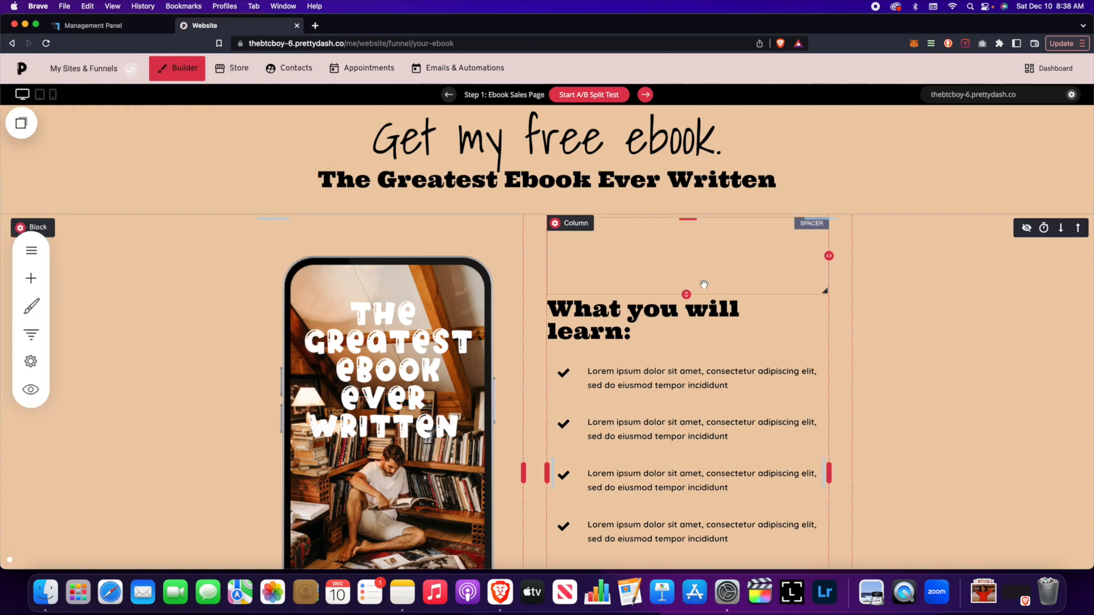
Step: Look through the Ebook funnel's step overview, including the sales page, upsell, thank-you and newsletter dashboard steps
scroll(908, 374, "down", 5)
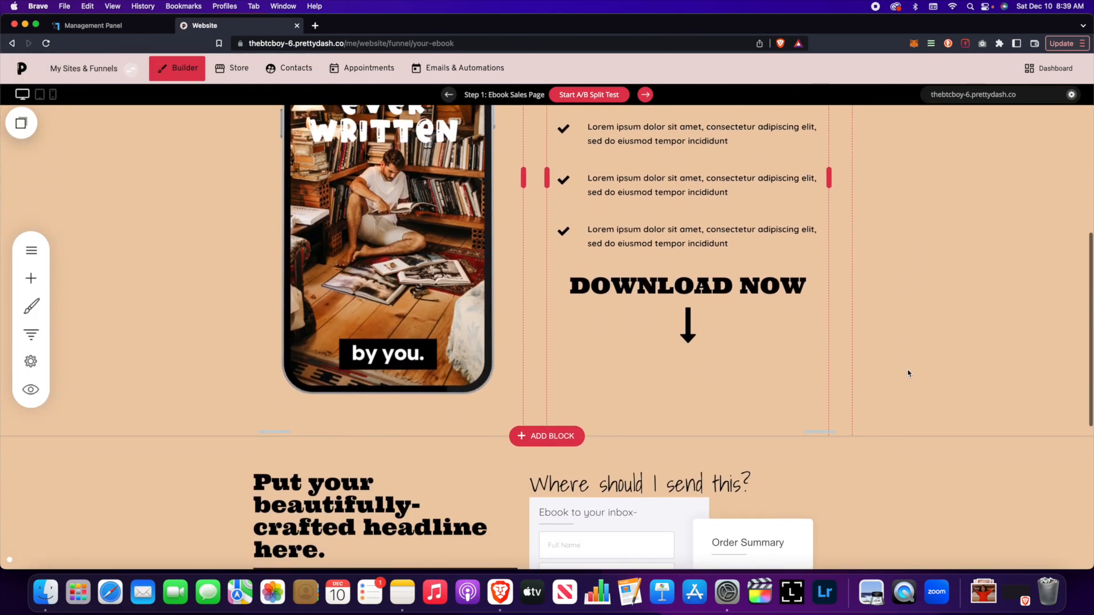
scroll(908, 374, "up", 6)
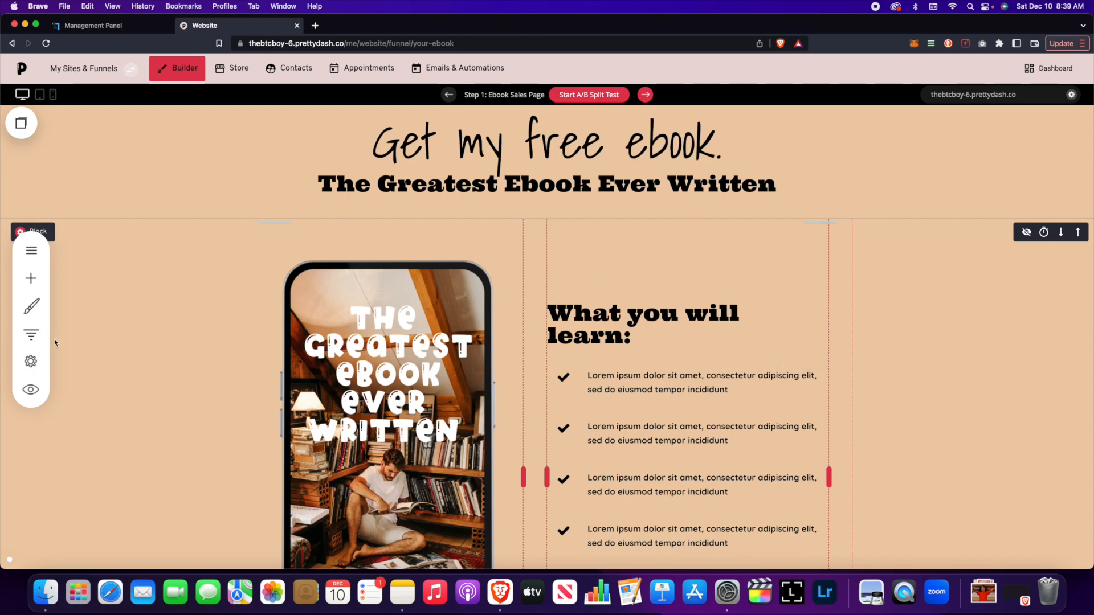
left_click(31, 334)
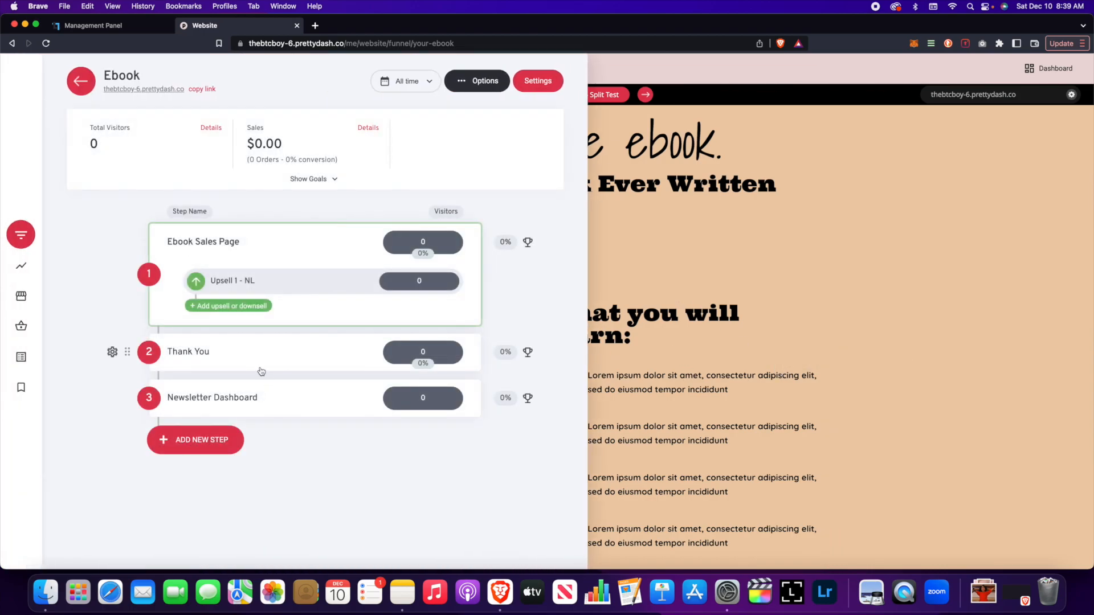
left_click(651, 249)
left_click(40, 341)
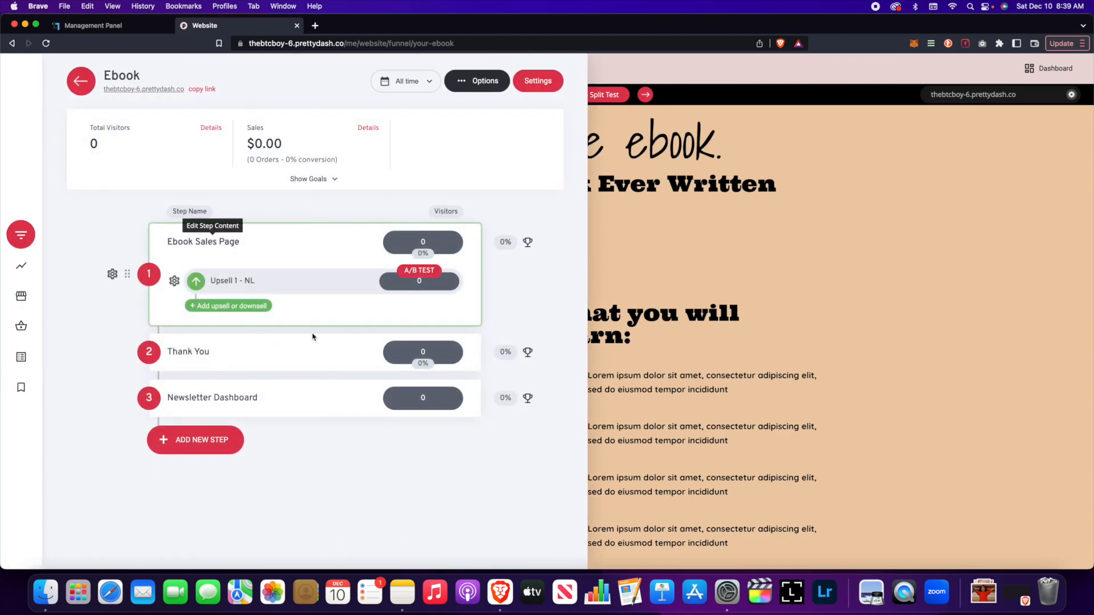
Step: View the Ebook funnel's visitor and goal statistics and its sales section, and return to the funnel steps
left_click(21, 266)
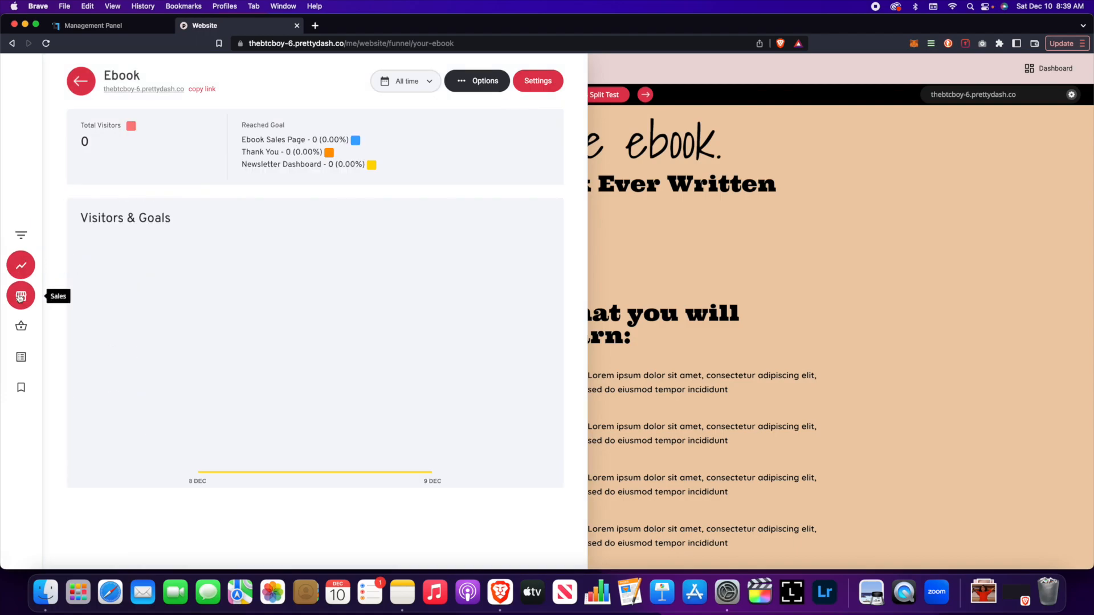
left_click(21, 296)
left_click(21, 326)
left_click(21, 234)
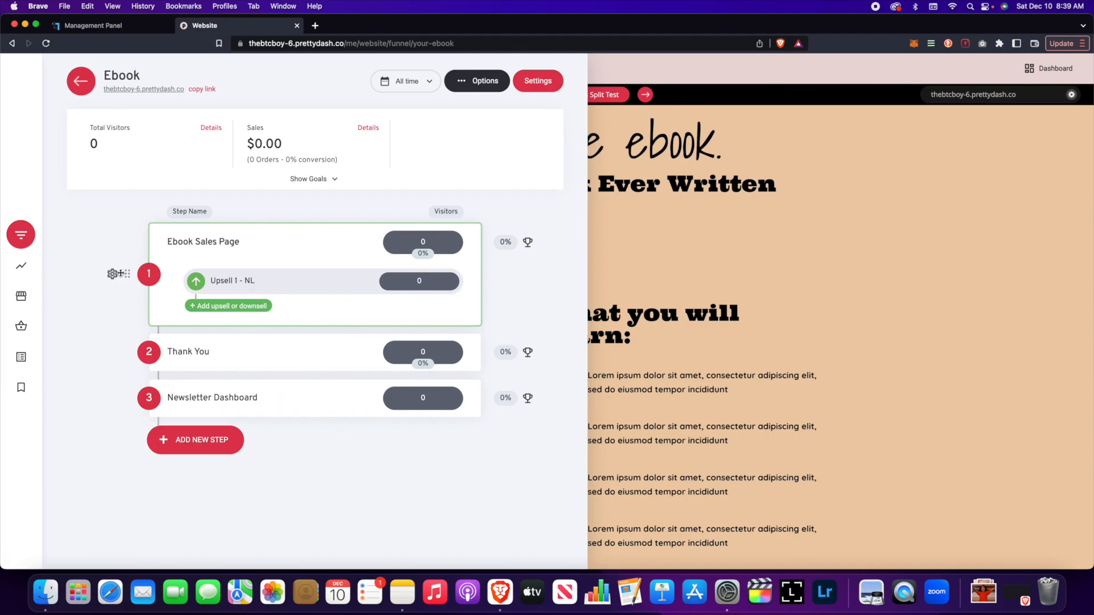
Step: Review the page info and SEO info of the Ebook Sales Page step, and cancel back to the page builder
left_click(112, 274)
left_click(144, 160)
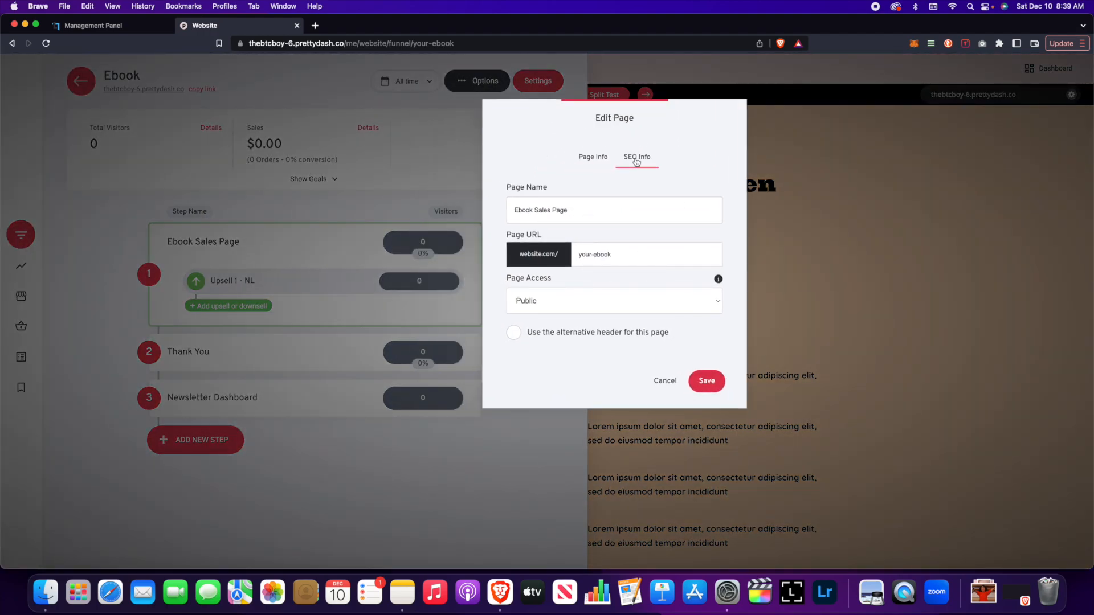
left_click(636, 160)
left_click(664, 380)
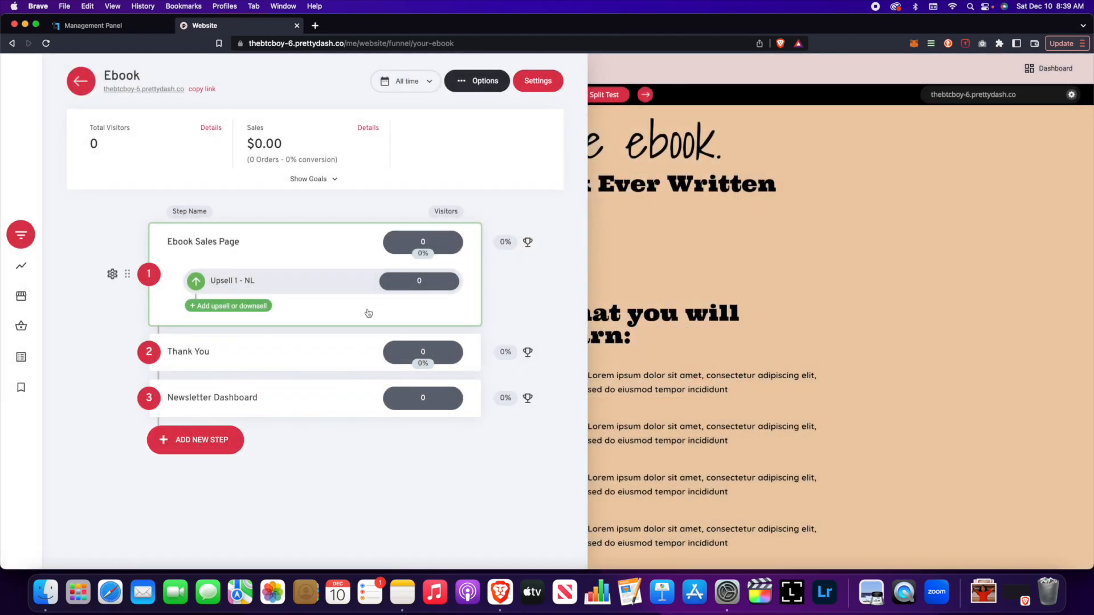
left_click(781, 244)
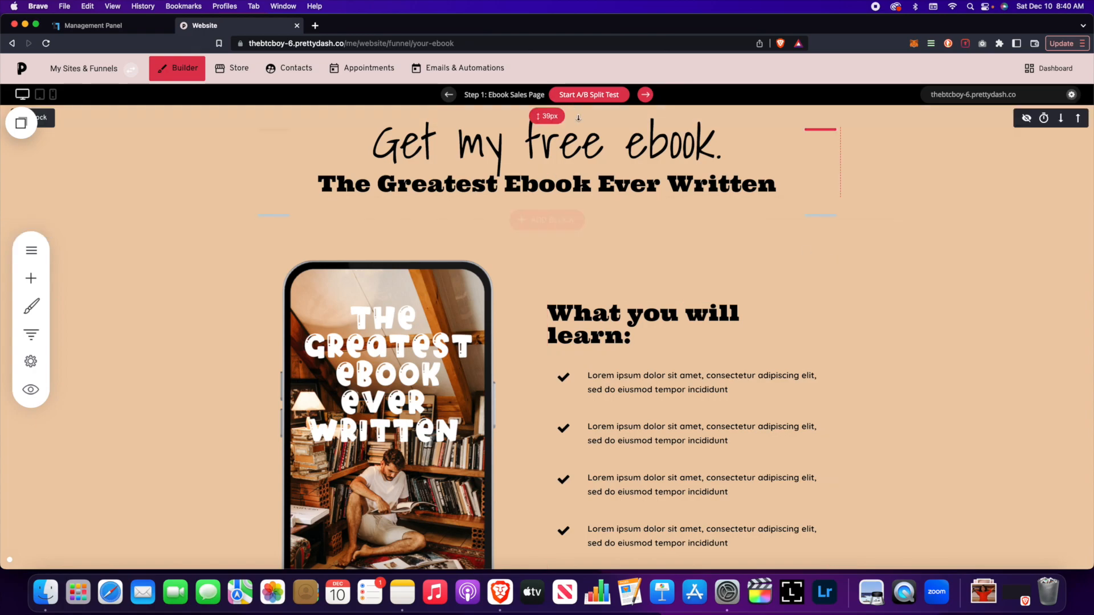
Step: Examine the Ebook Sales Page from the main headings through the learning points to the checkout form
scroll(781, 278, "down", 11)
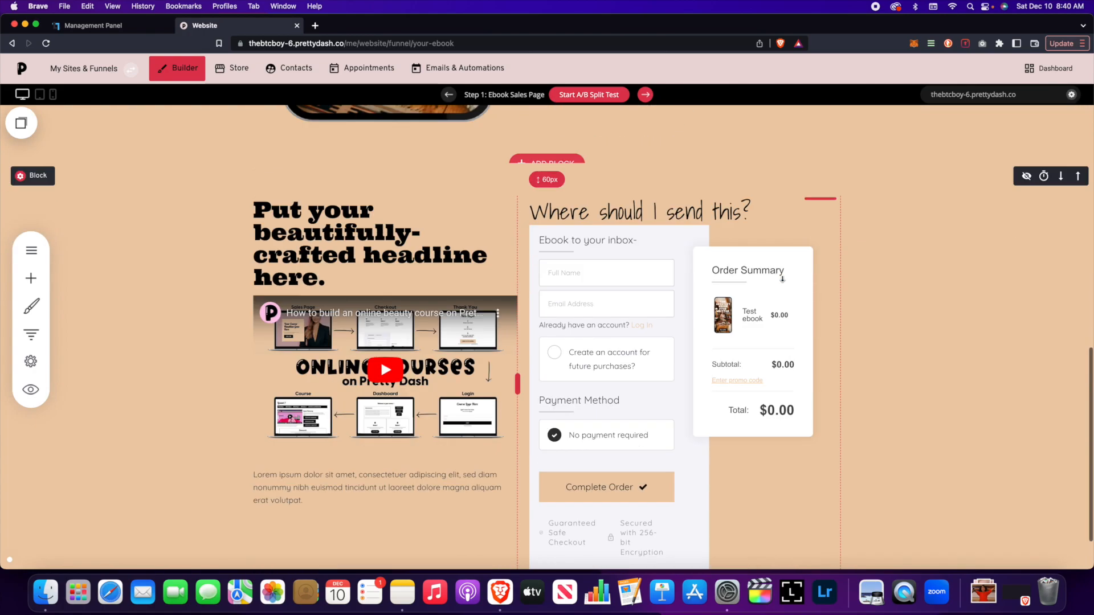
scroll(781, 279, "up", 11)
scroll(727, 245, "down", 7)
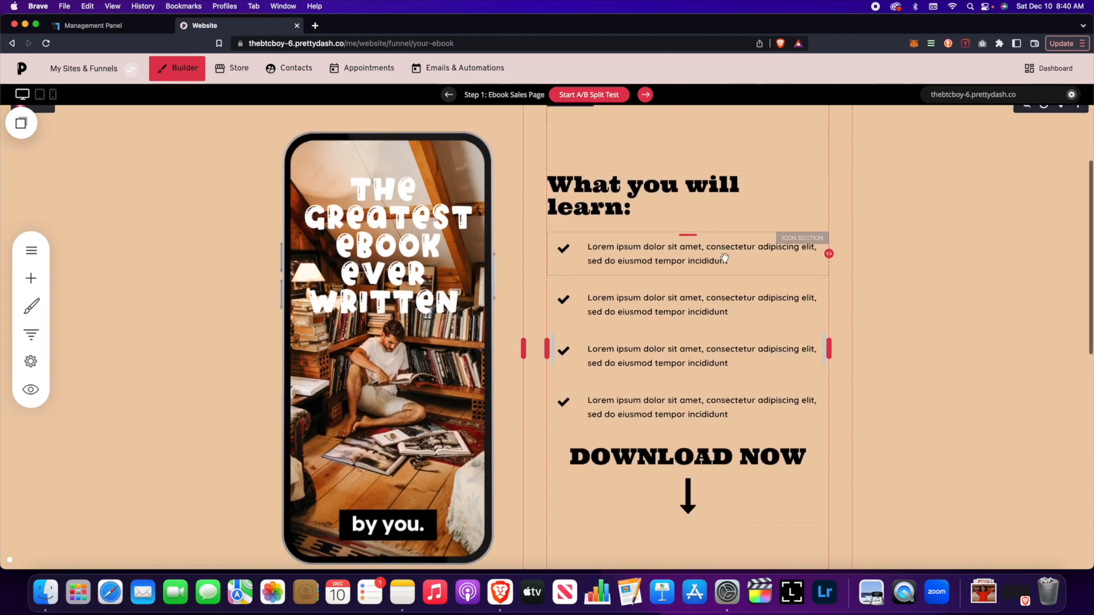
scroll(726, 260, "down", 2)
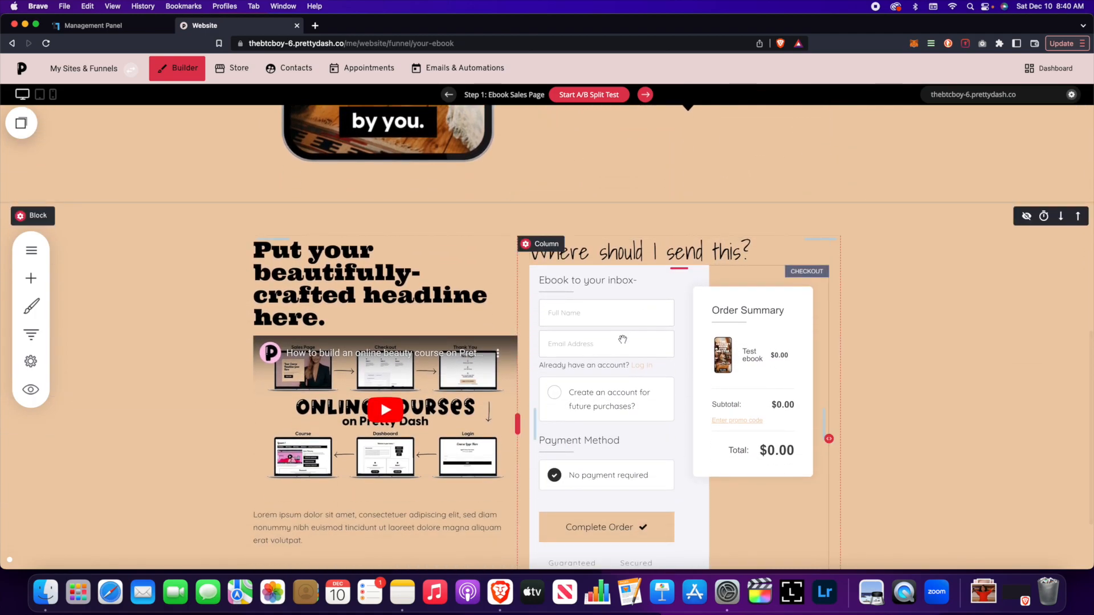
scroll(601, 300, "up", 9)
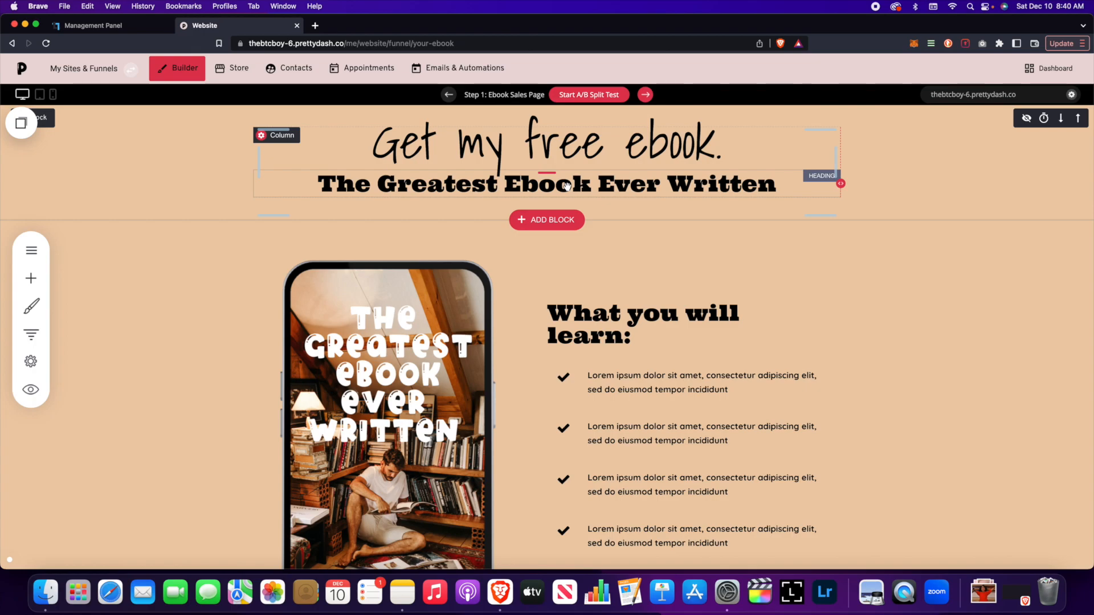
scroll(570, 256, "down", 10)
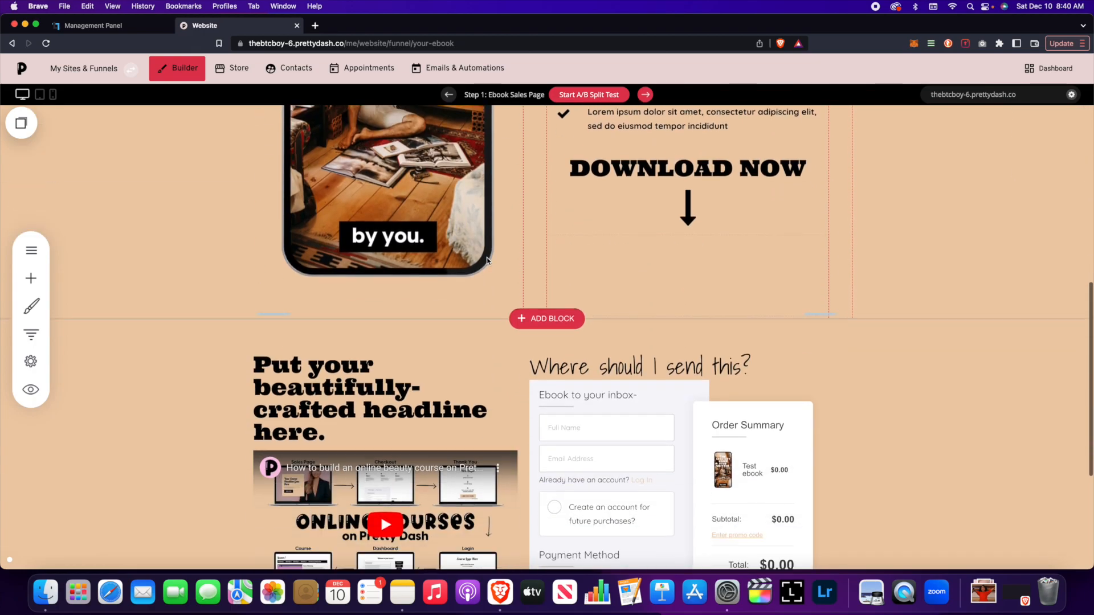
scroll(522, 274, "up", 10)
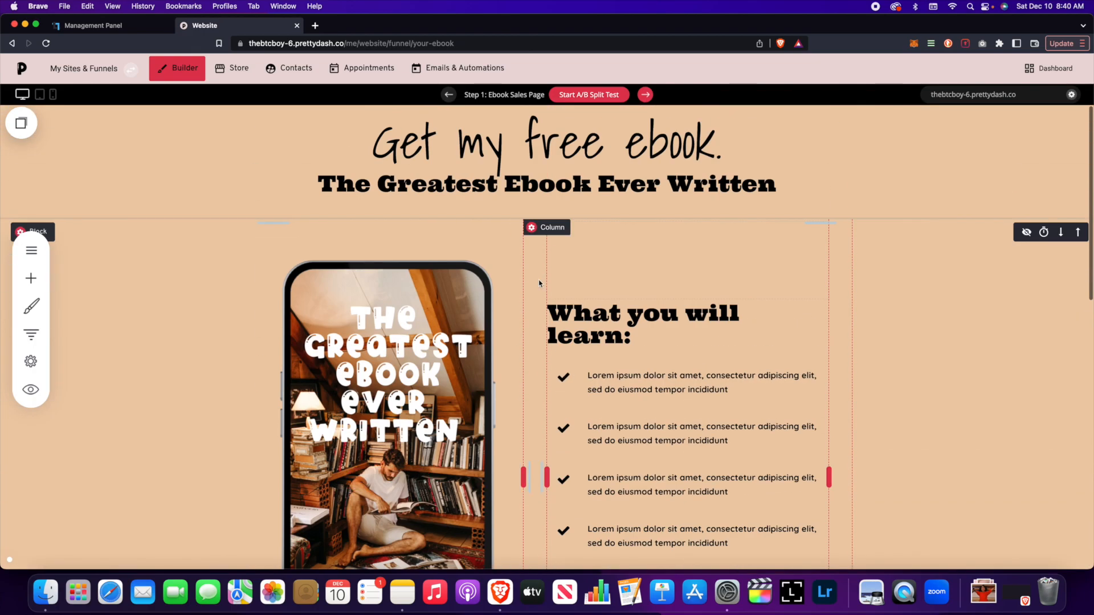
scroll(509, 183, "down", 1)
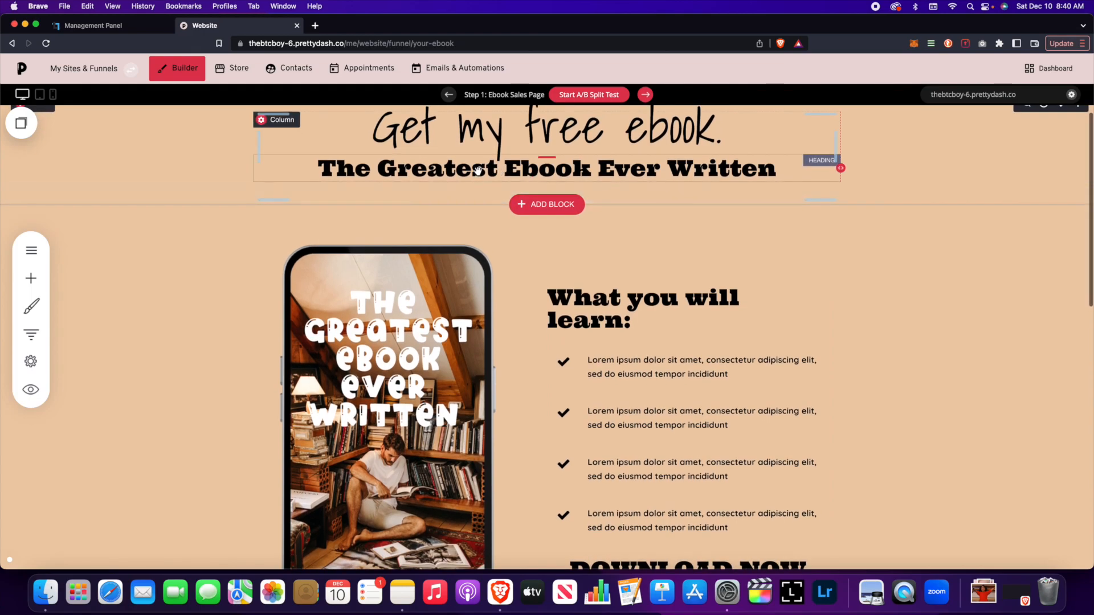
scroll(496, 185, "up", 1)
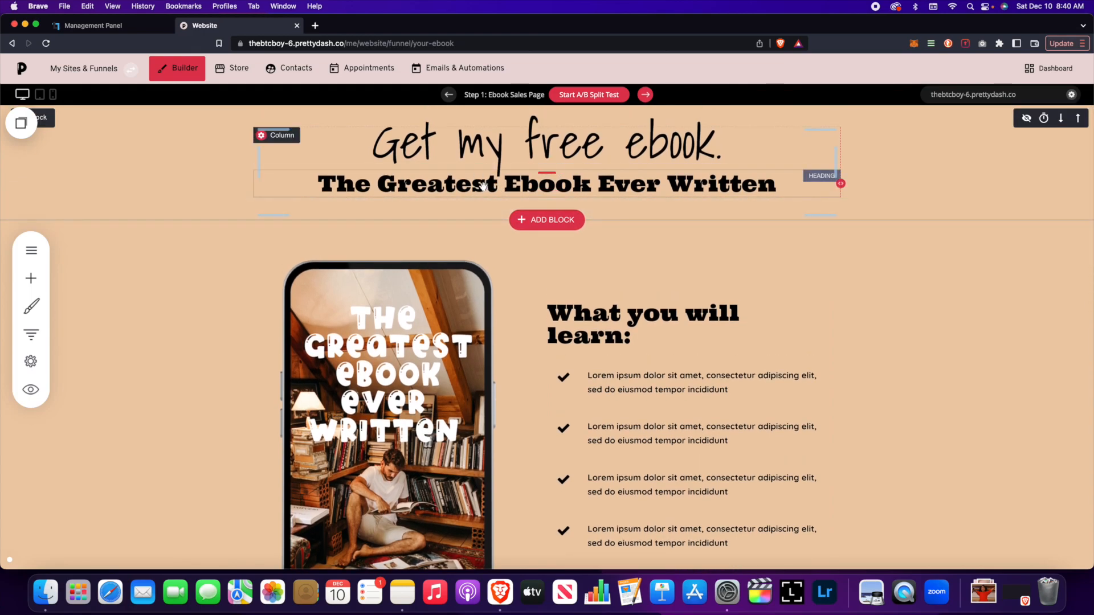
Step: Replace the main heading under "Get my free ebook." with "Client Creation Ebook" and save the page
left_click(483, 186)
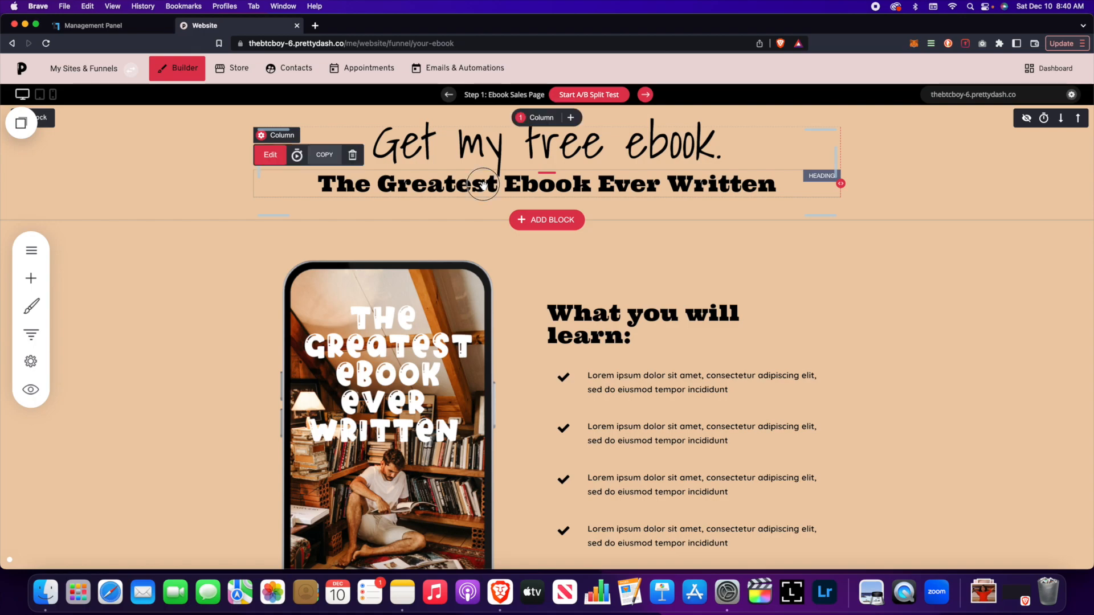
double_click(483, 186)
type("Client Creati")
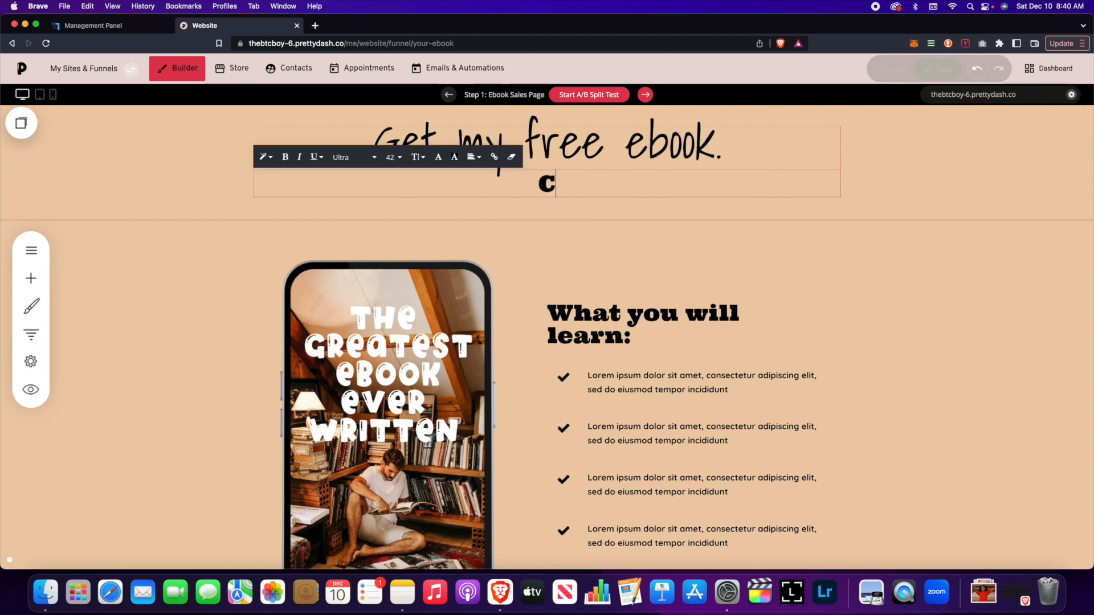
type("on")
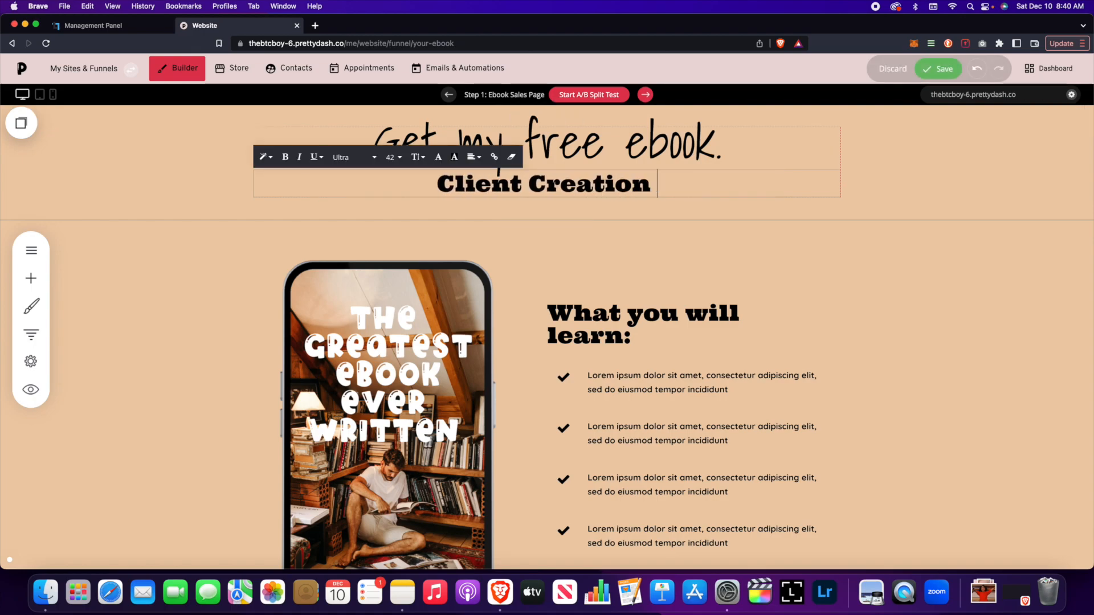
type(" Ebook")
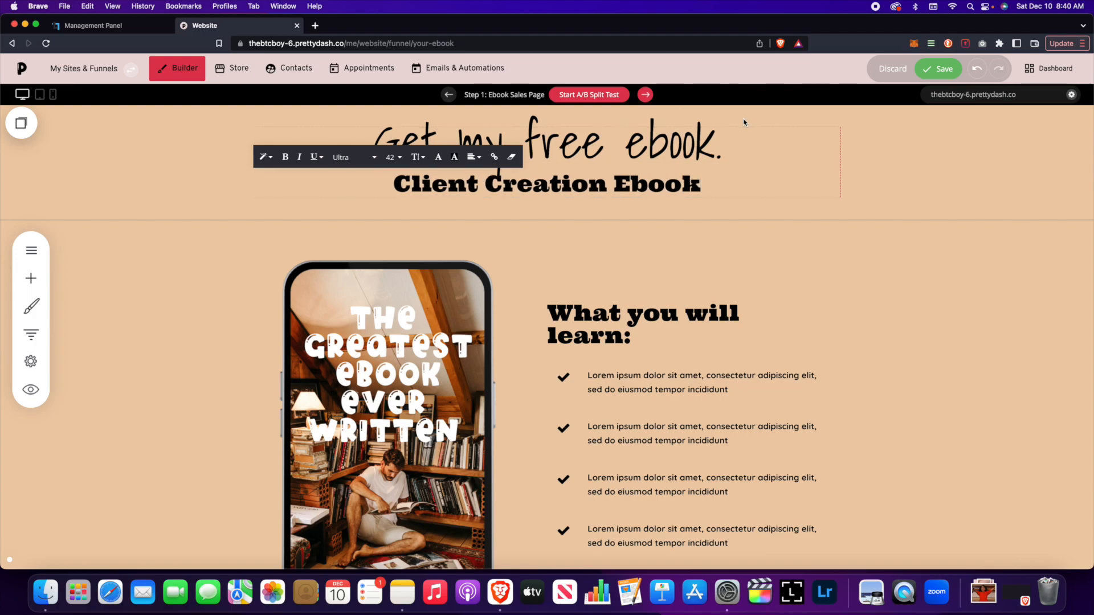
left_click(948, 71)
Step: Examine the "What you will learn" section with its bullet points and the "DOWNLOAD NOW" heading
scroll(646, 251, "down", 3)
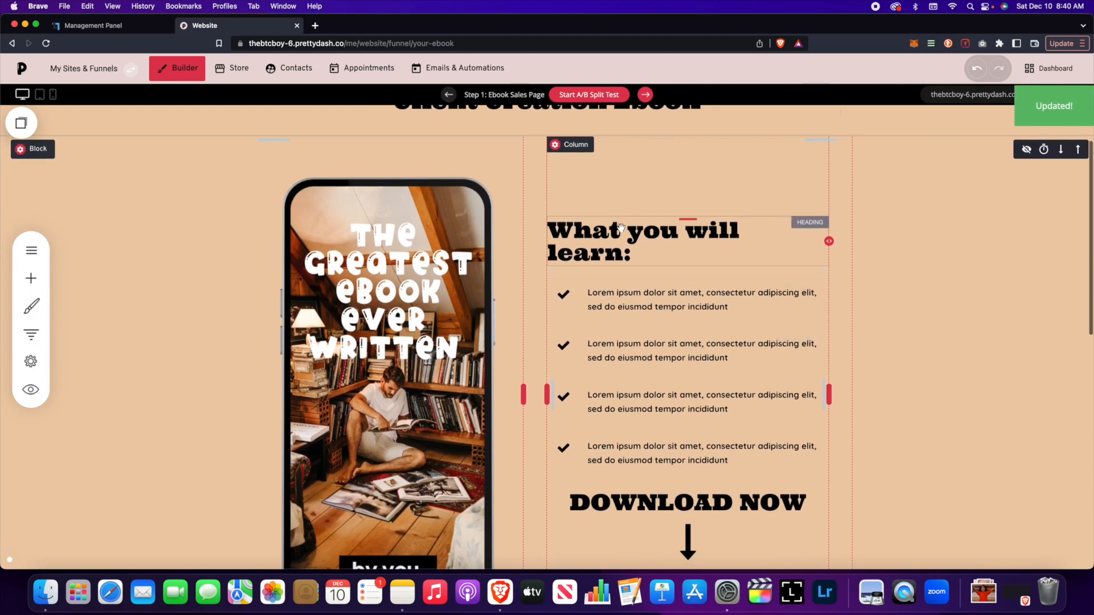
scroll(646, 249, "up", 3)
scroll(661, 264, "down", 4)
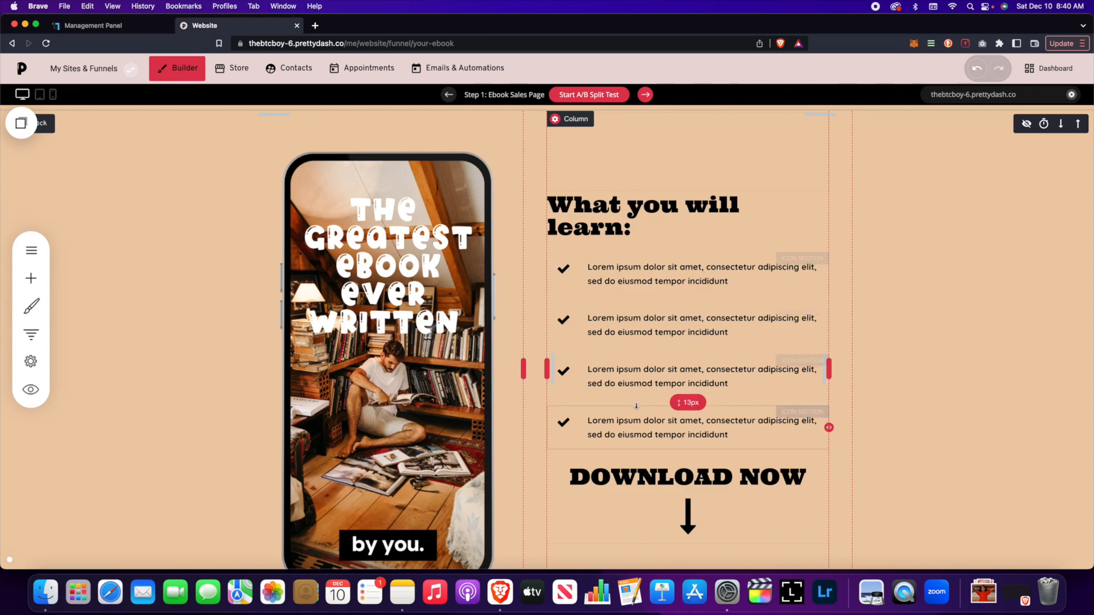
scroll(653, 338, "down", 3)
scroll(653, 337, "up", 3)
scroll(652, 337, "down", 4)
scroll(653, 337, "up", 5)
scroll(653, 336, "down", 4)
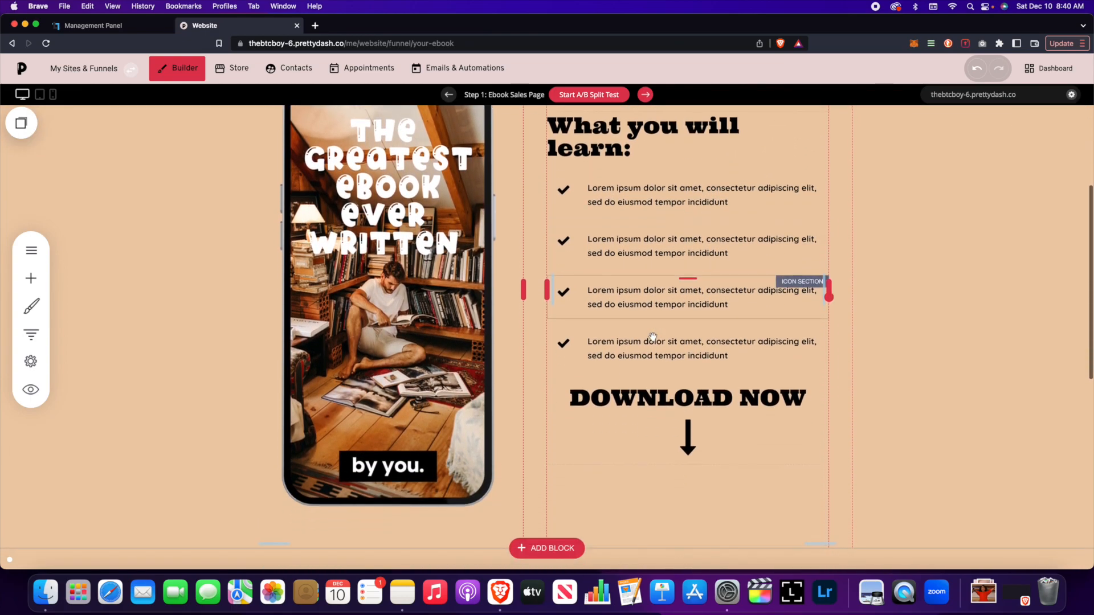
Step: Review the ebook cover image and the background settings of the column that holds it, and close the settings
scroll(653, 336, "up", 2)
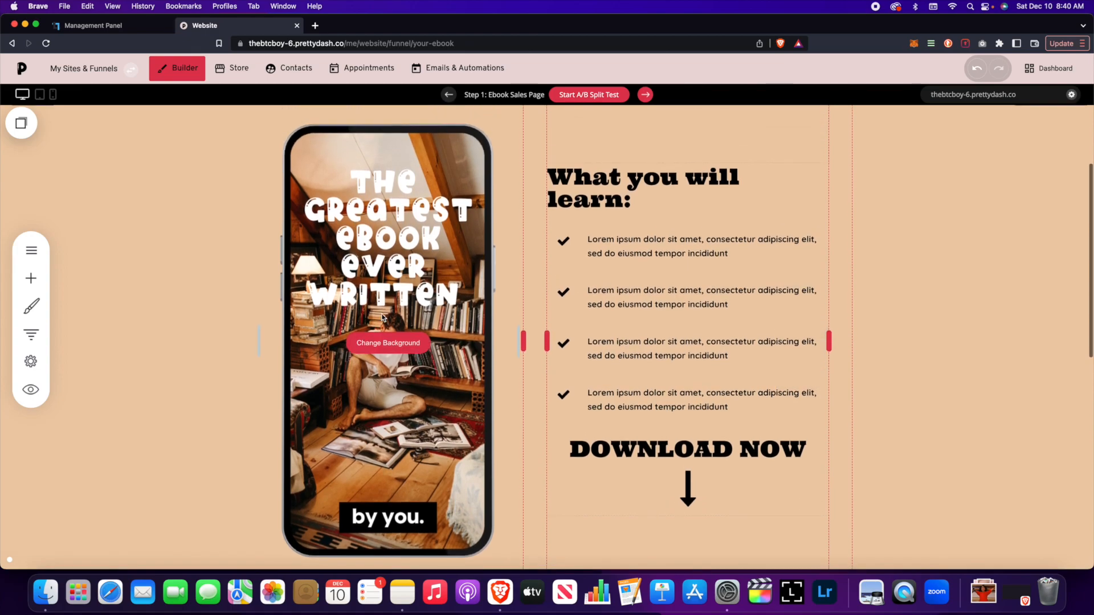
scroll(373, 268, "up", 4)
scroll(383, 319, "down", 2)
scroll(381, 317, "down", 4)
scroll(382, 317, "up", 2)
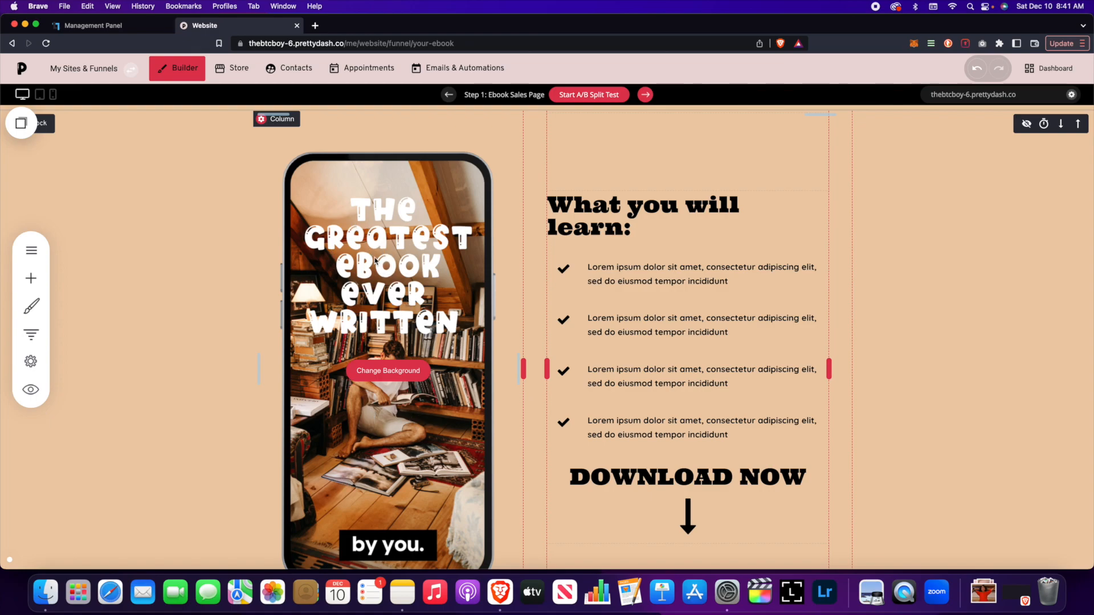
left_click(403, 373)
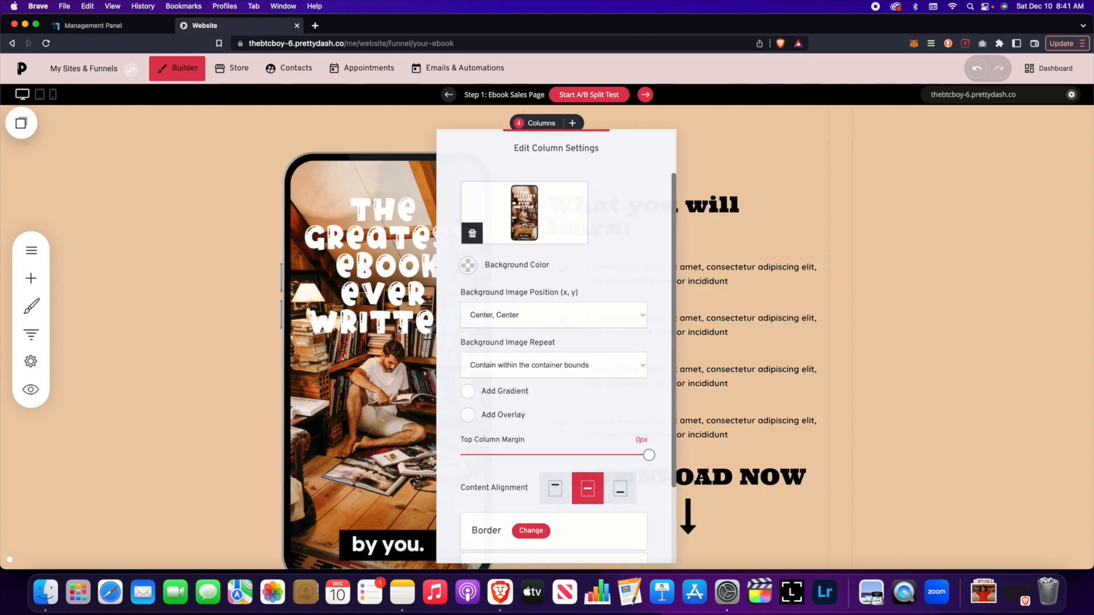
left_click(393, 392)
scroll(437, 331, "up", 2)
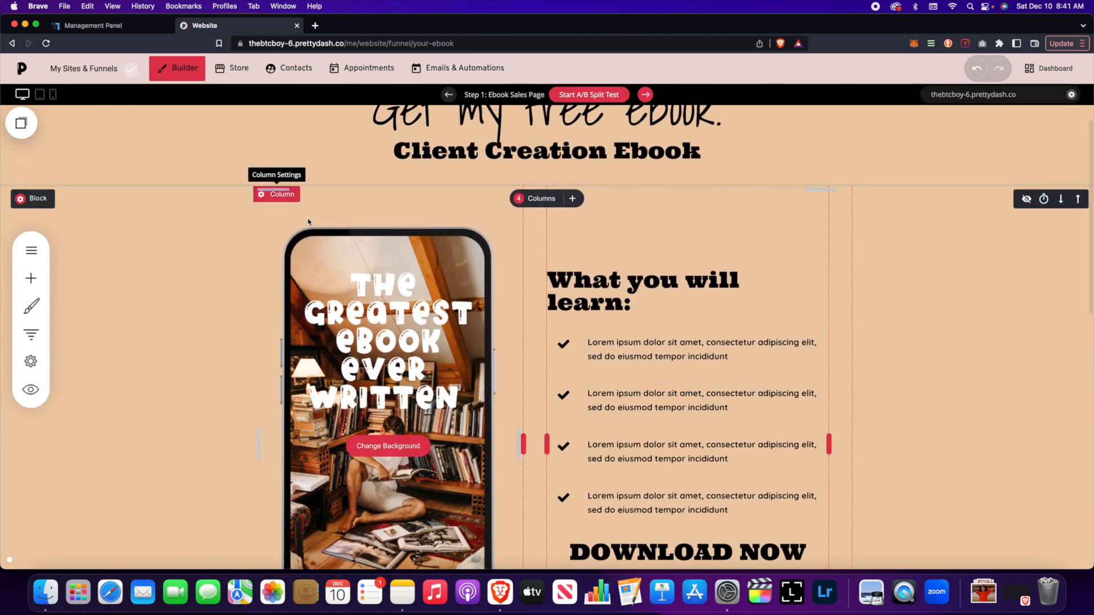
Step: Check the basic widgets available for the page, and return to the ebook cover section
left_click(31, 283)
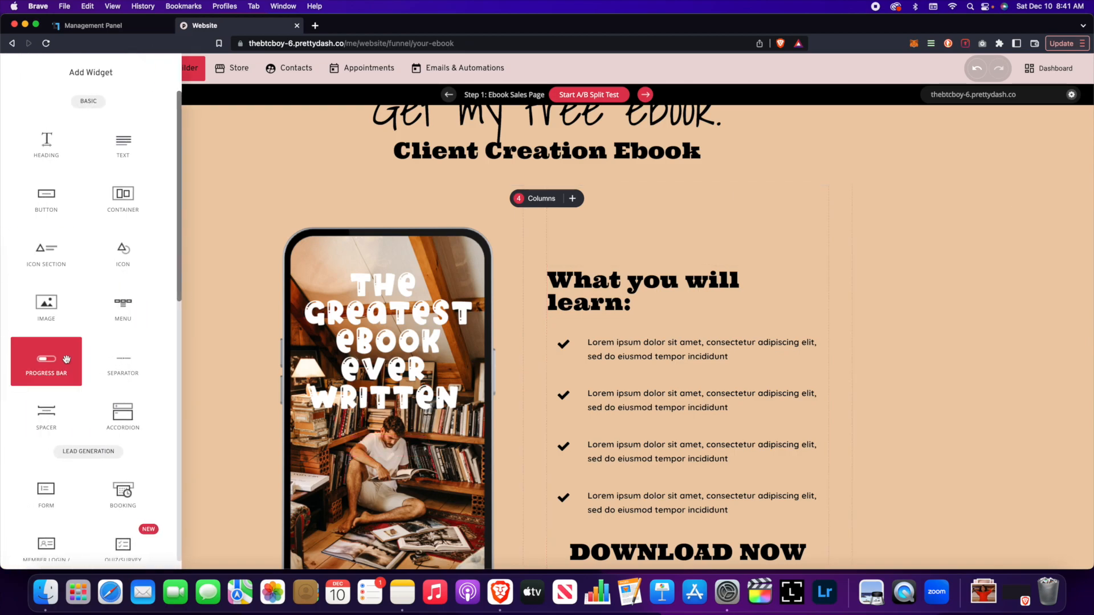
left_click(386, 323)
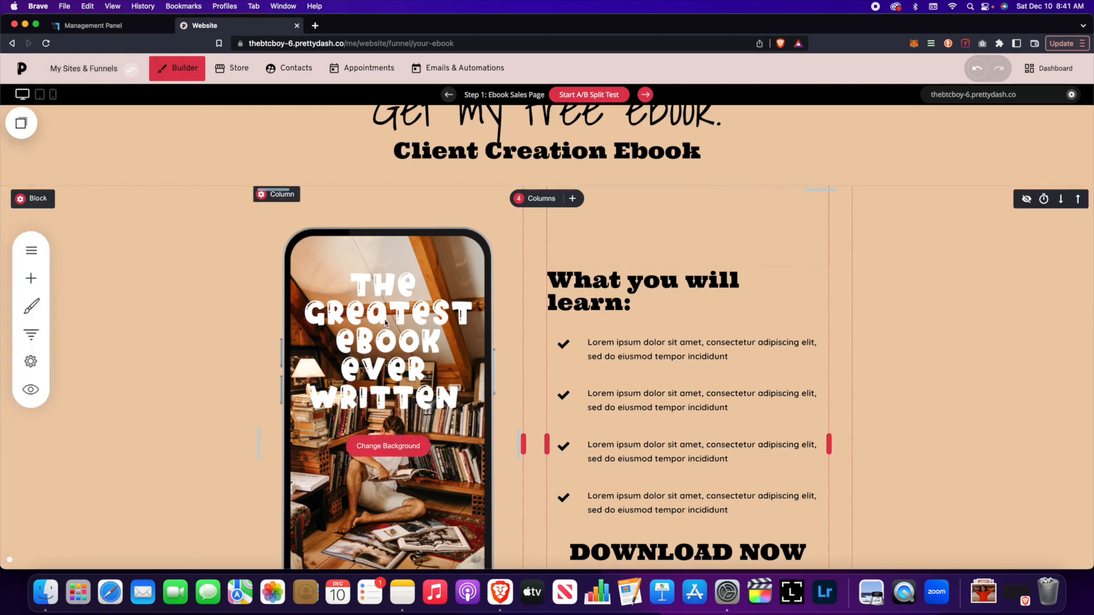
scroll(386, 329, "down", 2)
scroll(419, 319, "up", 2)
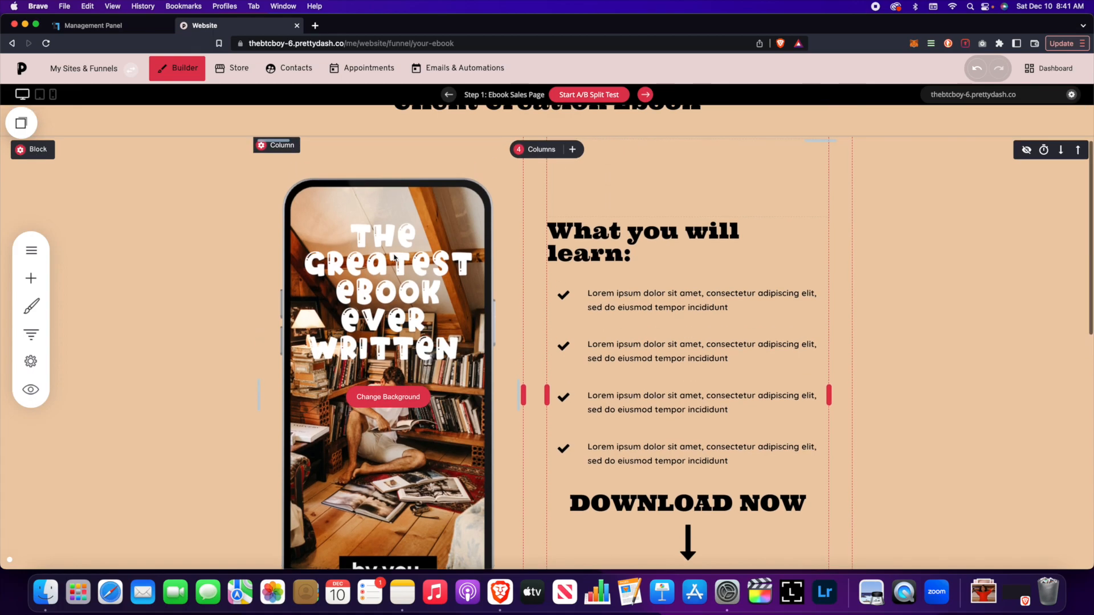
scroll(419, 319, "down", 2)
scroll(341, 245, "up", 1)
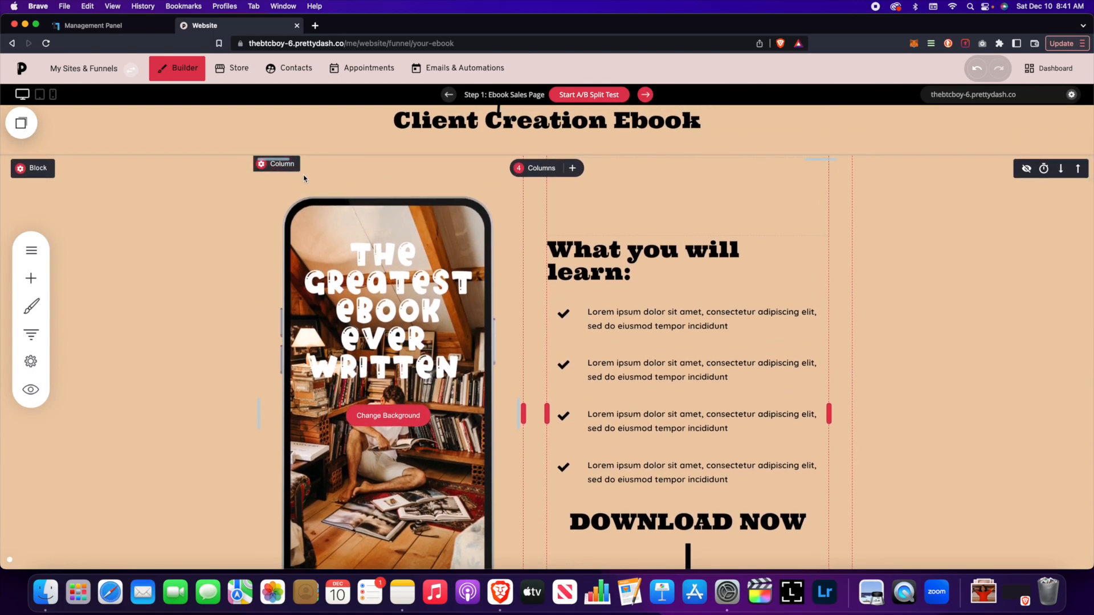
Step: Open the image file manager from the ebook cover column's background image settings, and close both without choosing a file
left_click(273, 174)
left_click_drag(478, 73, 196, 54)
left_click(92, 146)
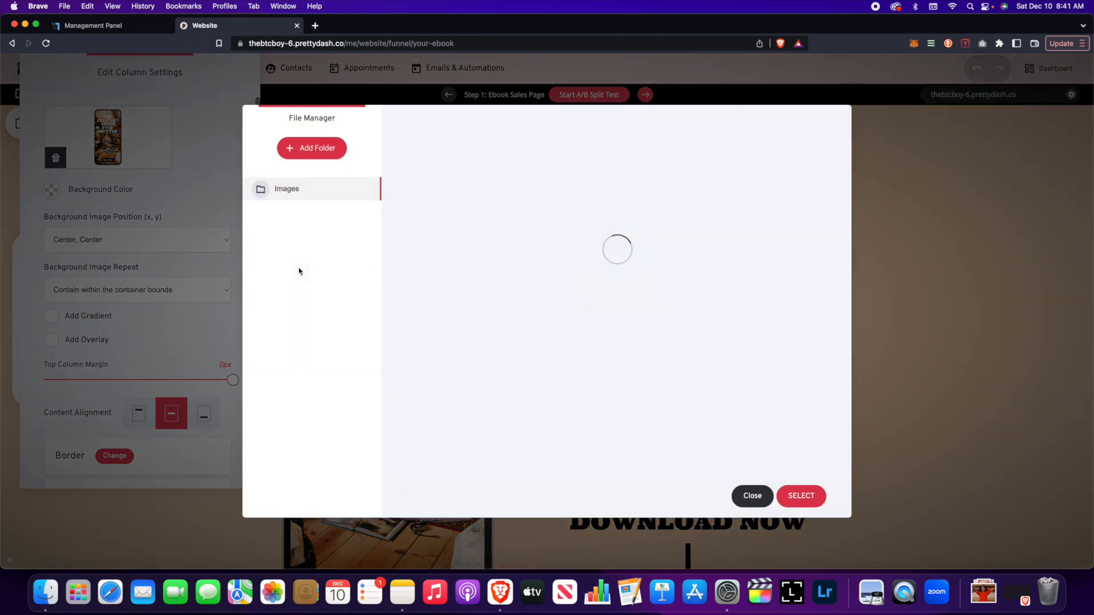
left_click(749, 496)
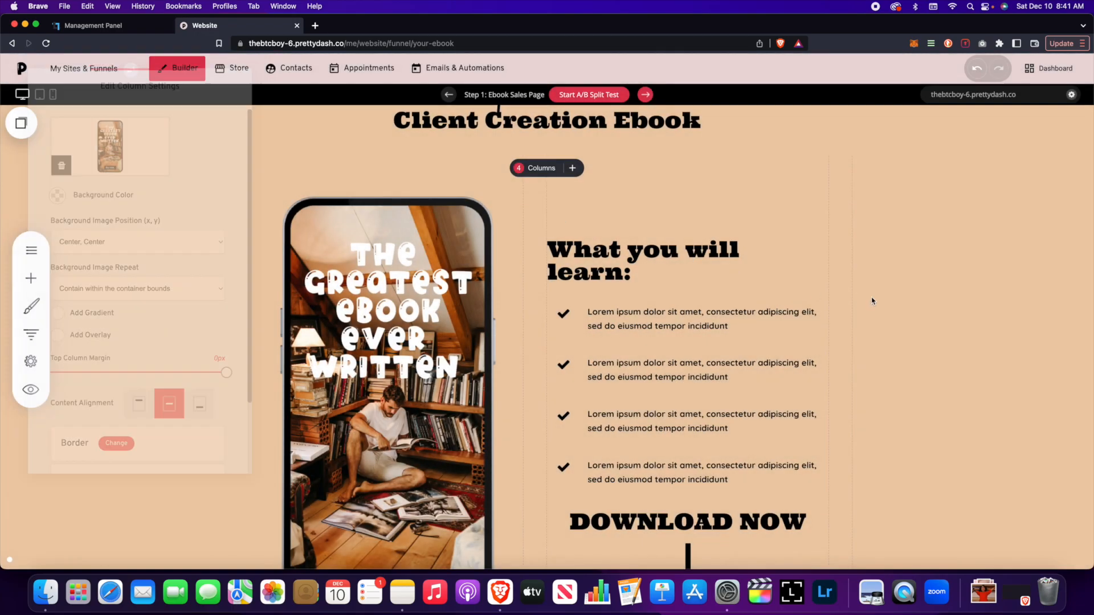
Step: Replace the headline above the video with "Get clients coming back week after week." and save the page
scroll(871, 301, "down", 6)
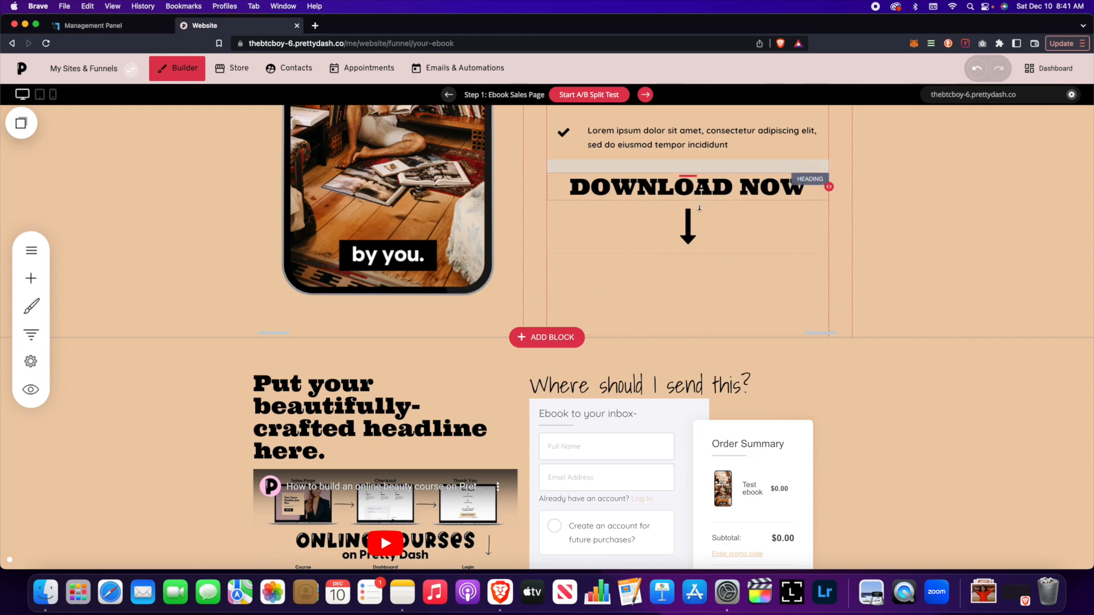
scroll(703, 223, "down", 8)
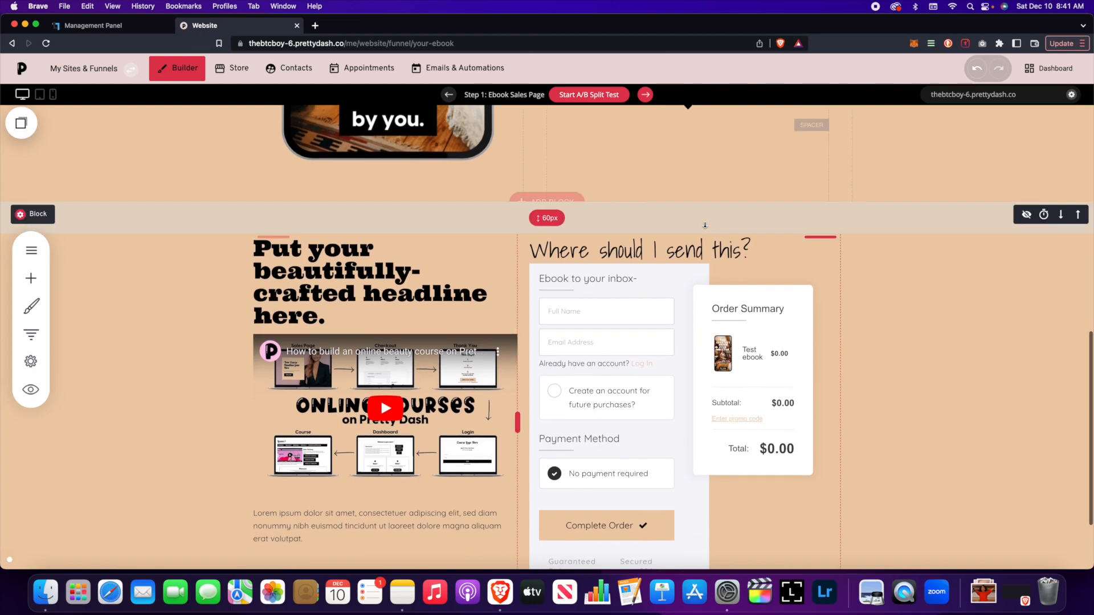
left_click(406, 200)
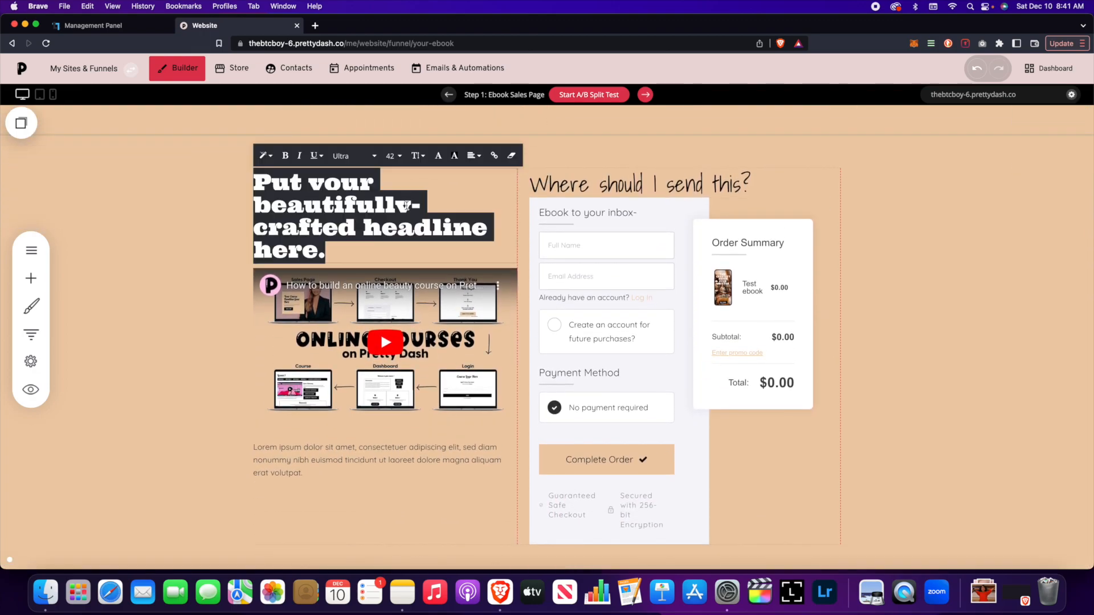
type("Get clients comin")
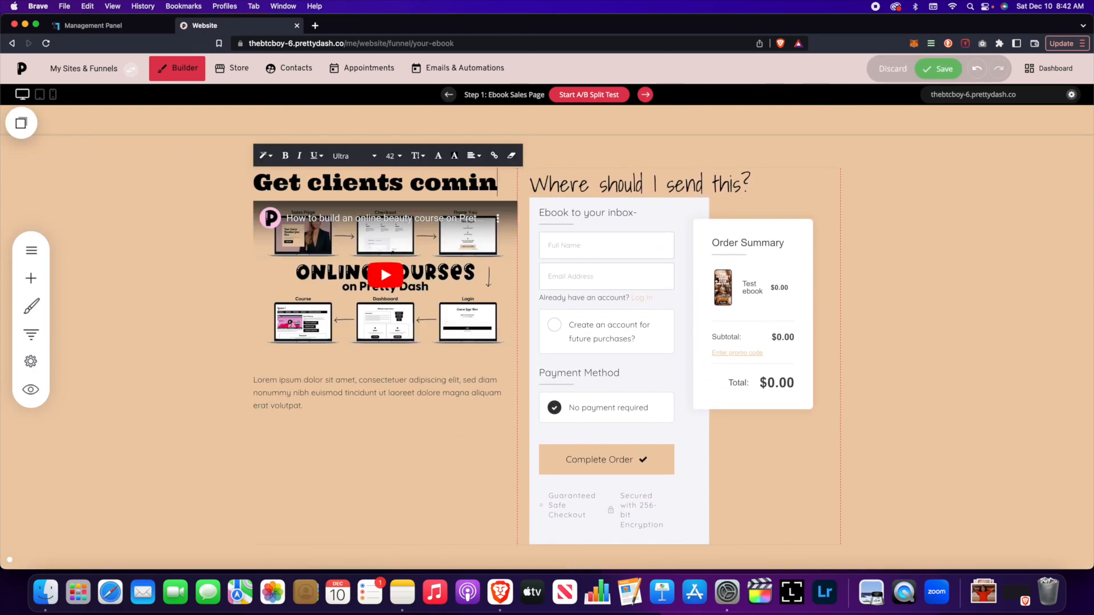
type("g back week after week.")
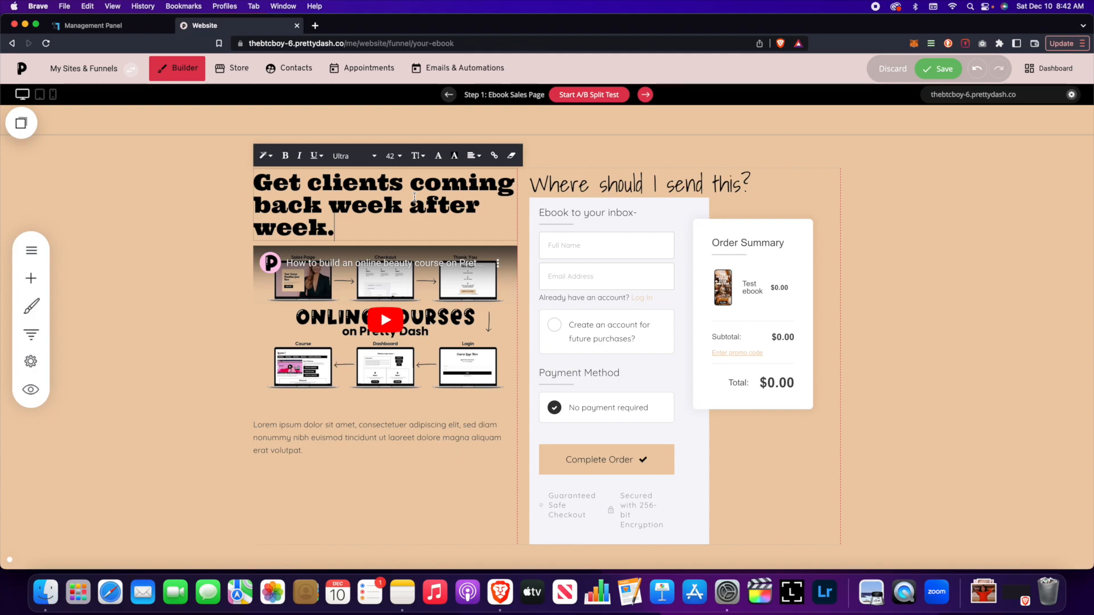
key("super+s")
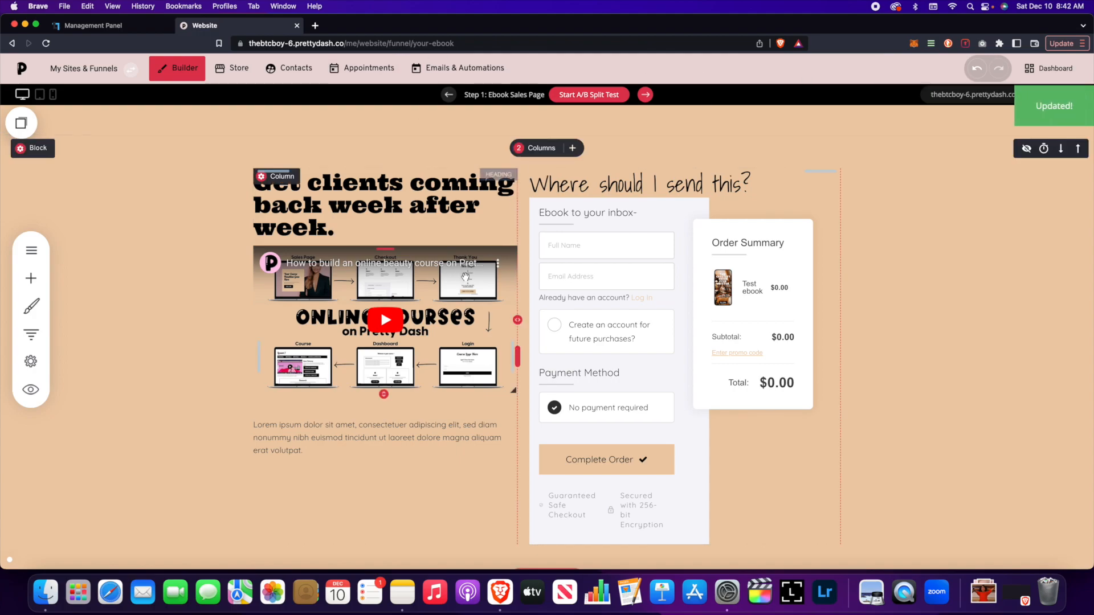
Step: Open youtube.com in a new browser tab and go to the account's own PRETTY DASH channel
left_click(315, 25)
type("youtube.com")
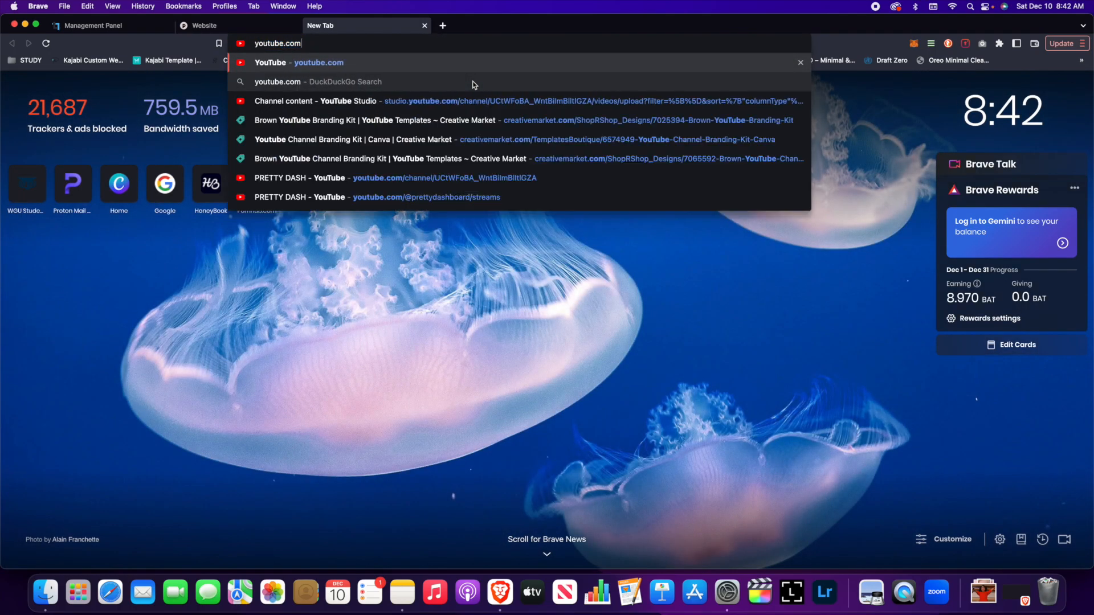
key("Return")
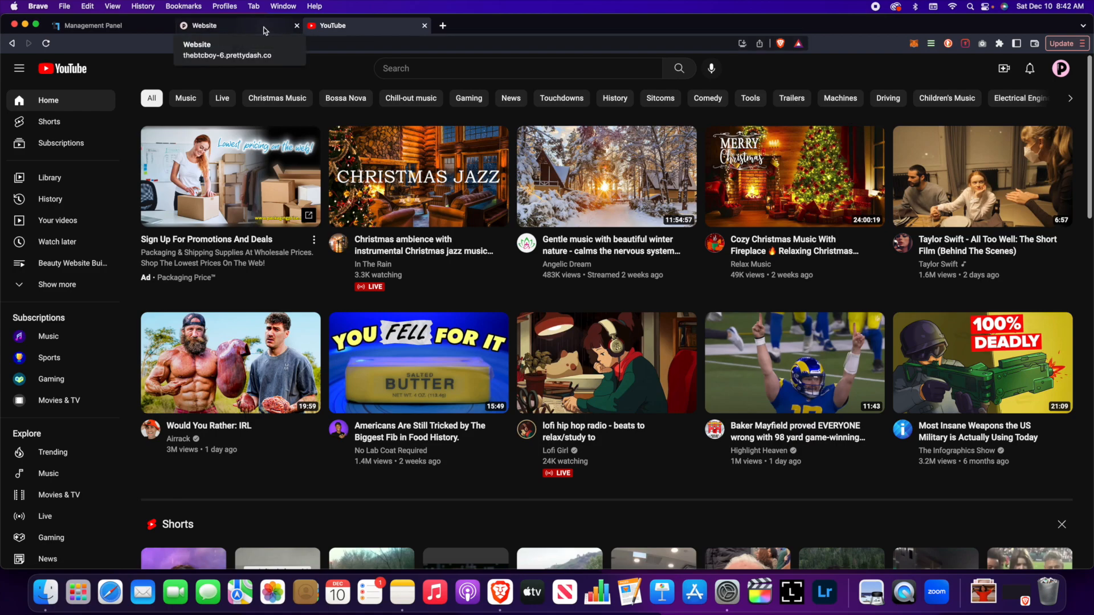
left_click(1061, 69)
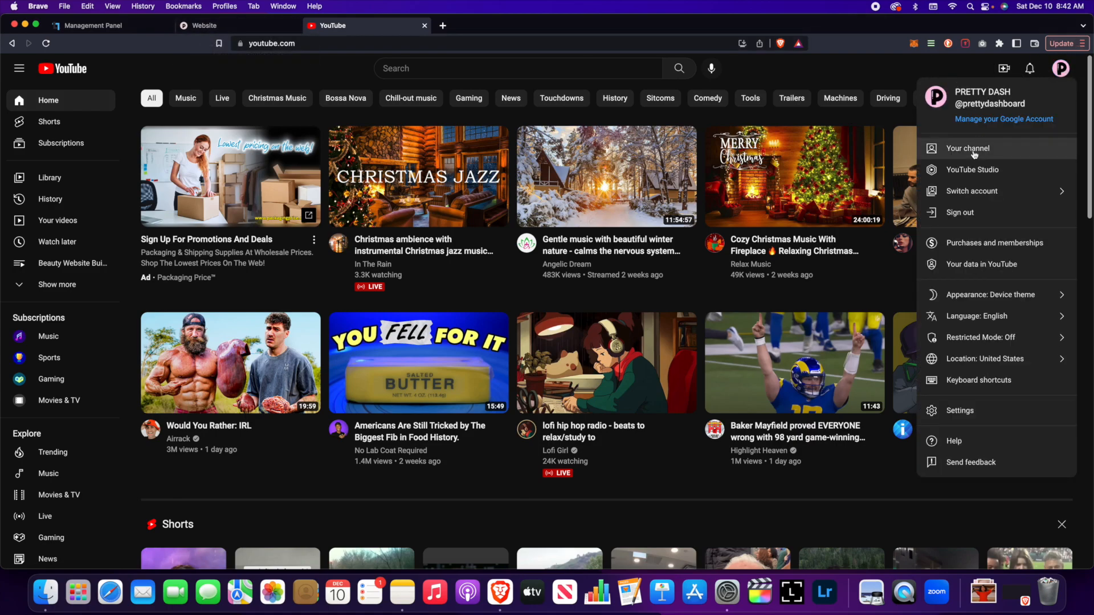
left_click(973, 150)
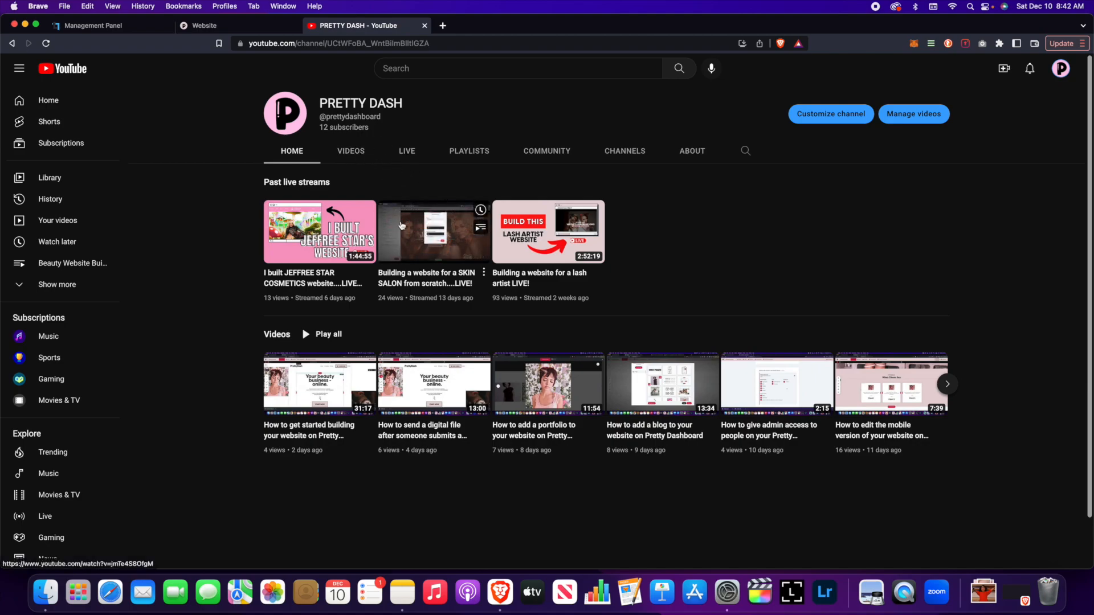
mouse_move(345, 228)
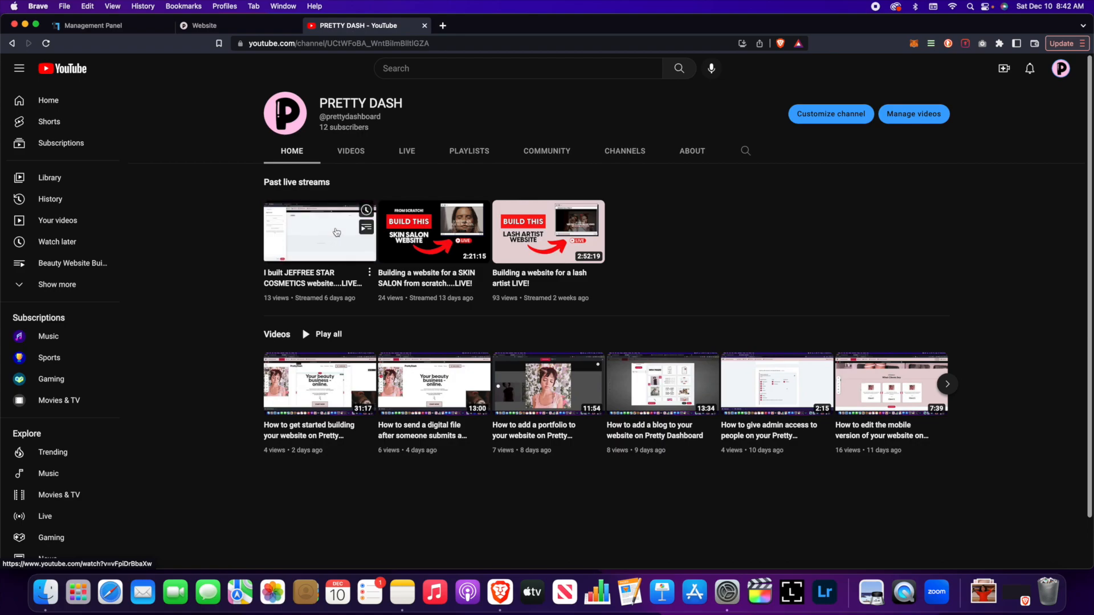
scroll(465, 324, "down", 1)
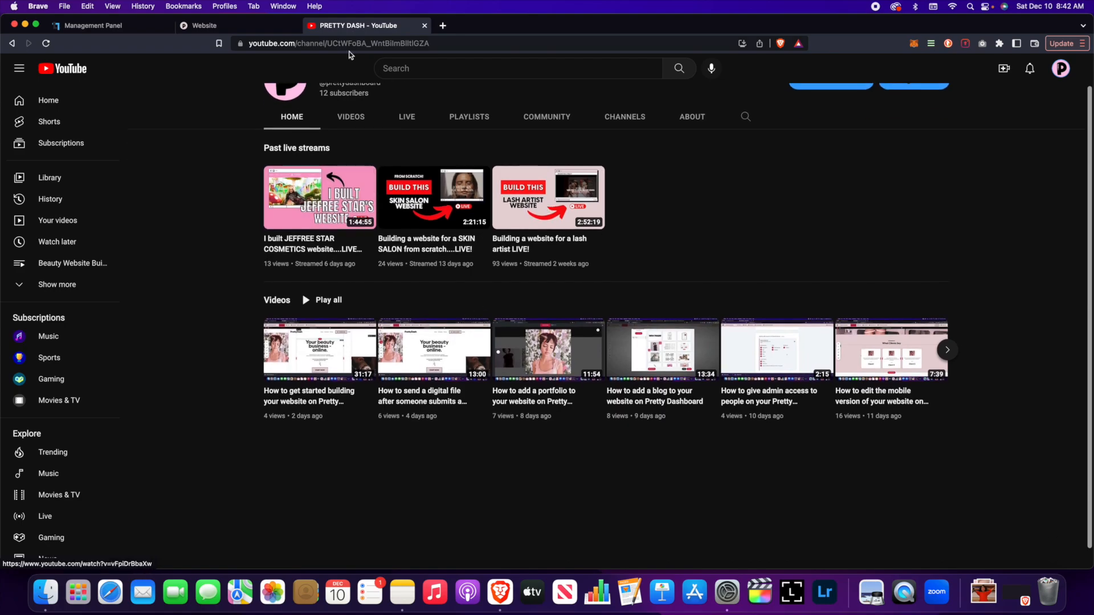
Step: Open the "I built JEFFREE STAR COSMETICS website" live stream, copy its web address, and close the YouTube tab
left_click(204, 25)
left_click(372, 25)
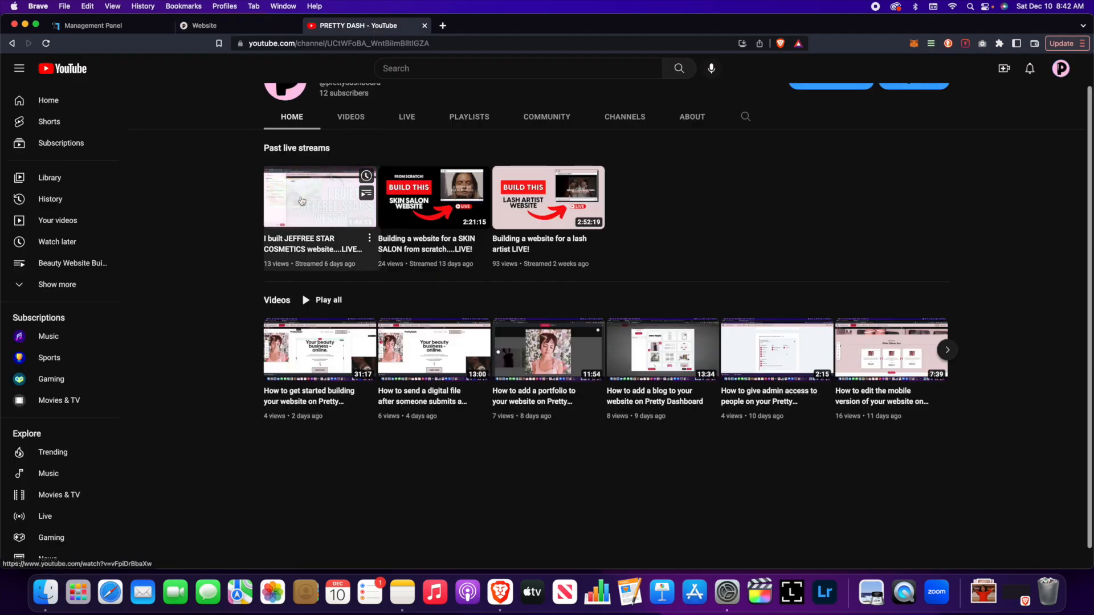
left_click(319, 199)
left_click(297, 44)
key("super+c")
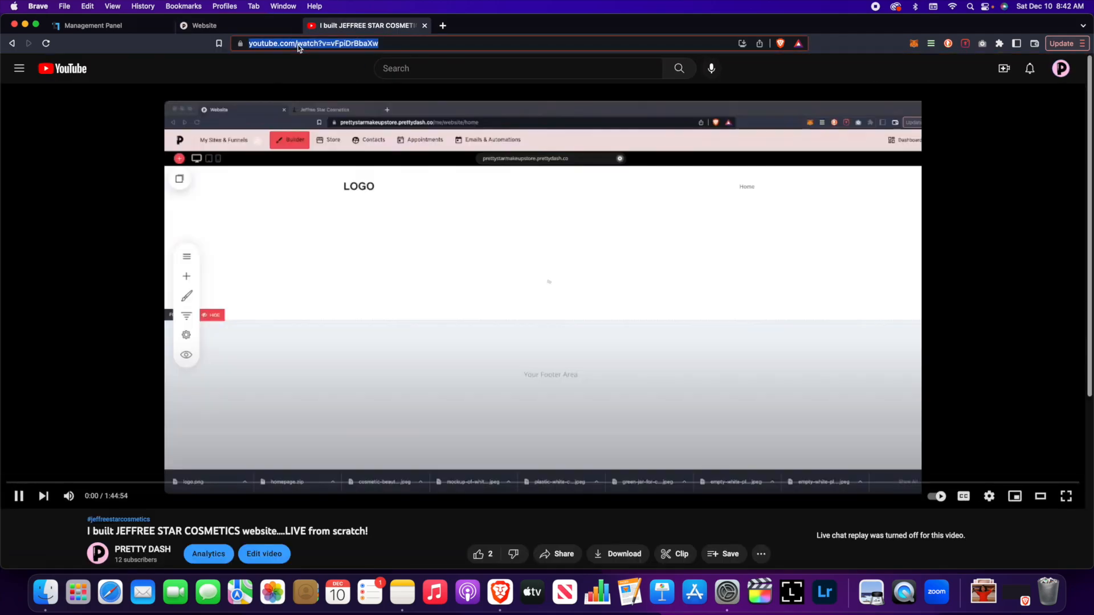
left_click(425, 25)
Step: Look up the Video widget in the Media group of the available widgets
scroll(270, 262, "down", 1)
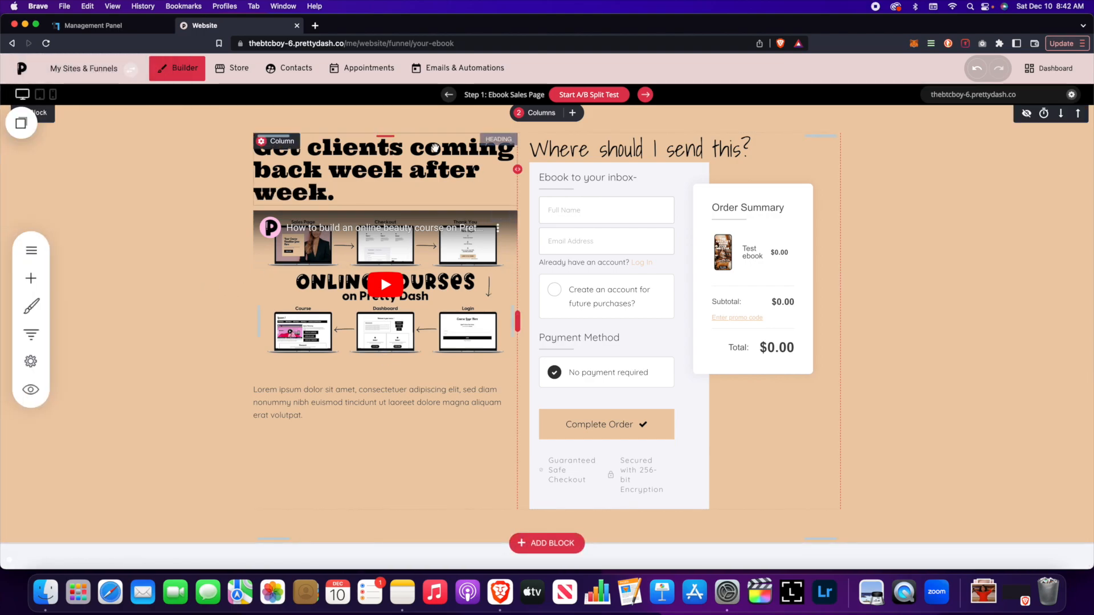
left_click(28, 279)
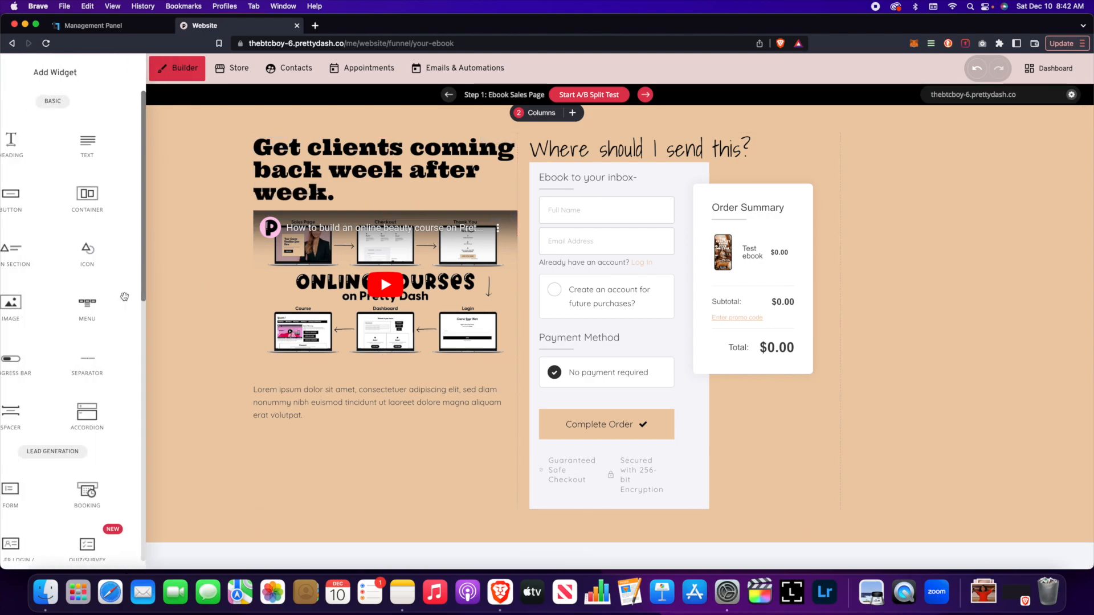
scroll(124, 300, "down", 5)
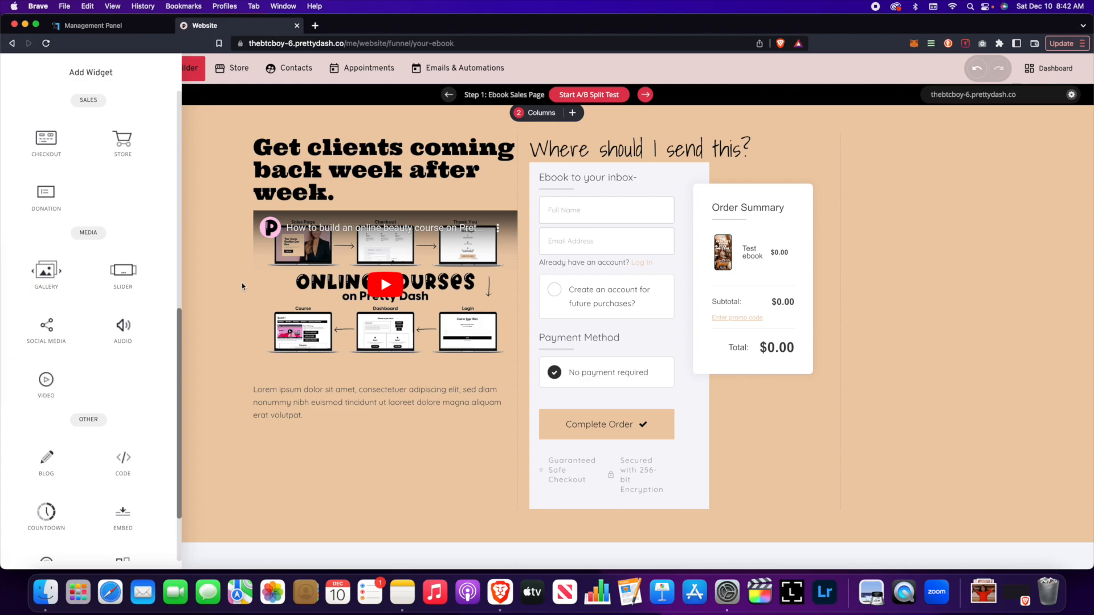
mouse_move(279, 228)
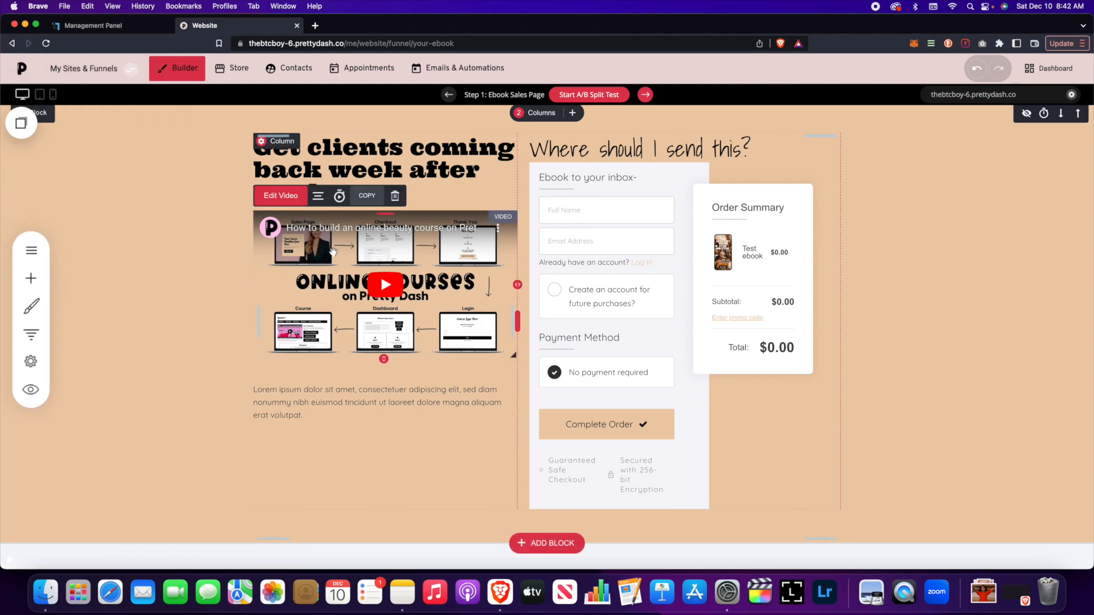
left_click(280, 196)
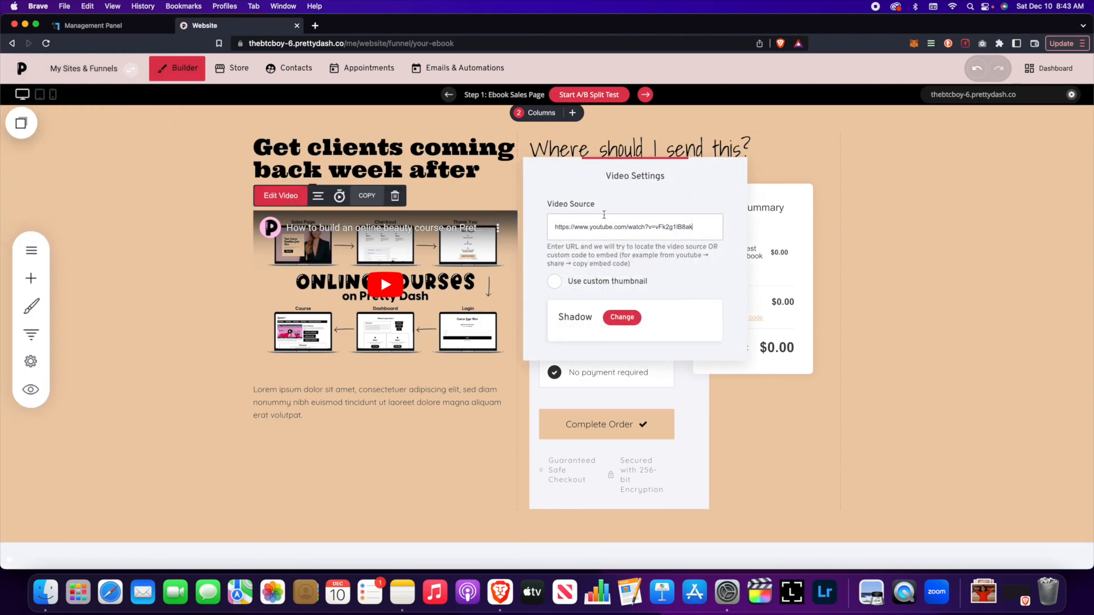
triple_click(809, 216)
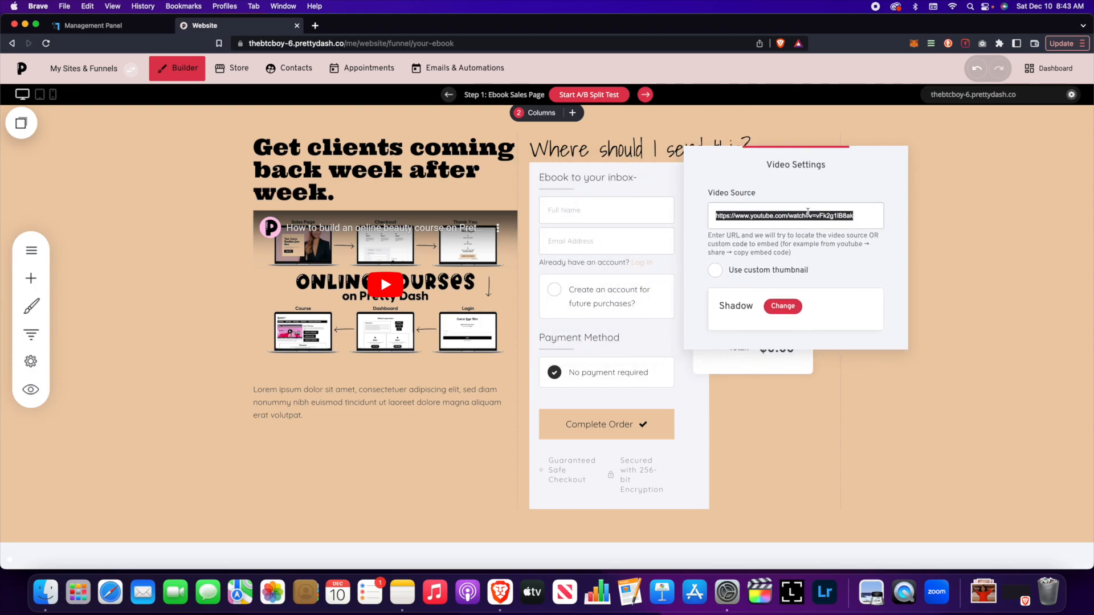
key("super+v")
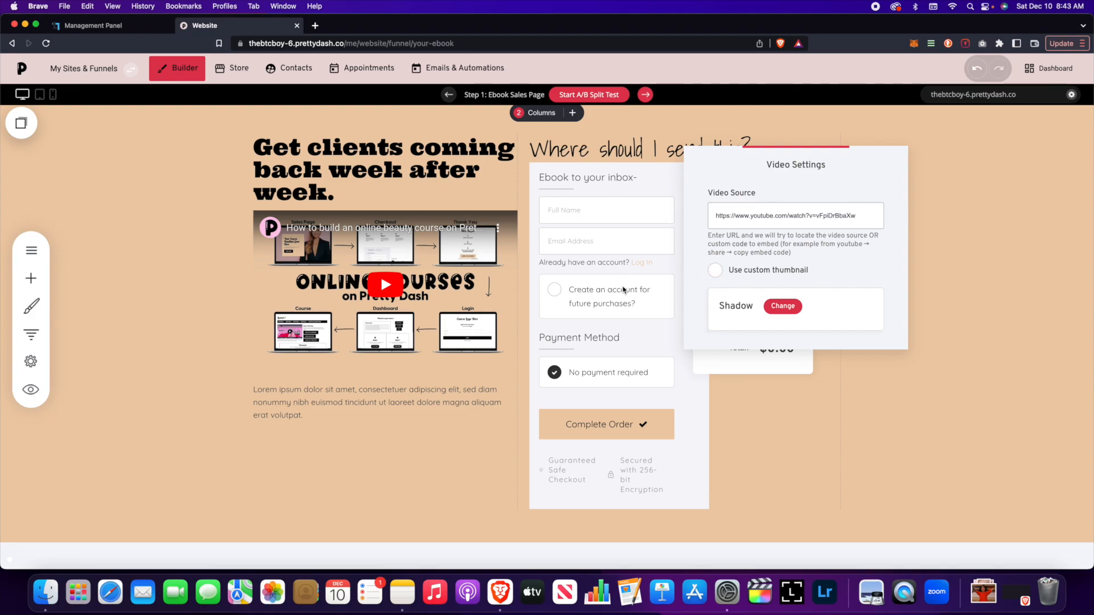
left_click(906, 205)
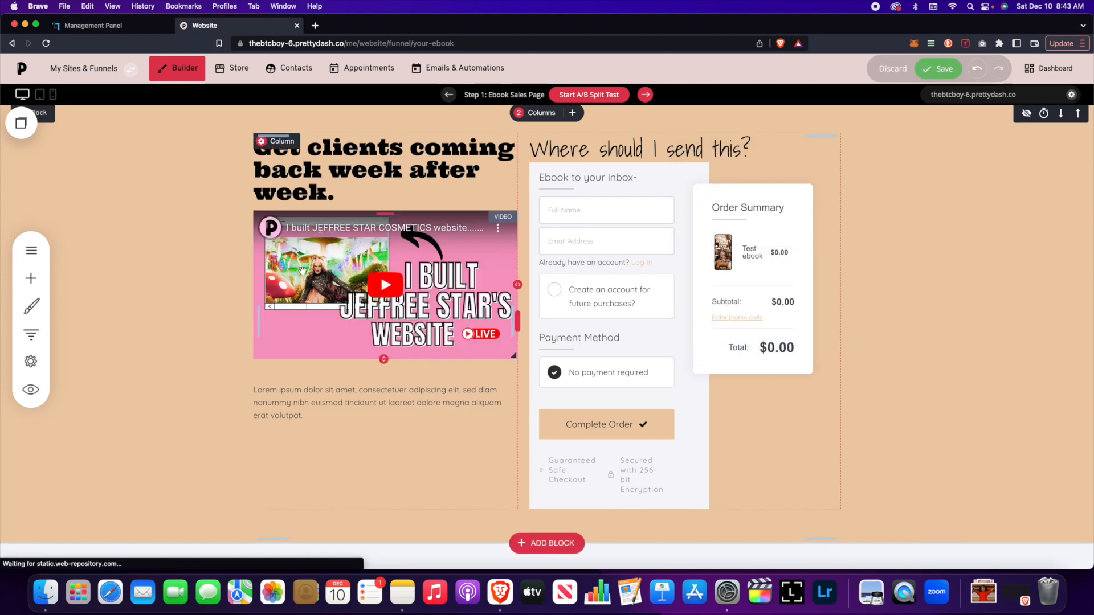
left_click(937, 74)
scroll(867, 255, "up", 1)
scroll(867, 254, "down", 1)
scroll(867, 254, "down", 1)
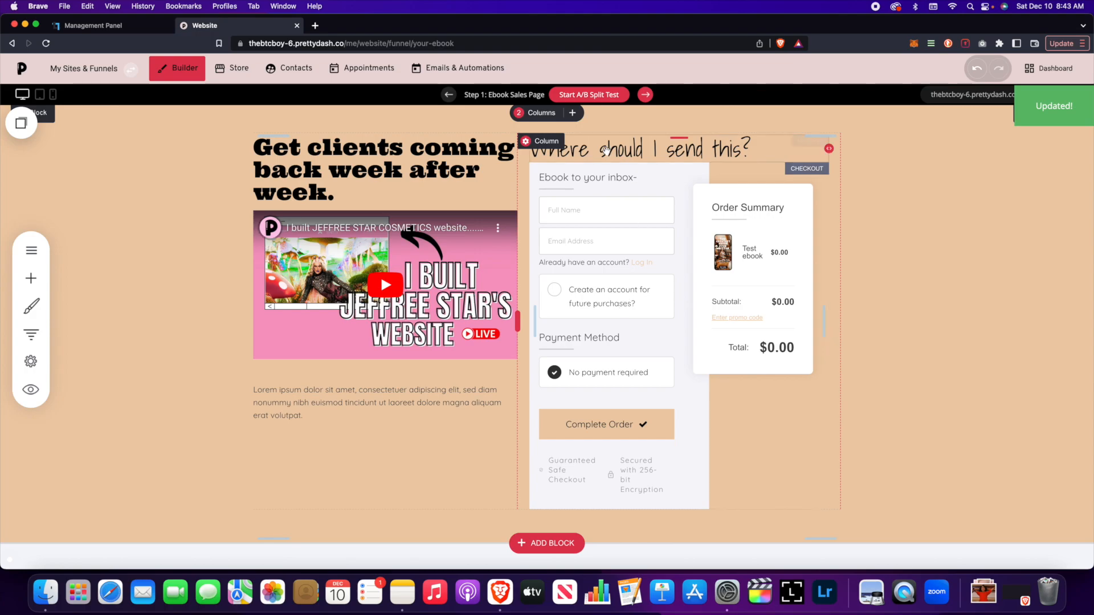
scroll(618, 181, "up", 5)
scroll(734, 310, "down", 5)
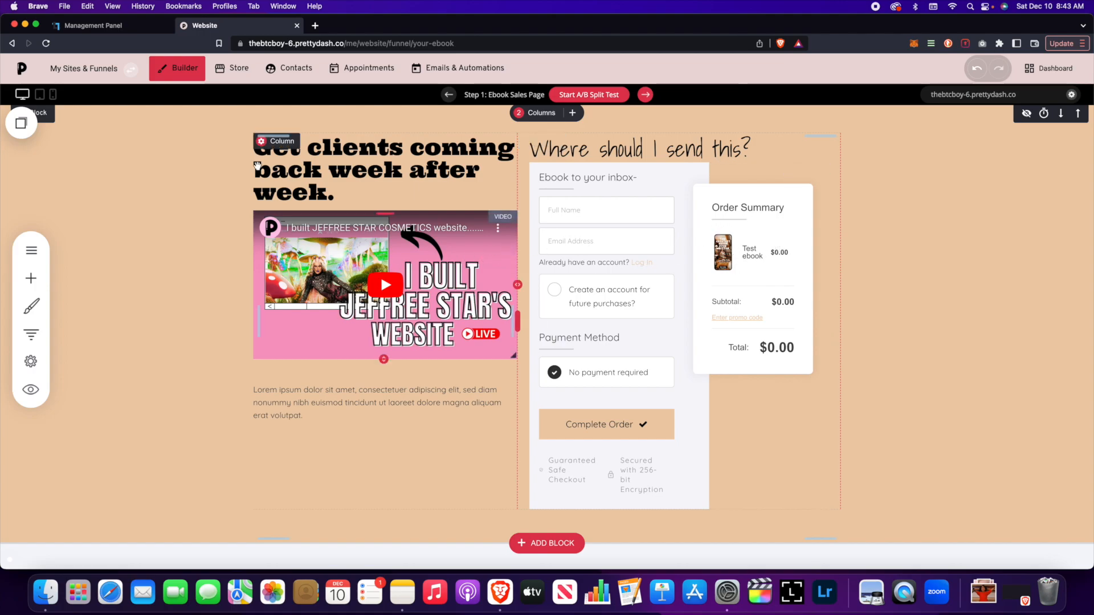
Step: Open the Test ebook product in the store and review its price, product type and product file
left_click(232, 69)
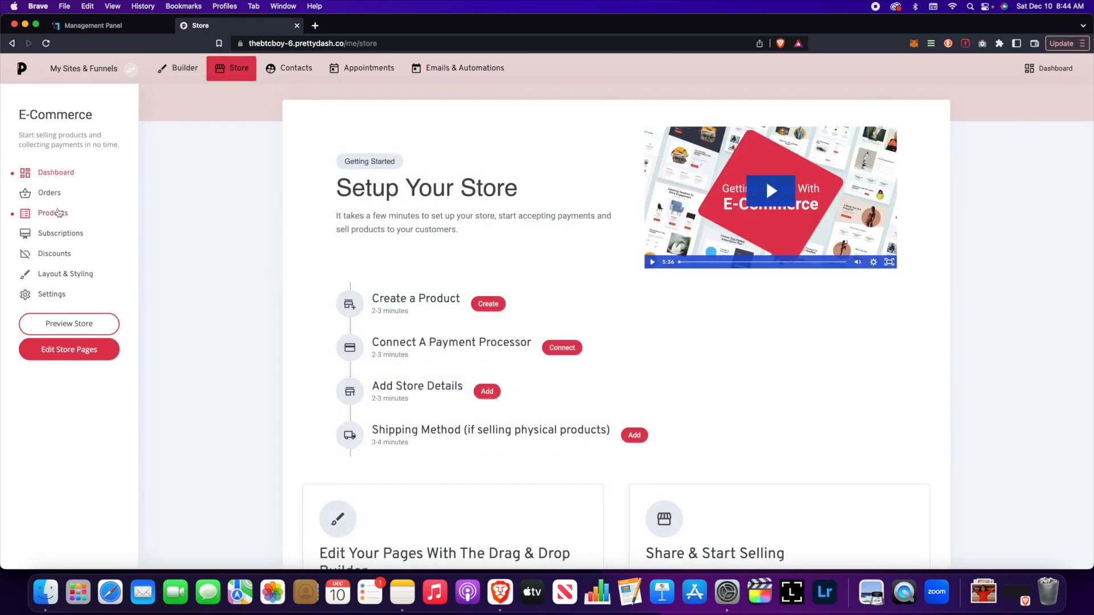
left_click(59, 213)
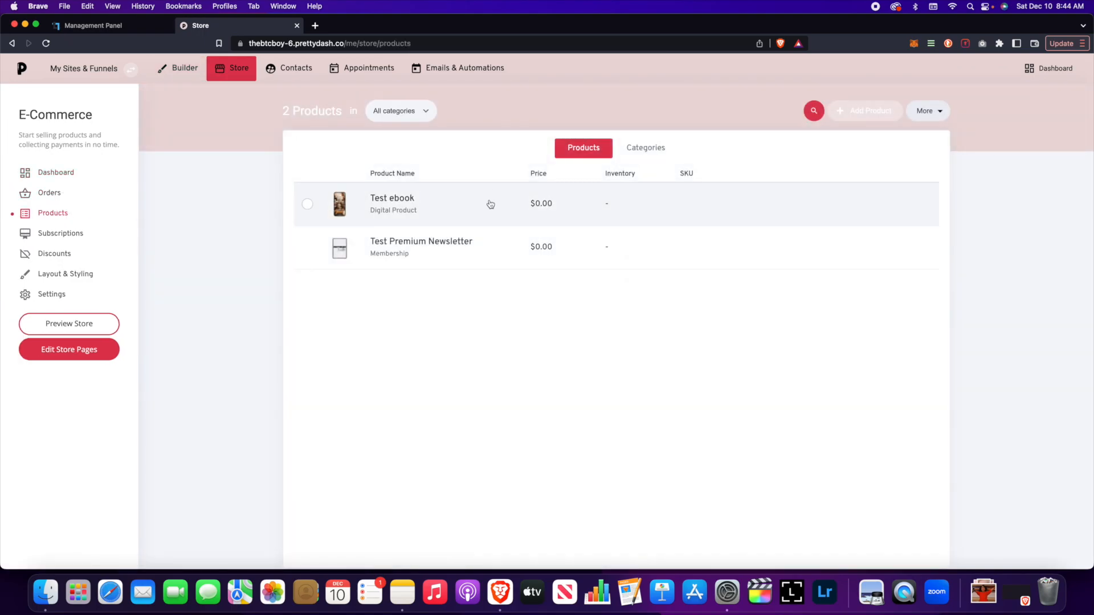
left_click(489, 204)
scroll(615, 259, "down", 2)
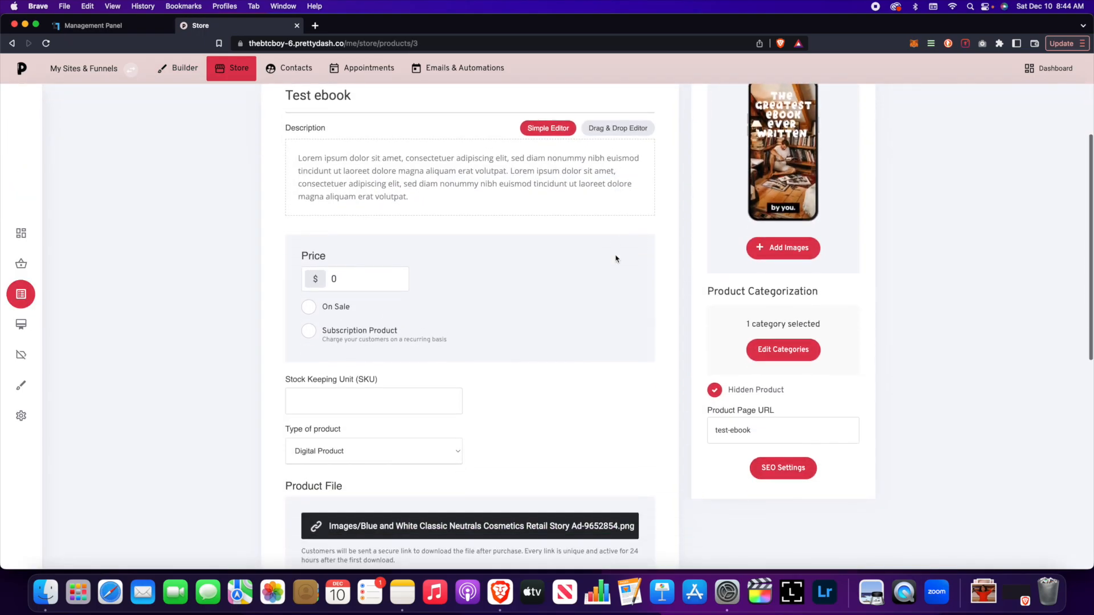
scroll(616, 259, "down", 3)
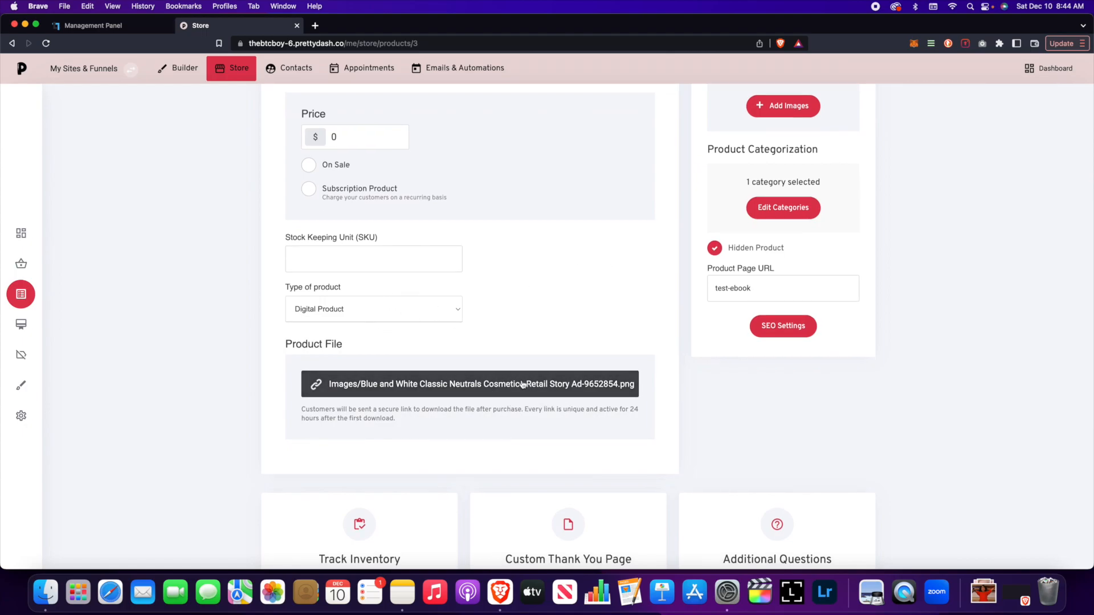
scroll(591, 330, "up", 5)
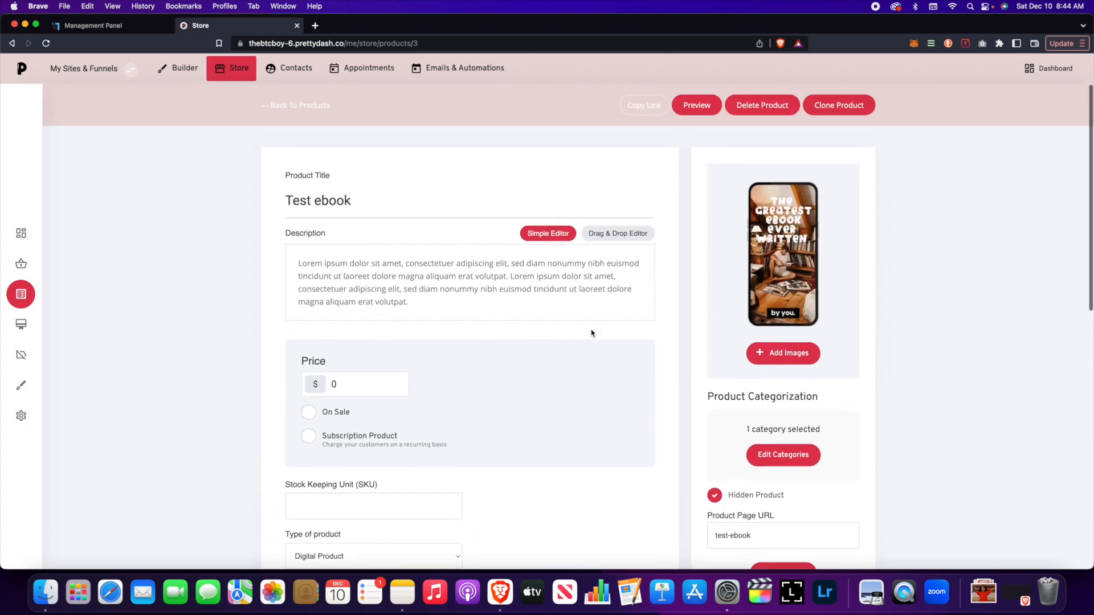
Step: Return to the Ebook funnel's sales page and review its checkout section and the funnel's list of steps
left_click(91, 68)
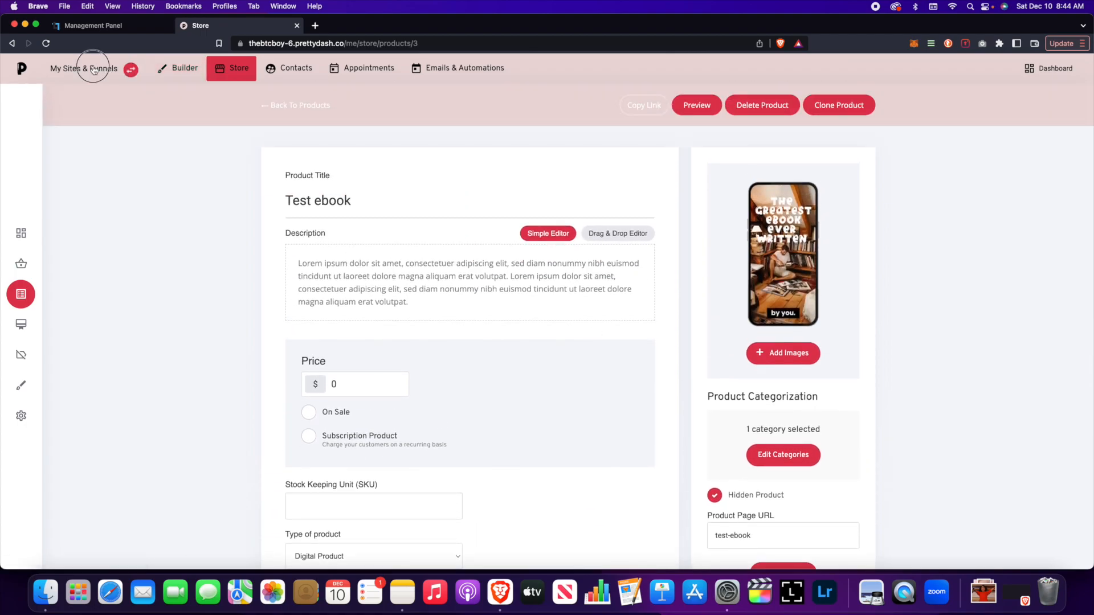
scroll(239, 399, "down", 3)
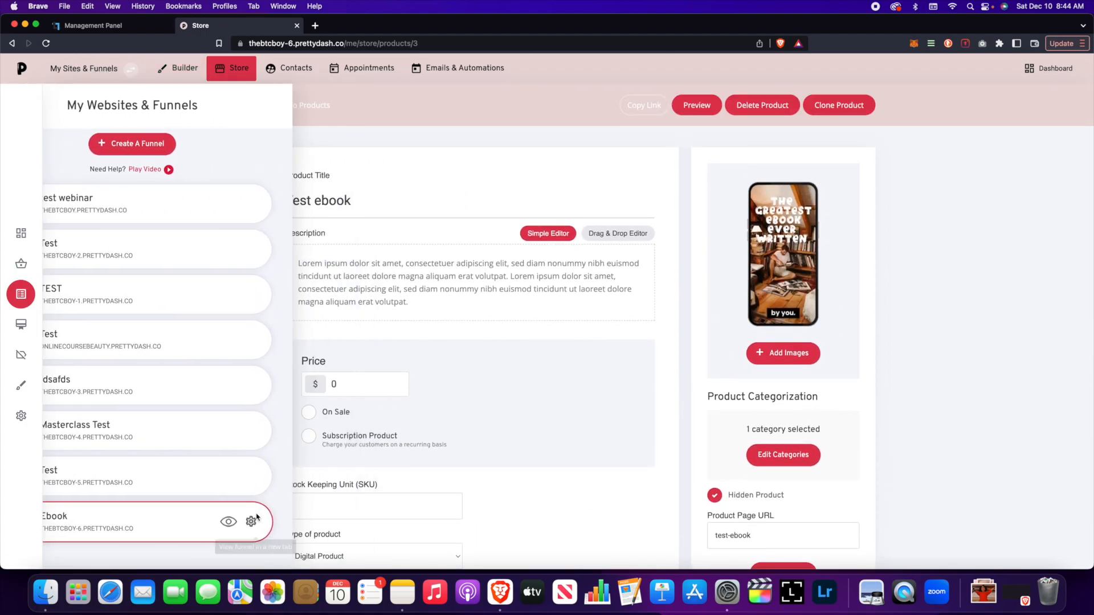
left_click(256, 518)
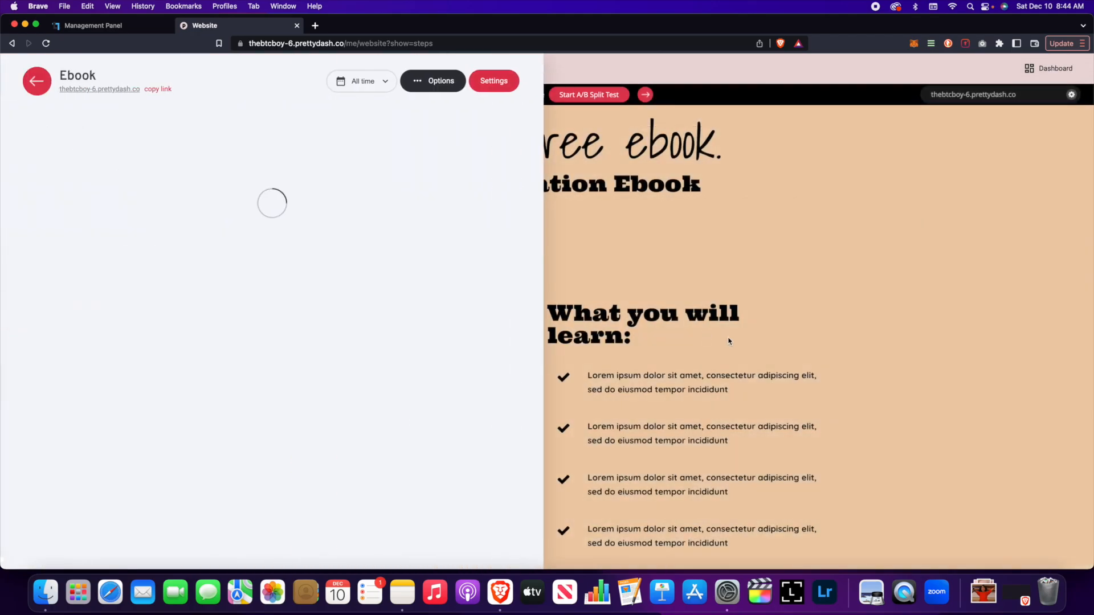
left_click(728, 340)
scroll(732, 307, "down", 10)
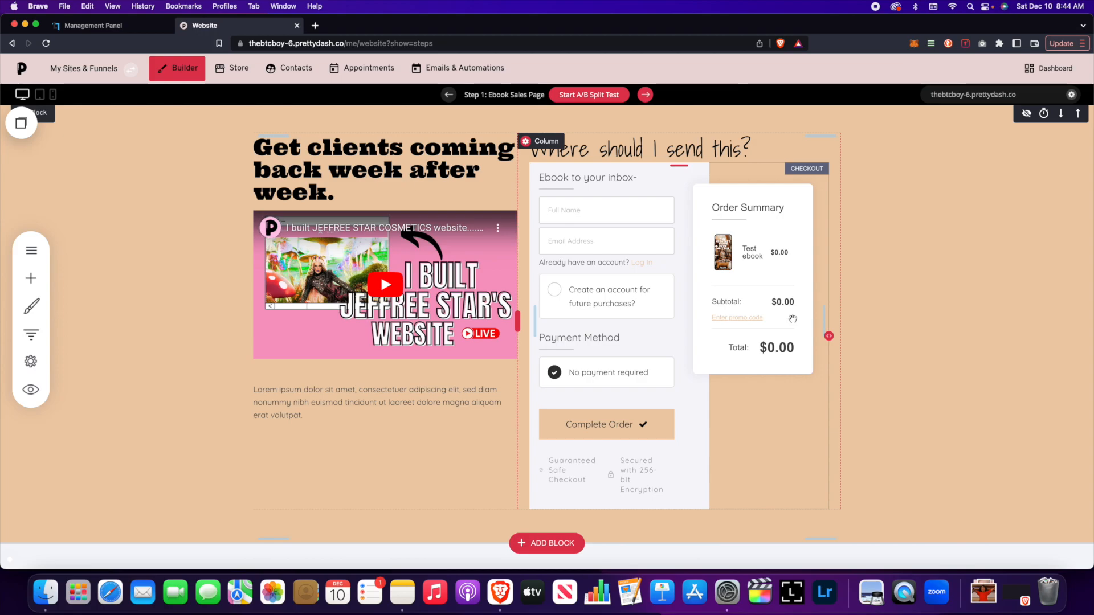
left_click(30, 334)
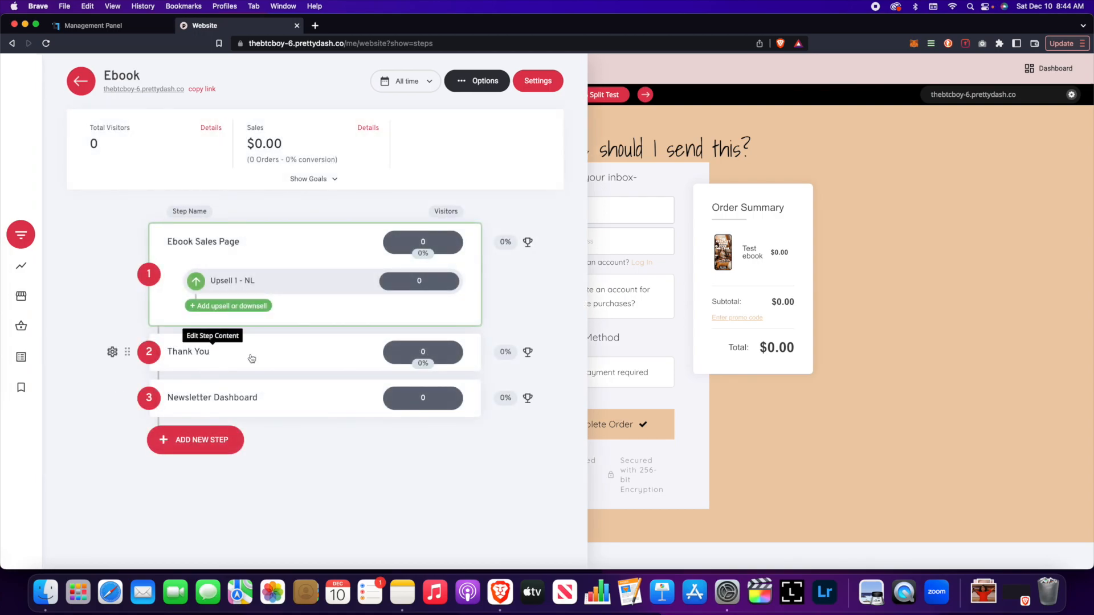
left_click(856, 286)
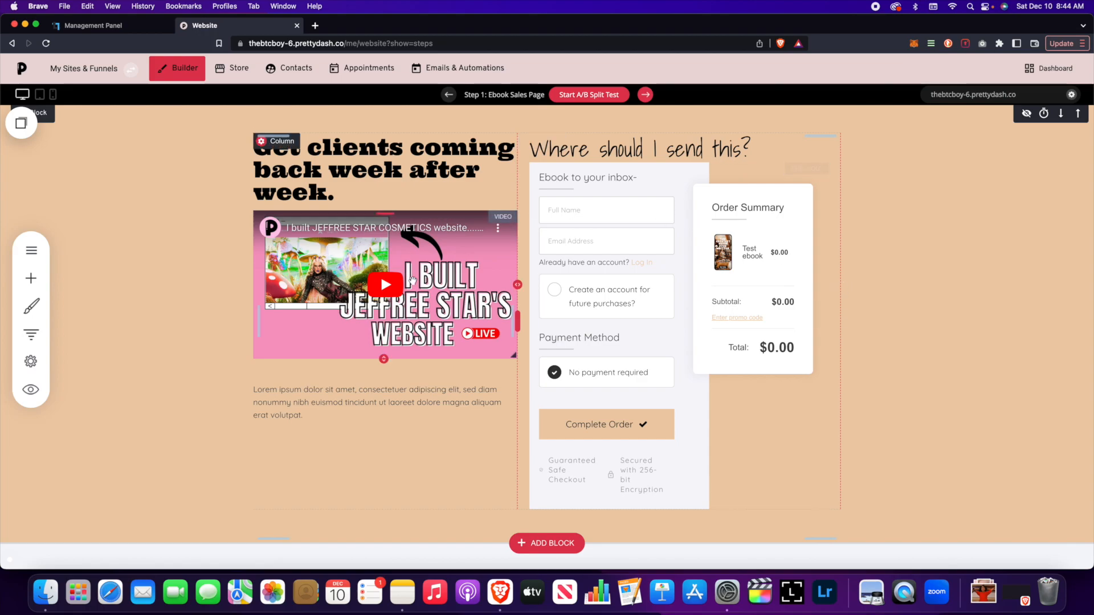
Step: Look up the Checkout widget in the Sales group of the available widgets
left_click(30, 278)
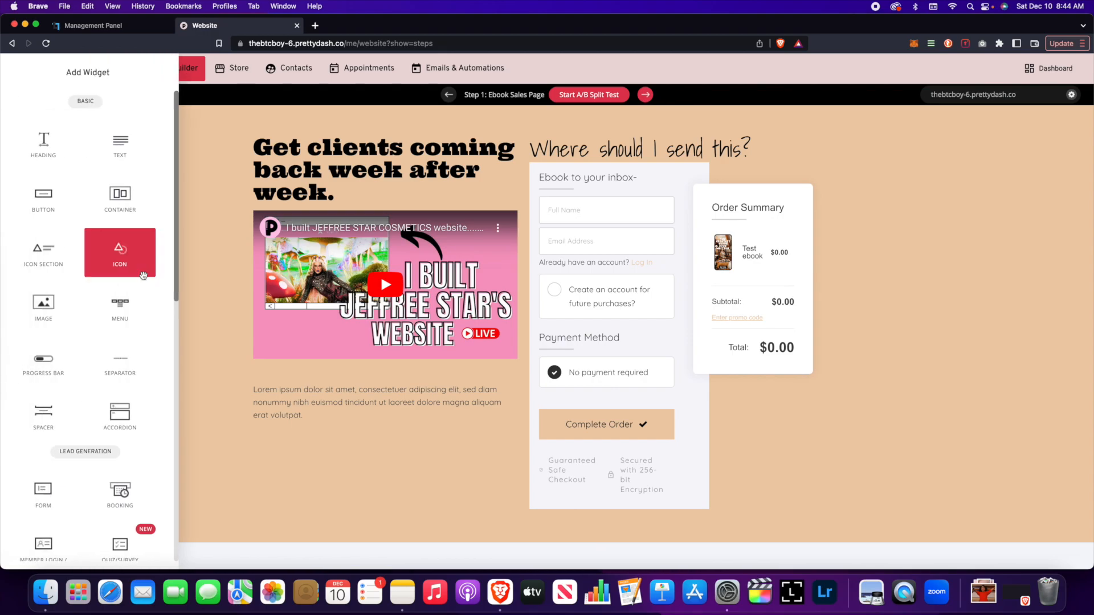
scroll(140, 275, "down", 3)
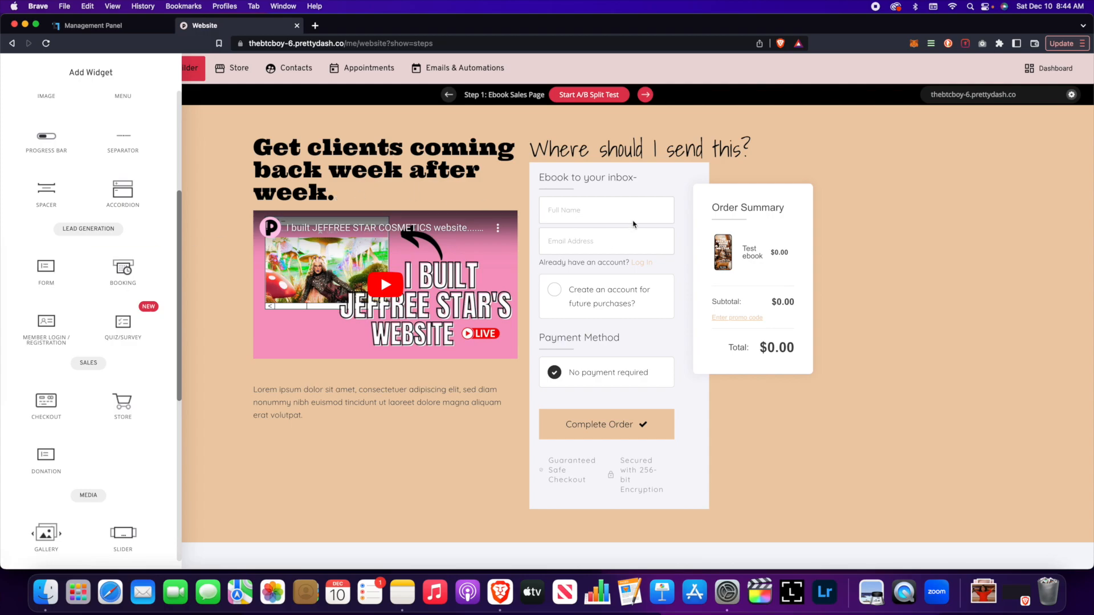
scroll(114, 284, "up", 2)
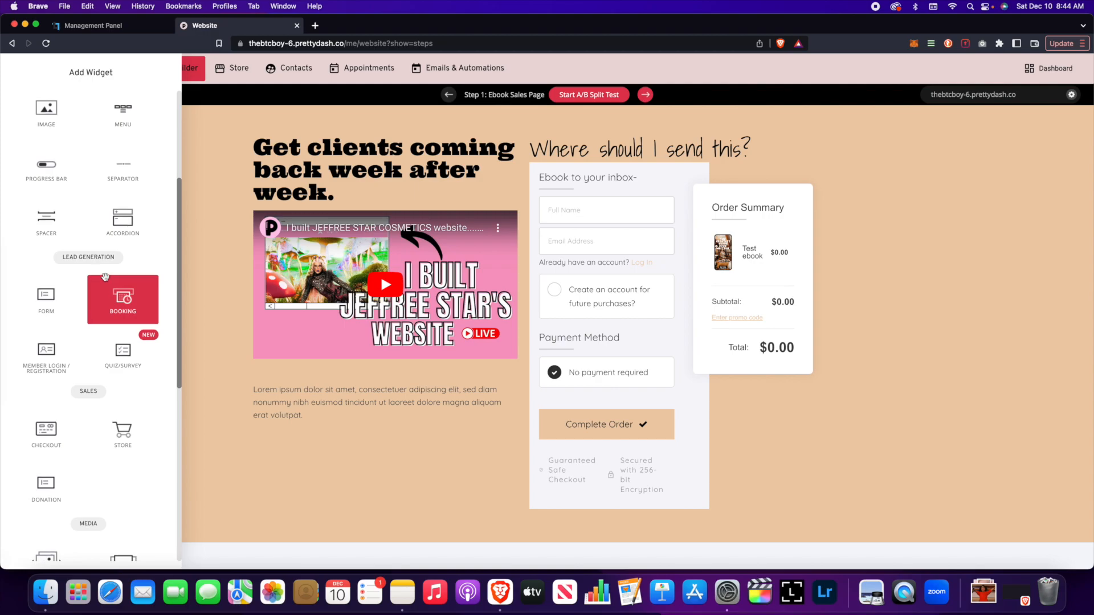
scroll(105, 279, "down", 3)
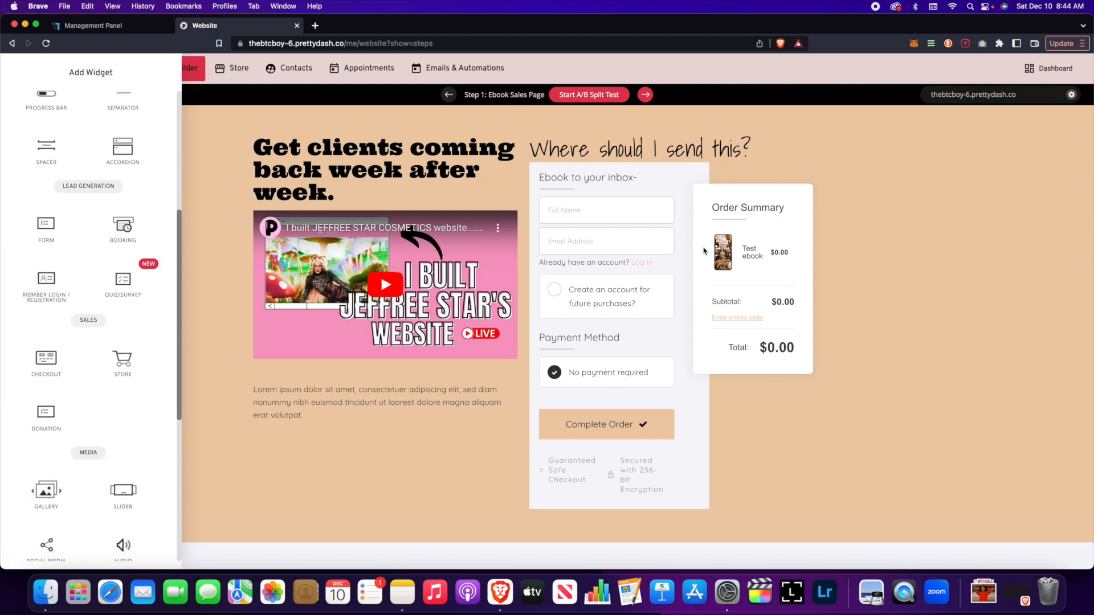
left_click(730, 245)
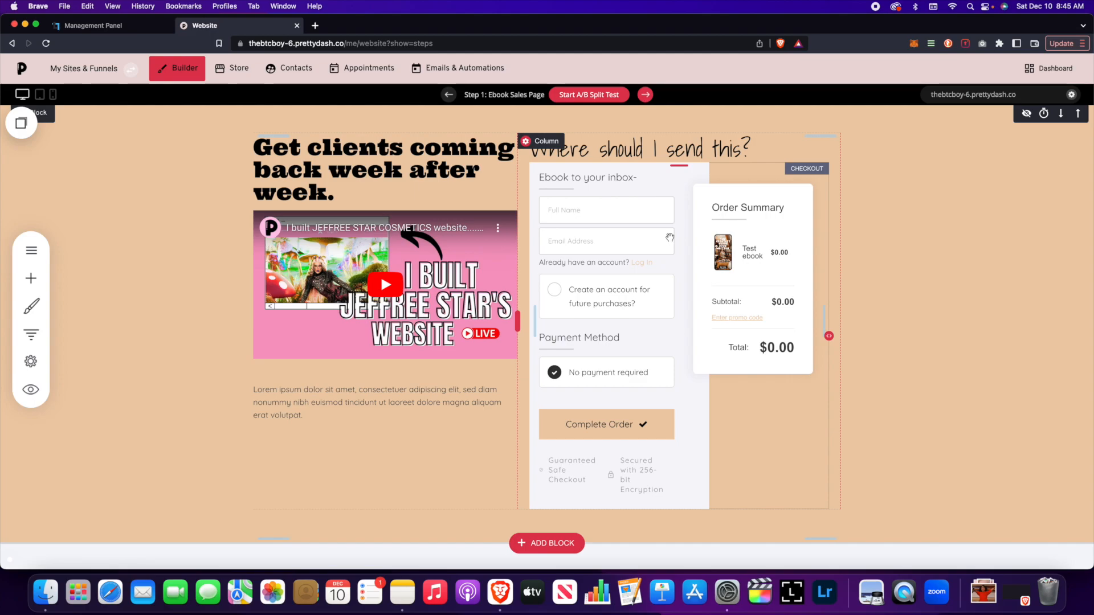
Step: Check the thank you page setting of the sales page's checkout widget and review the funnel's steps
left_click(728, 289)
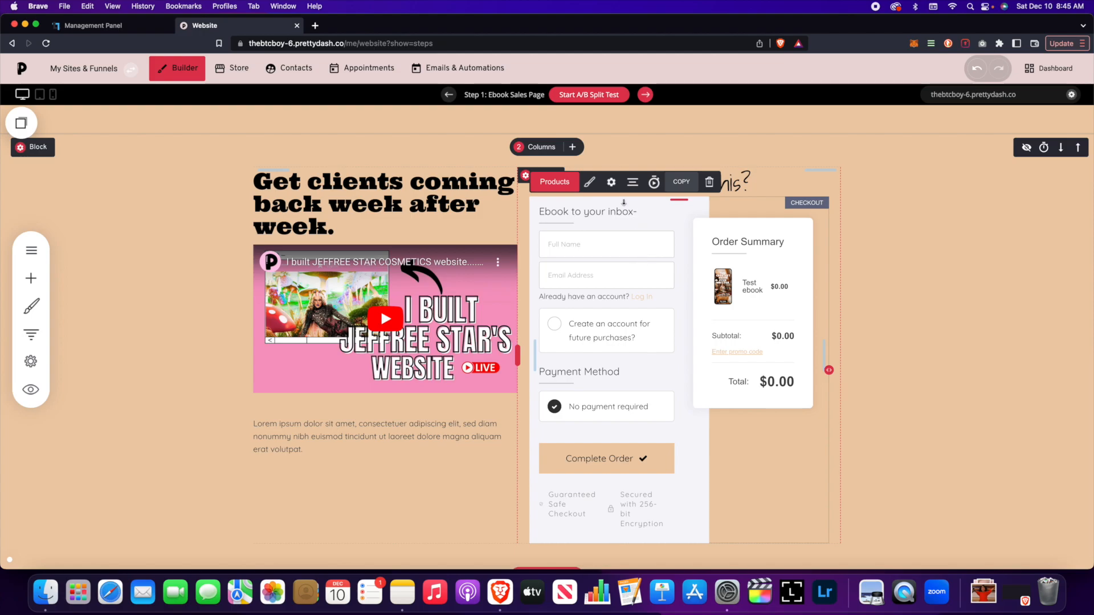
left_click(610, 182)
left_click_drag(422, 176, 357, 156)
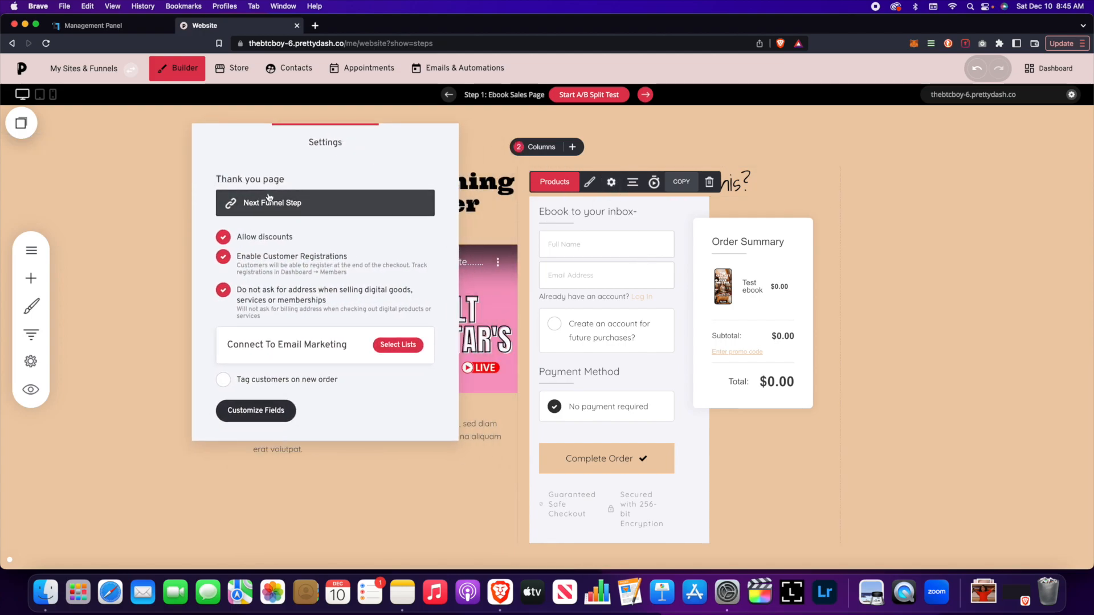
left_click(131, 223)
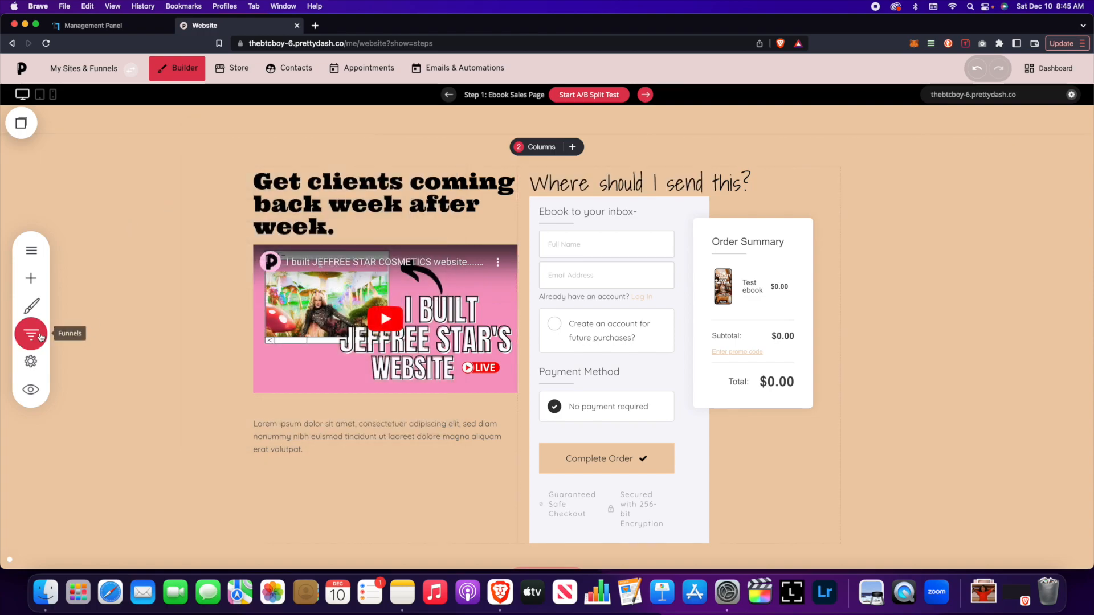
left_click(30, 334)
left_click(881, 284)
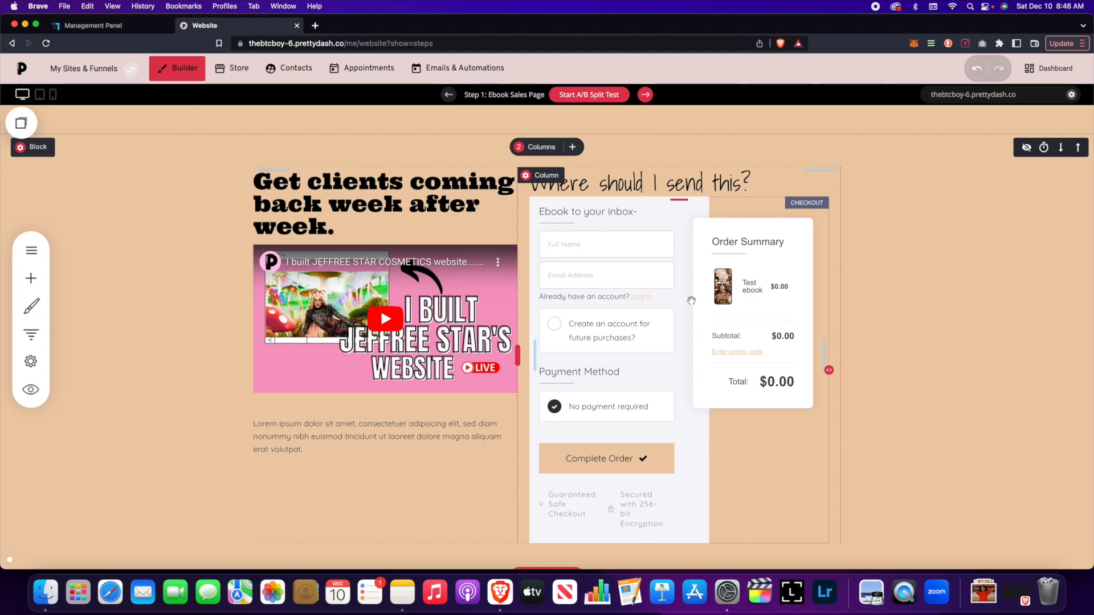
scroll(863, 265, "up", 10)
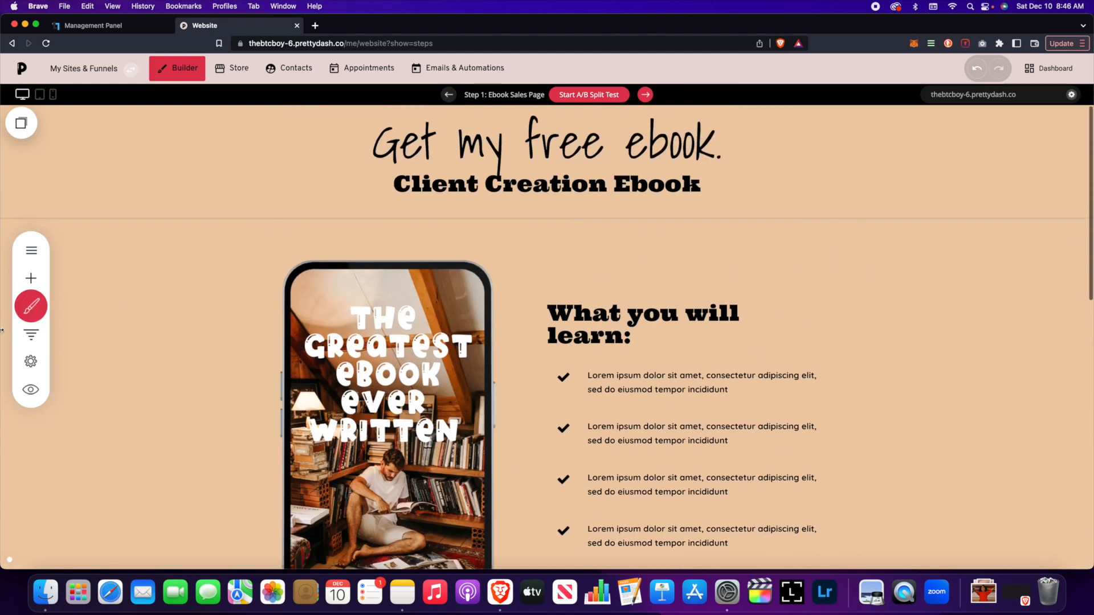
Step: Open the Upsell 1 - NL page from the Ebook funnel's steps and look through its newsletter offer and subscriber benefits
left_click(30, 335)
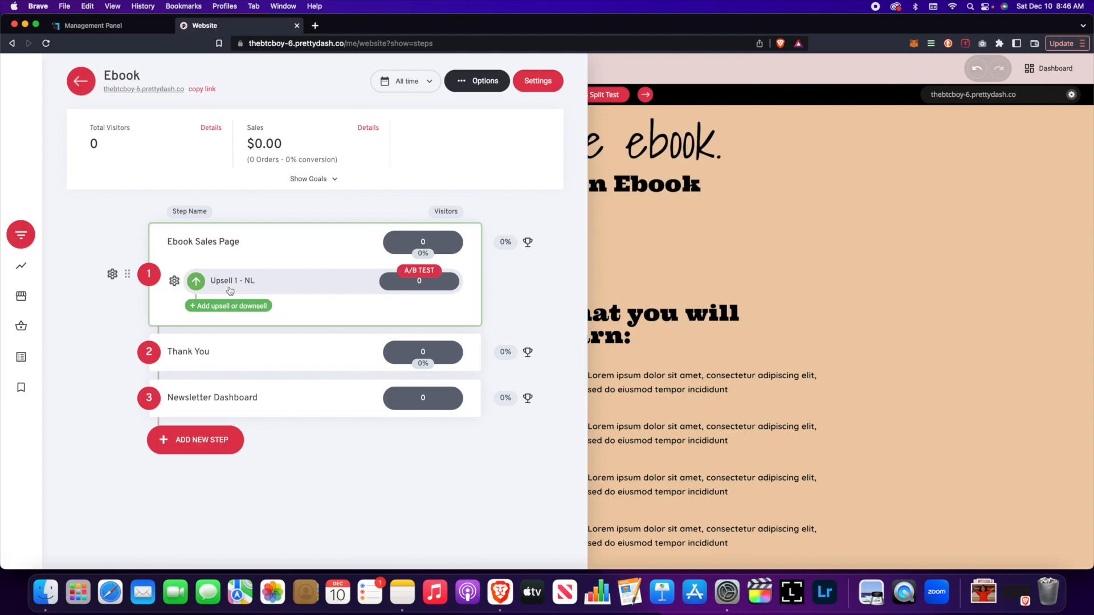
left_click(228, 282)
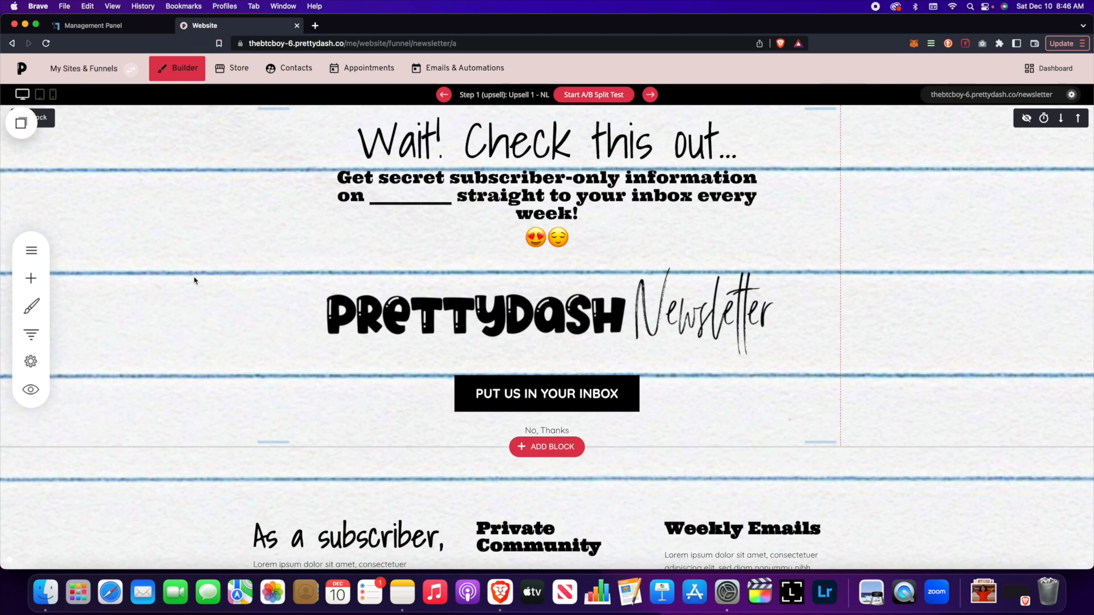
scroll(221, 282, "down", 10)
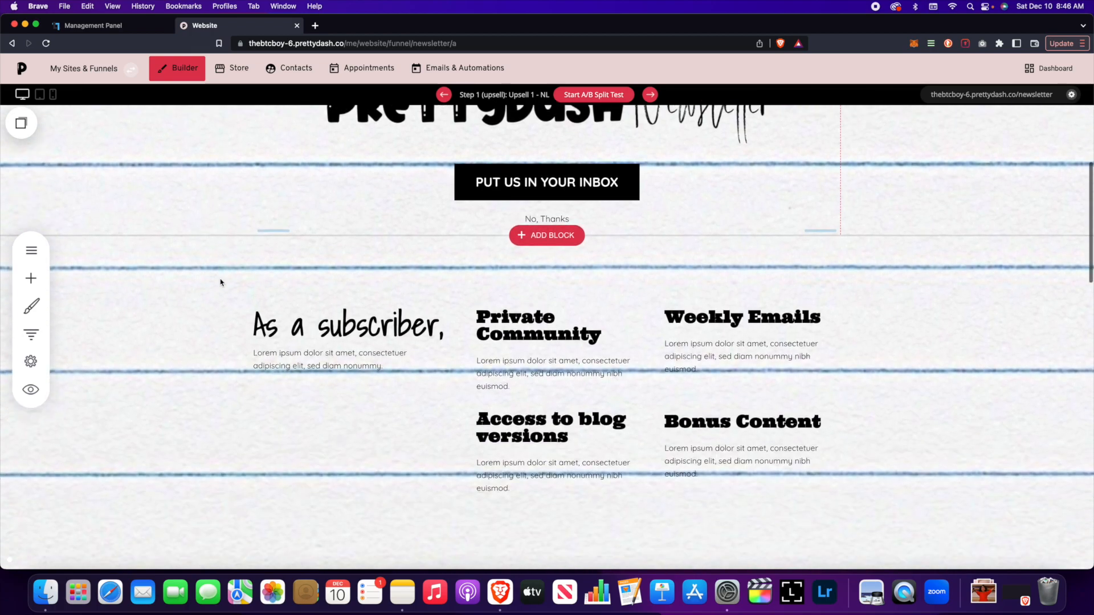
scroll(220, 283, "up", 7)
scroll(220, 284, "up", 3)
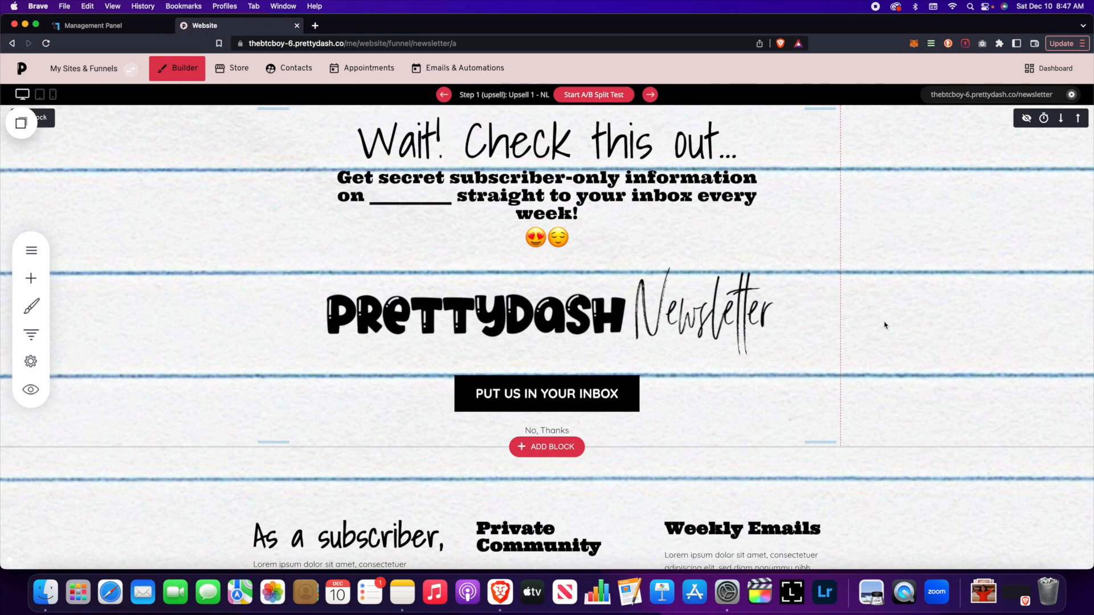
scroll(851, 329, "down", 8)
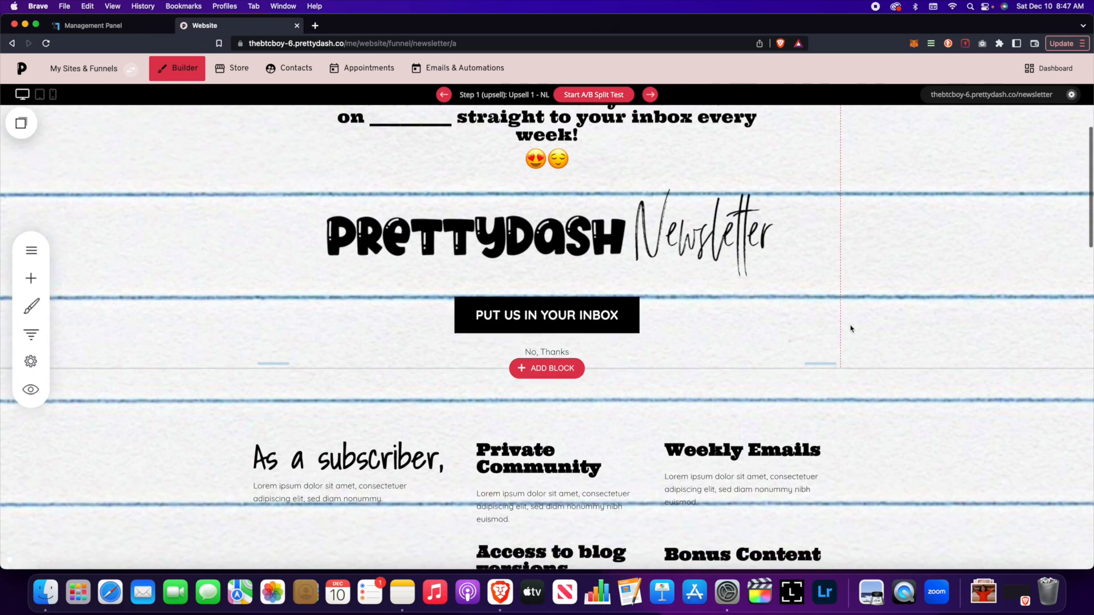
scroll(851, 329, "up", 8)
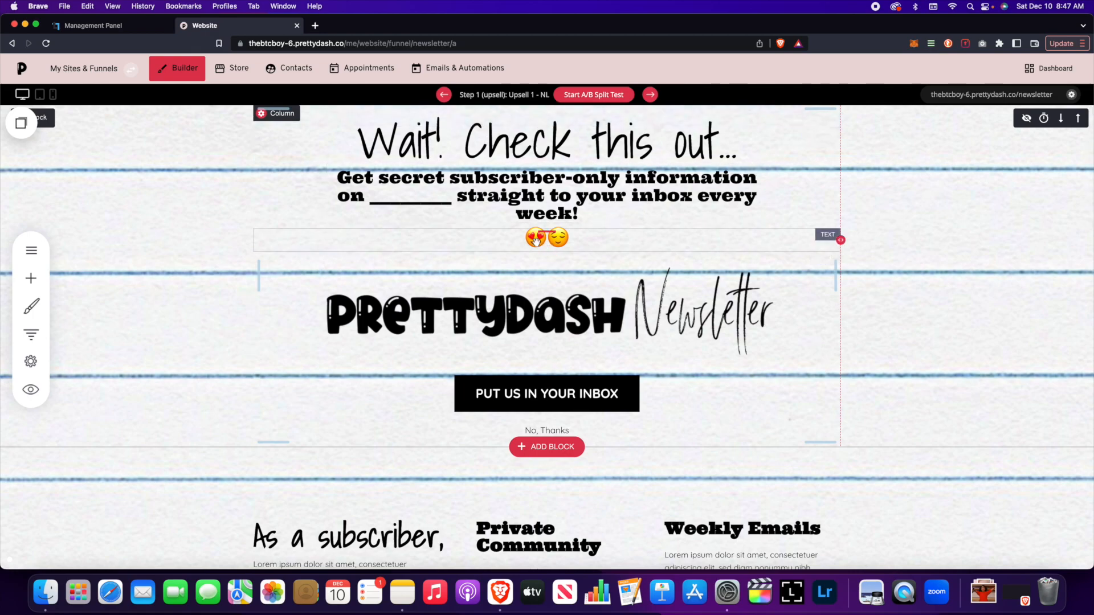
Step: Replace the blank in the upsell page's "Get secret subscriber-only information on" heading with "client-building" and save the page
left_click(452, 202)
left_click(453, 201)
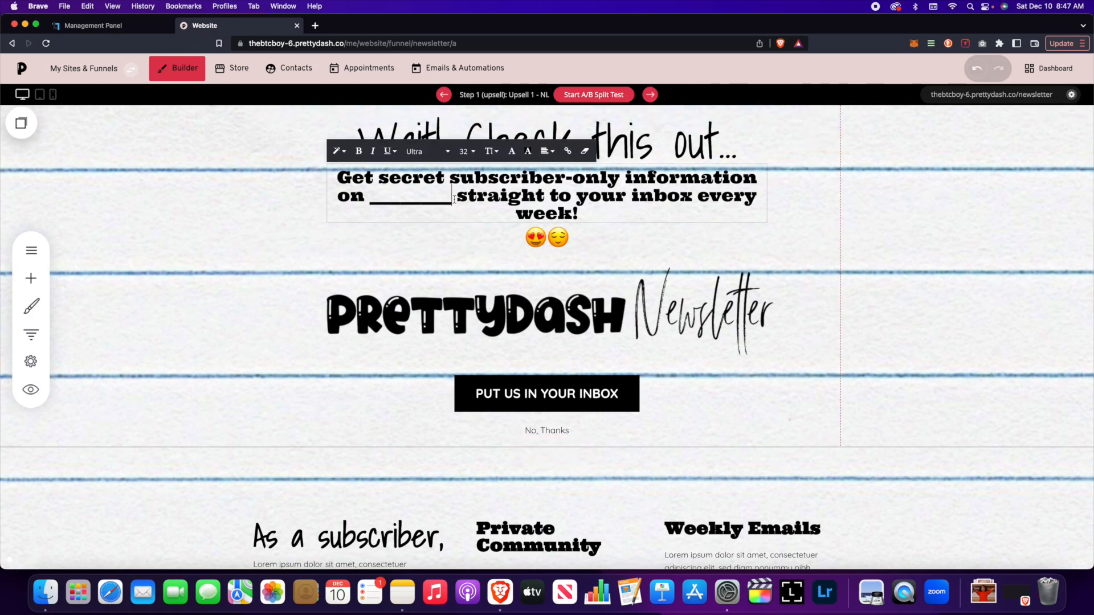
key("BackSpace")
key("BackSpace")
key("BackSpace")
key("BackSpace")
key("BackSpace")
key("BackSpace")
key("BackSpace")
key("BackSpace")
key("BackSpace")
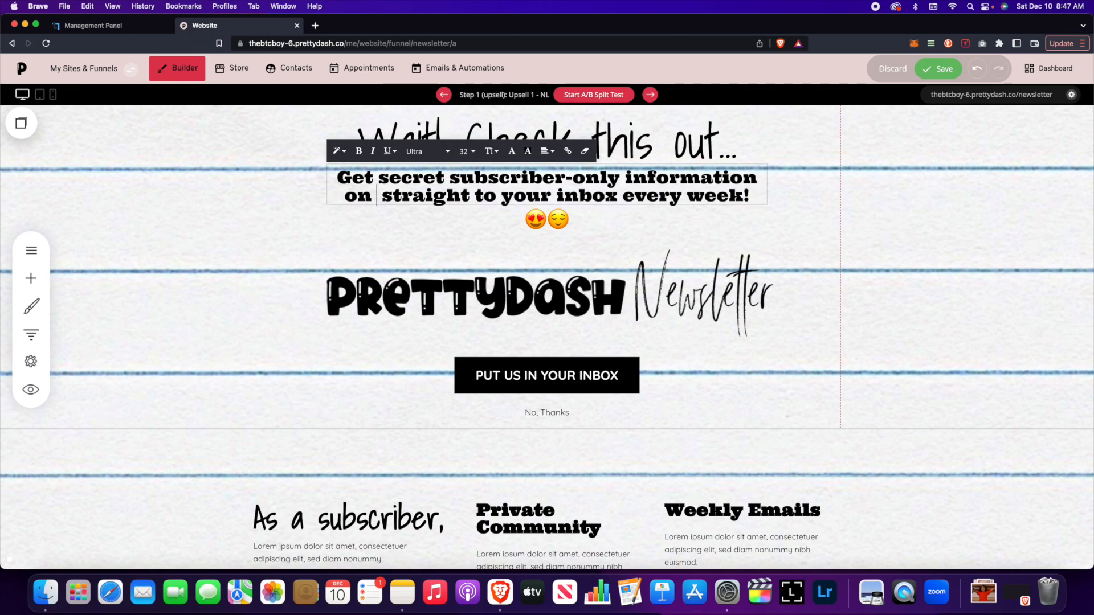
type("client-building")
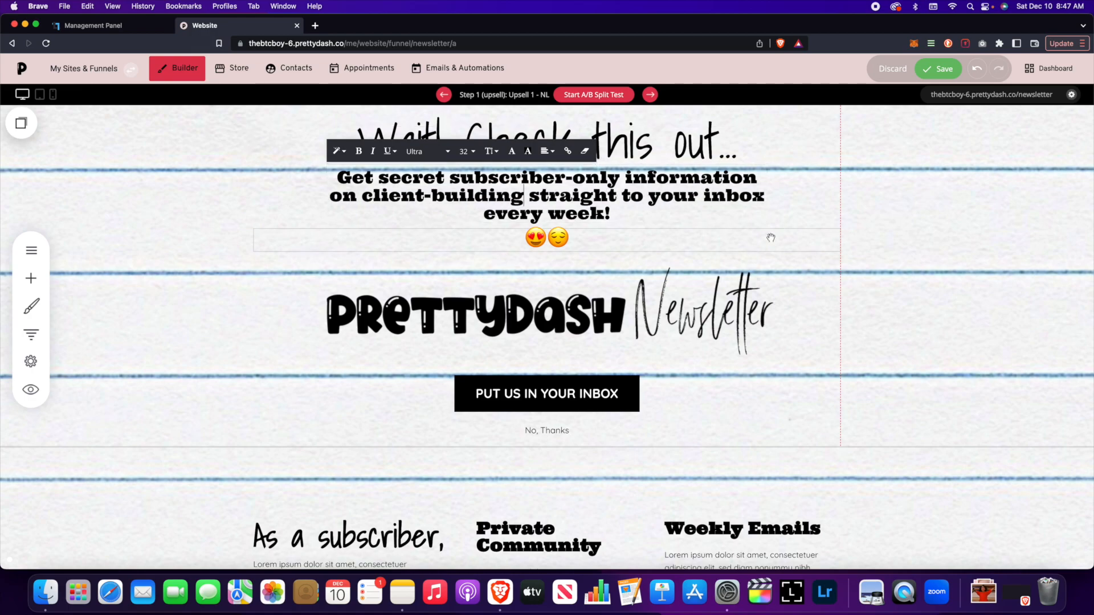
left_click(886, 237)
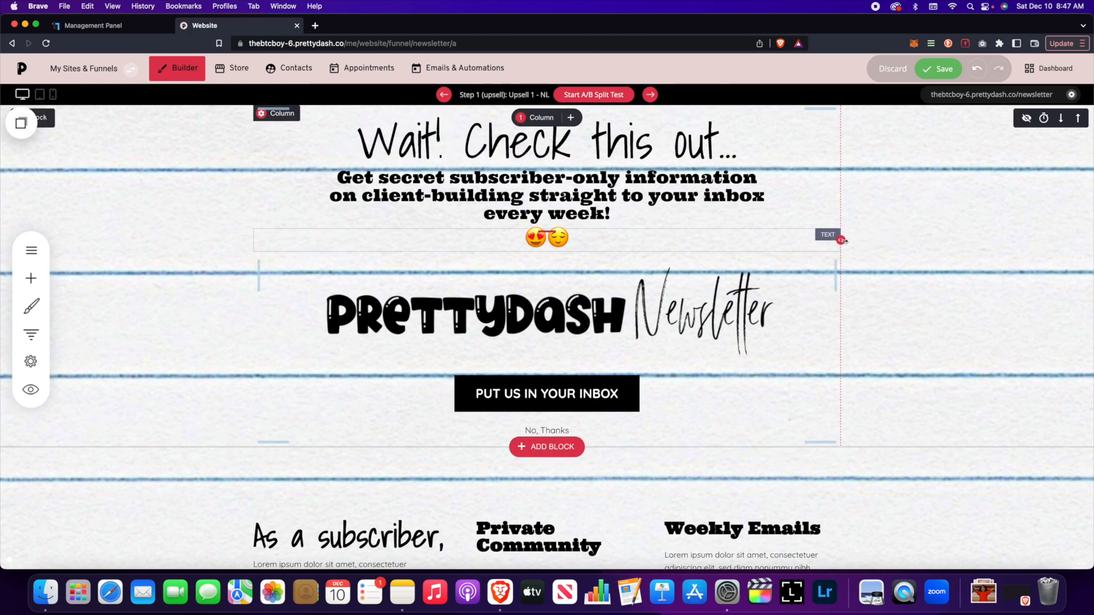
left_click(944, 69)
scroll(741, 274, "down", 3)
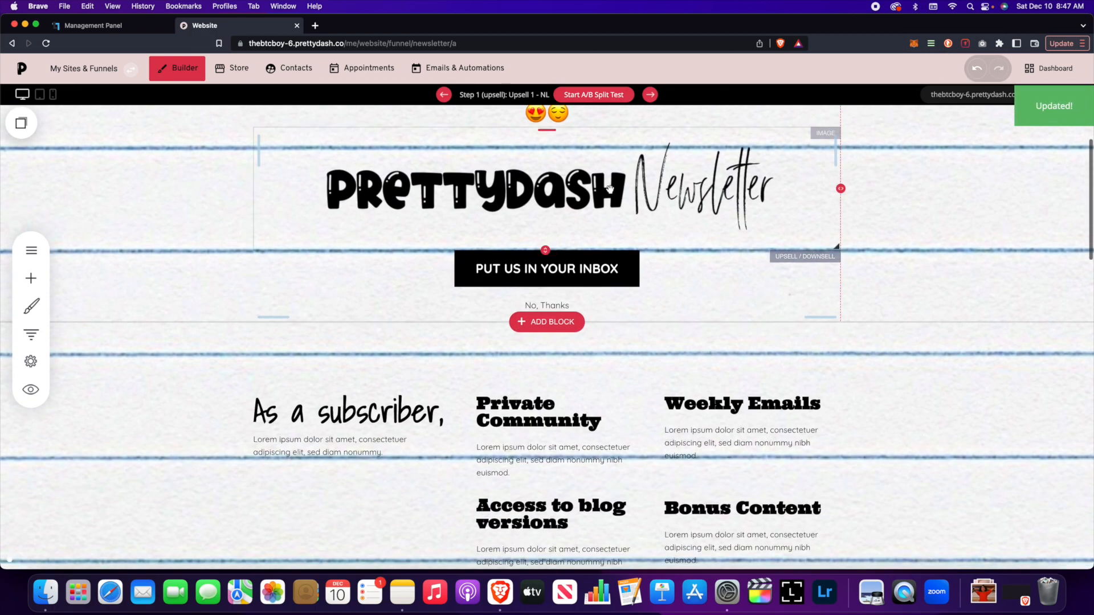
scroll(783, 262, "down", 1)
scroll(569, 256, "up", 4)
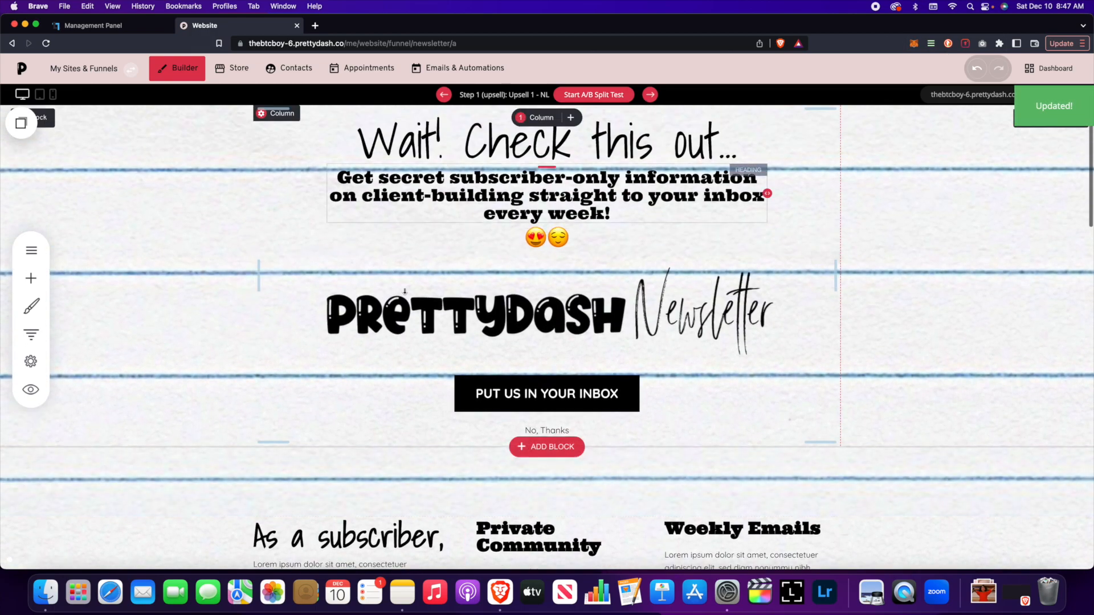
Step: Review the Ebook funnel's steps and look up the Upsell / Downsell widget among the available widgets
left_click(432, 413)
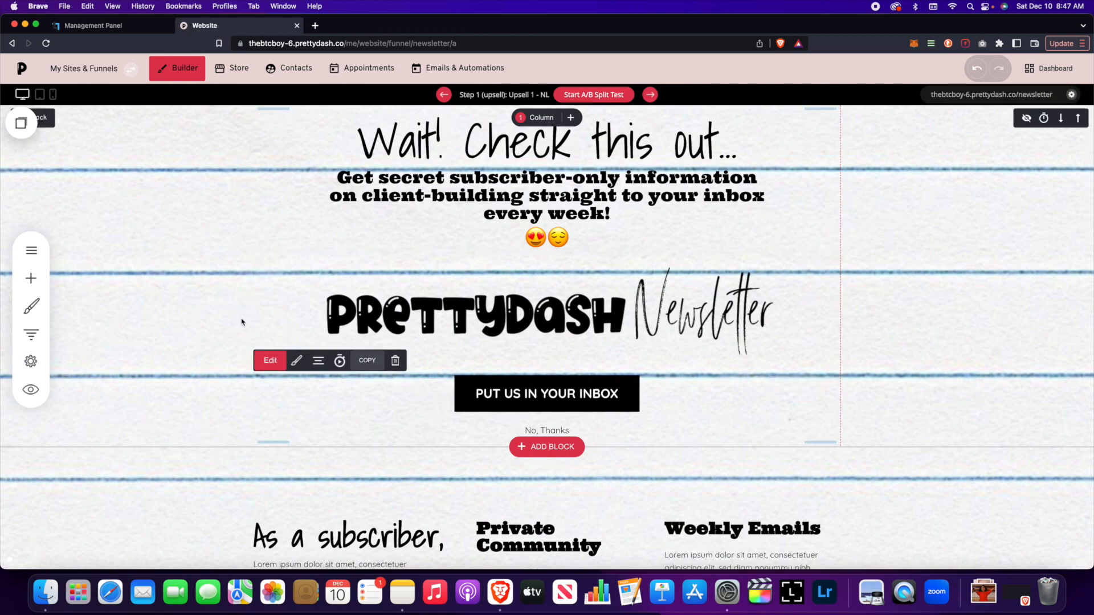
left_click(47, 336)
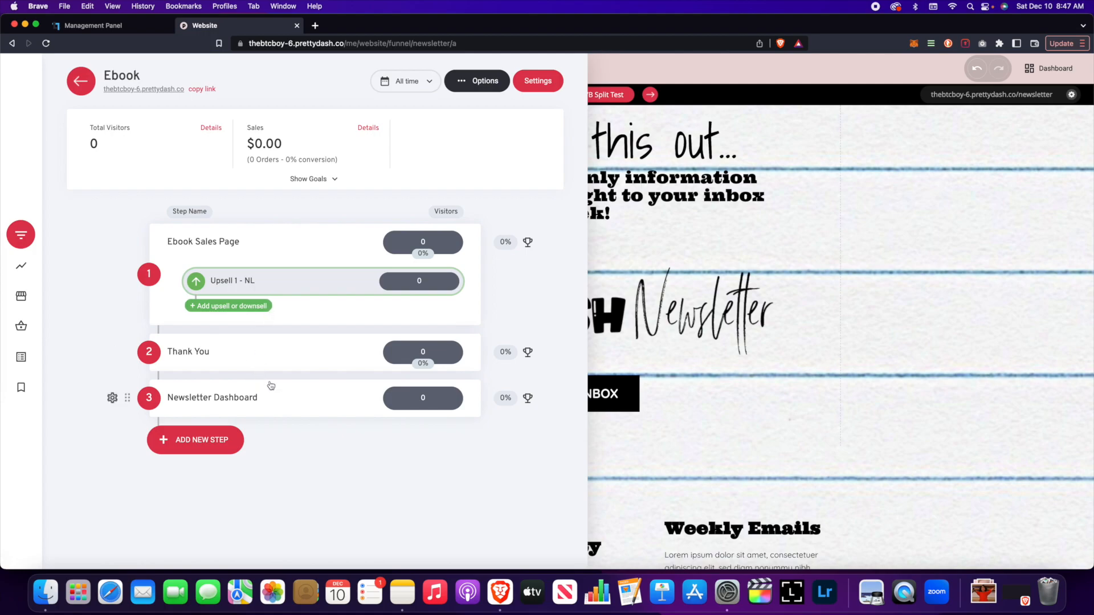
left_click(850, 271)
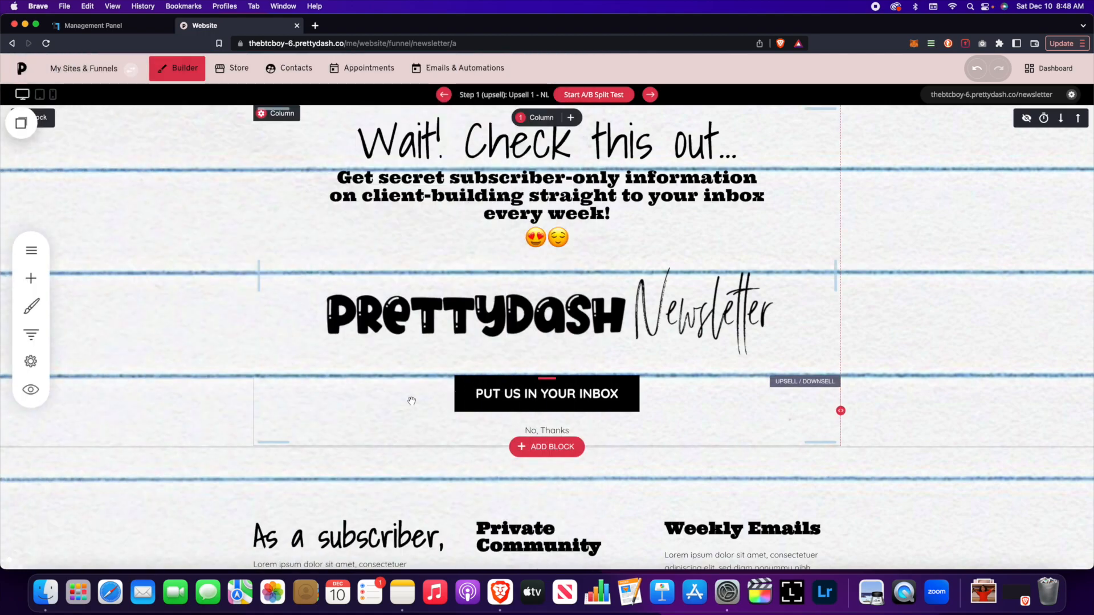
left_click(31, 278)
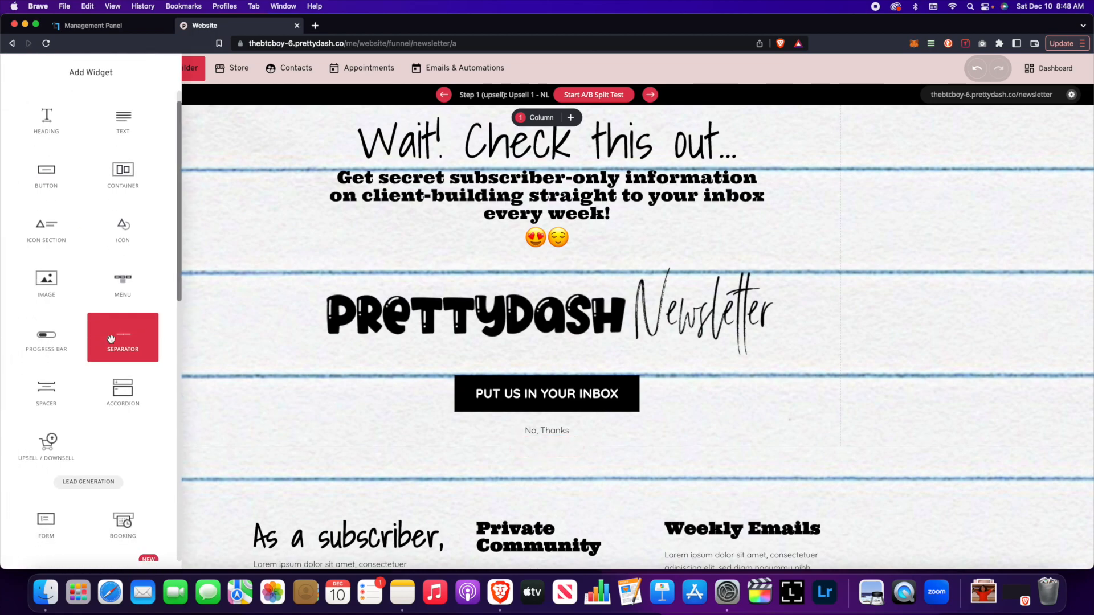
left_click_drag(54, 419, 473, 399)
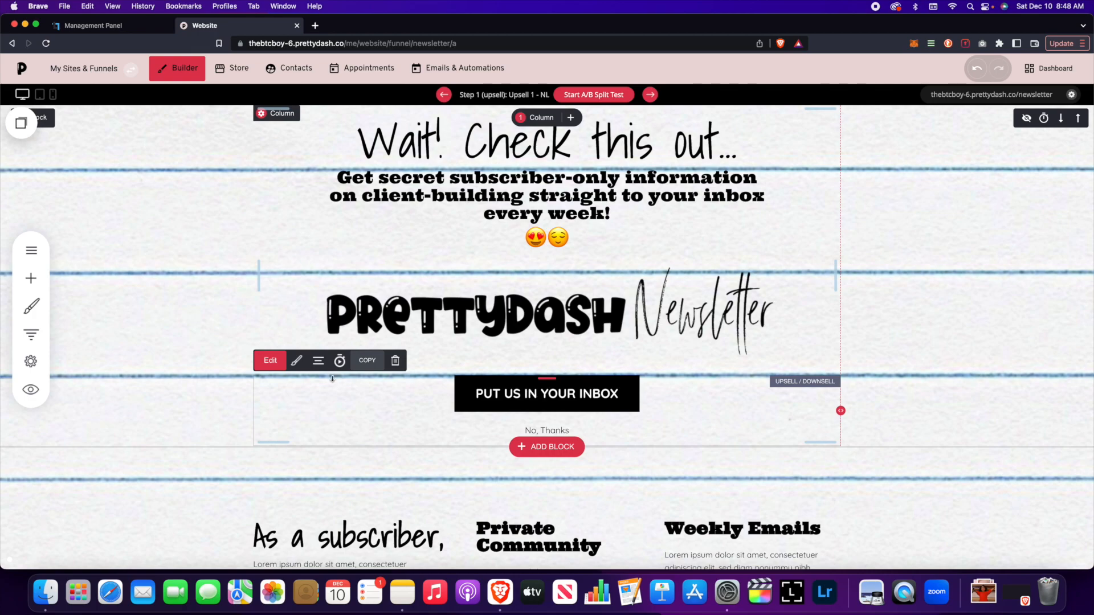
Step: Check the upsell product selected for the "PUT US IN YOUR INBOX" widget and leave the product selection without changes
left_click(270, 360)
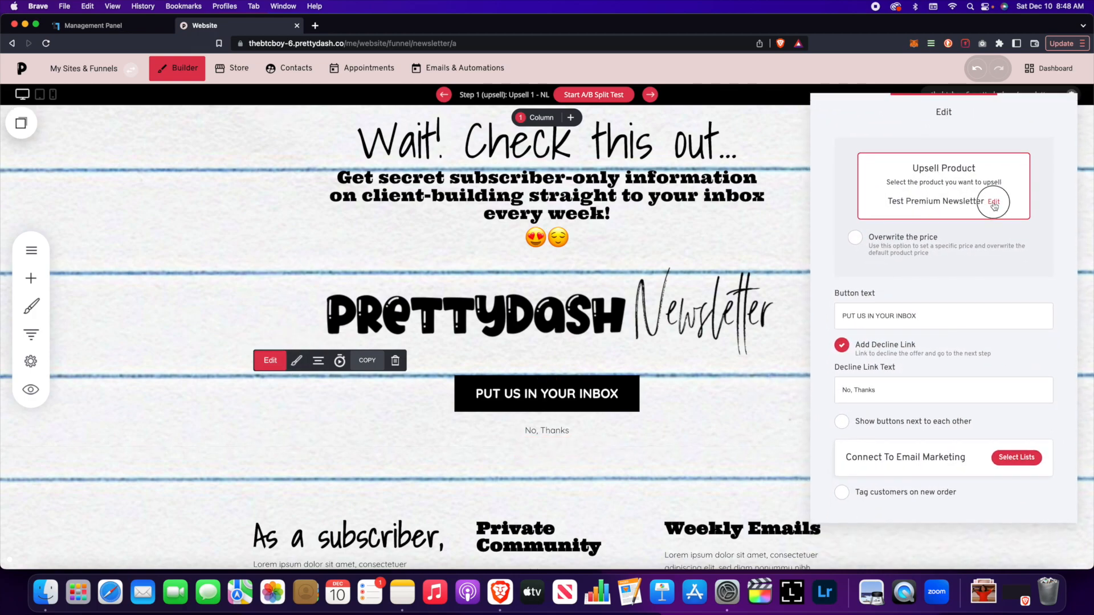
left_click(994, 202)
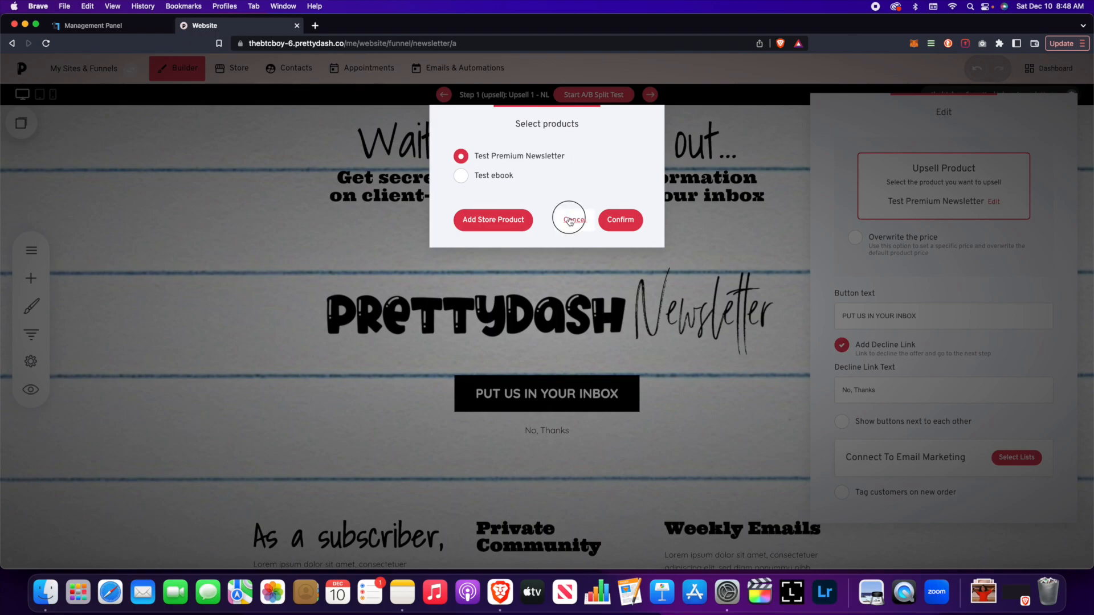
left_click(570, 221)
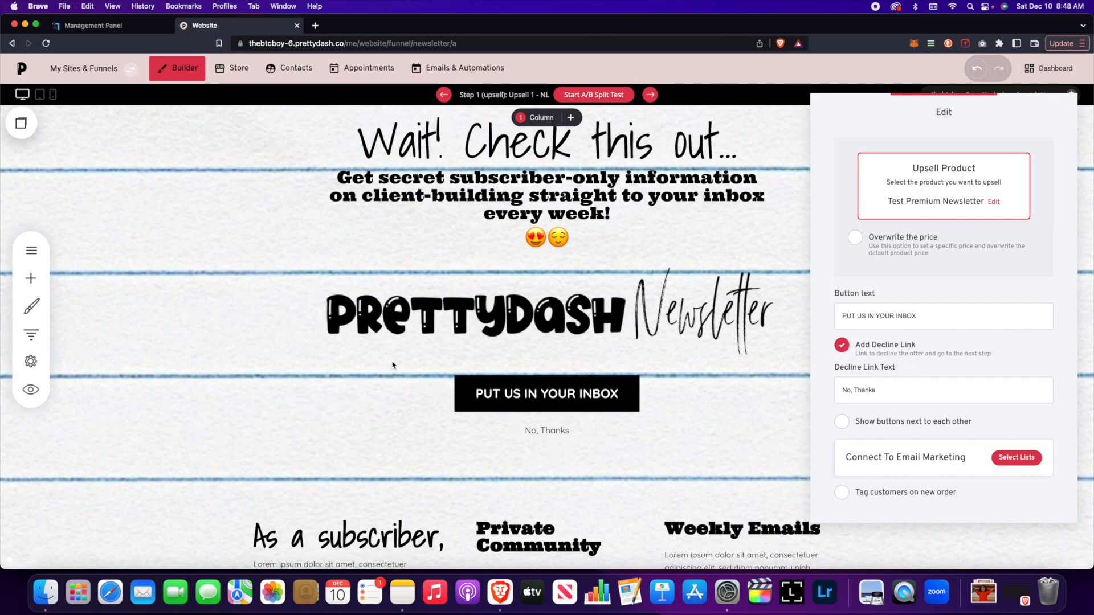
Step: Set the widget's decline link text to "No, I don't want this amazing newsletter that will slay my client building skills."
left_click_drag(889, 392, 841, 391)
left_click(887, 392)
key("BackSpace")
key("BackSpace")
key("BackSpace")
key("BackSpace")
type("I don't want this amazing newsletter that will slay my client building skills.")
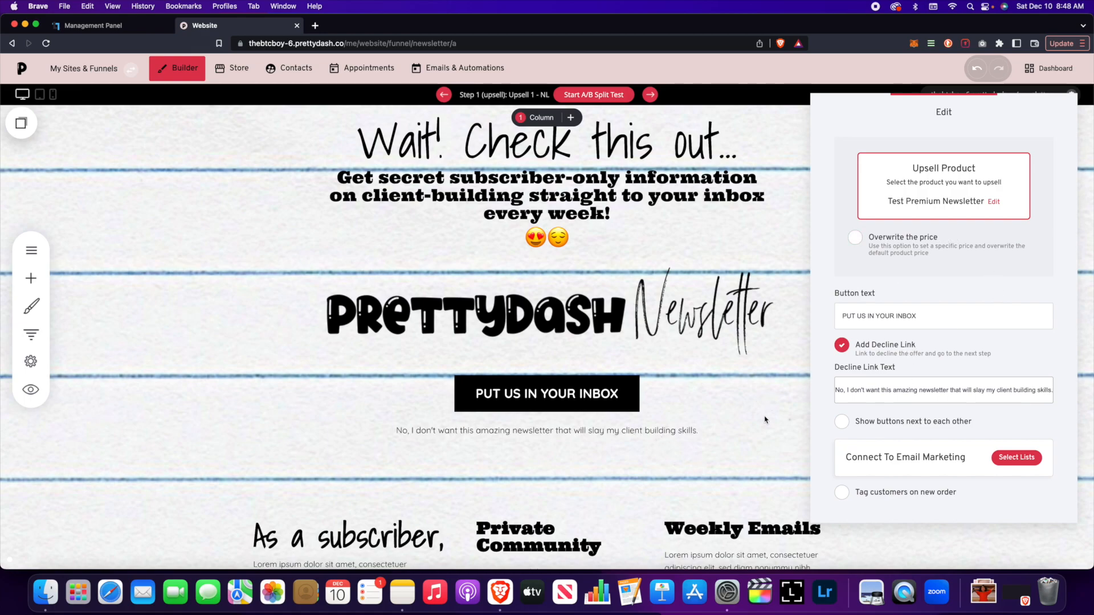
left_click(434, 398)
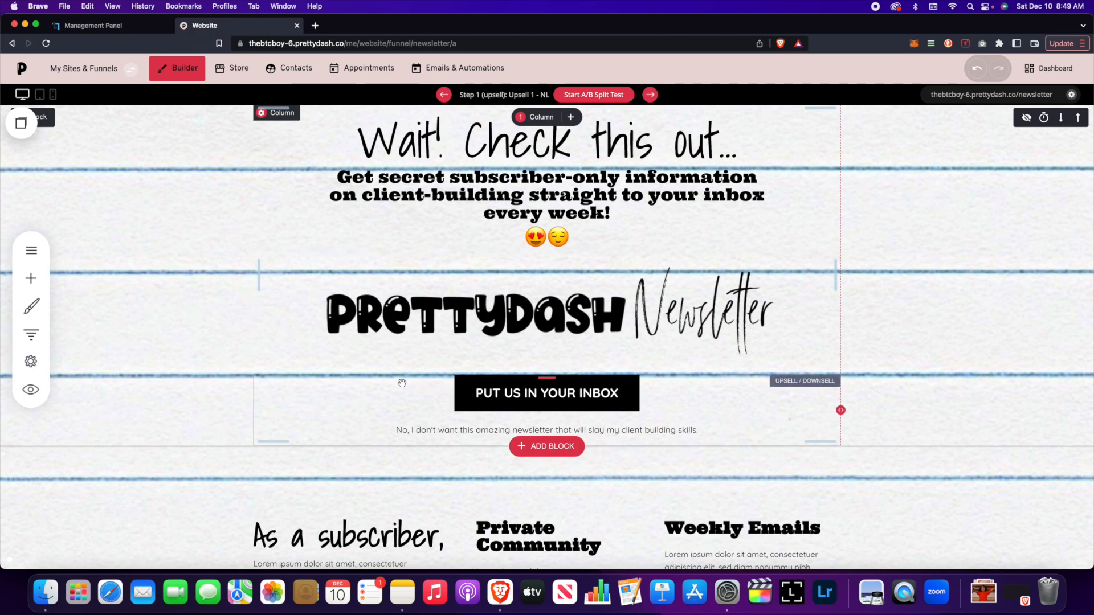
Step: Check the link settings of the first Past Newsletters button and the site's list of popups
scroll(334, 364, "down", 10)
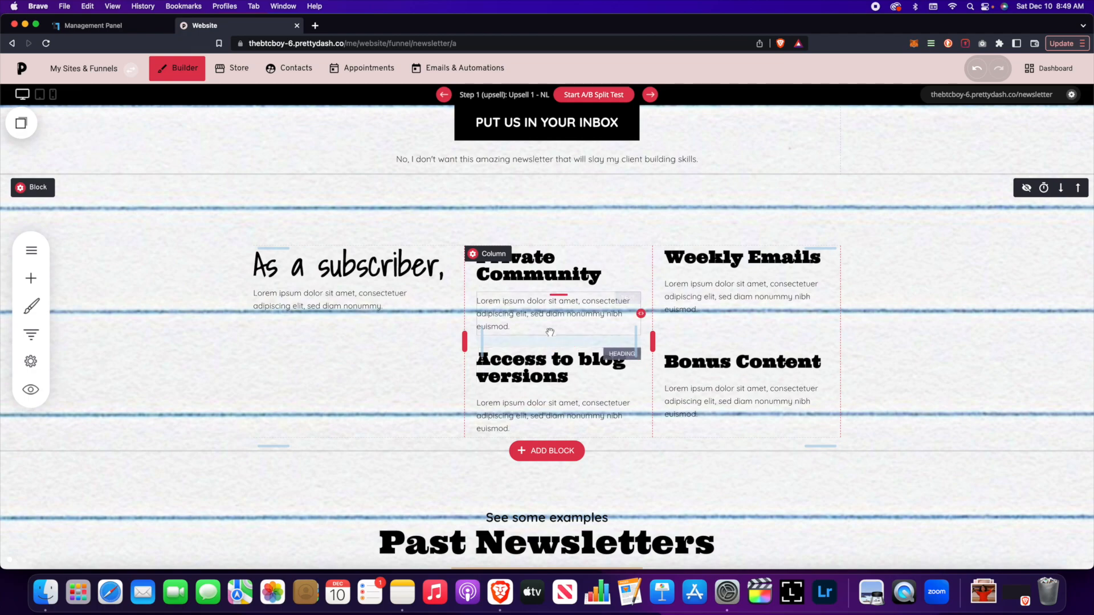
scroll(551, 330, "down", 5)
scroll(551, 330, "down", 1)
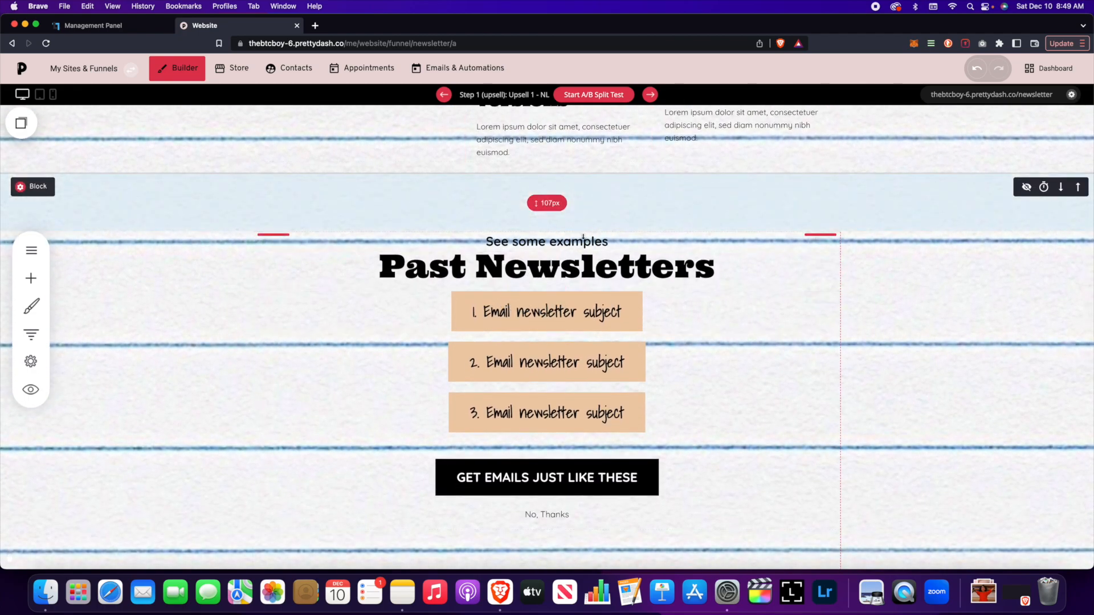
scroll(398, 370, "up", 1)
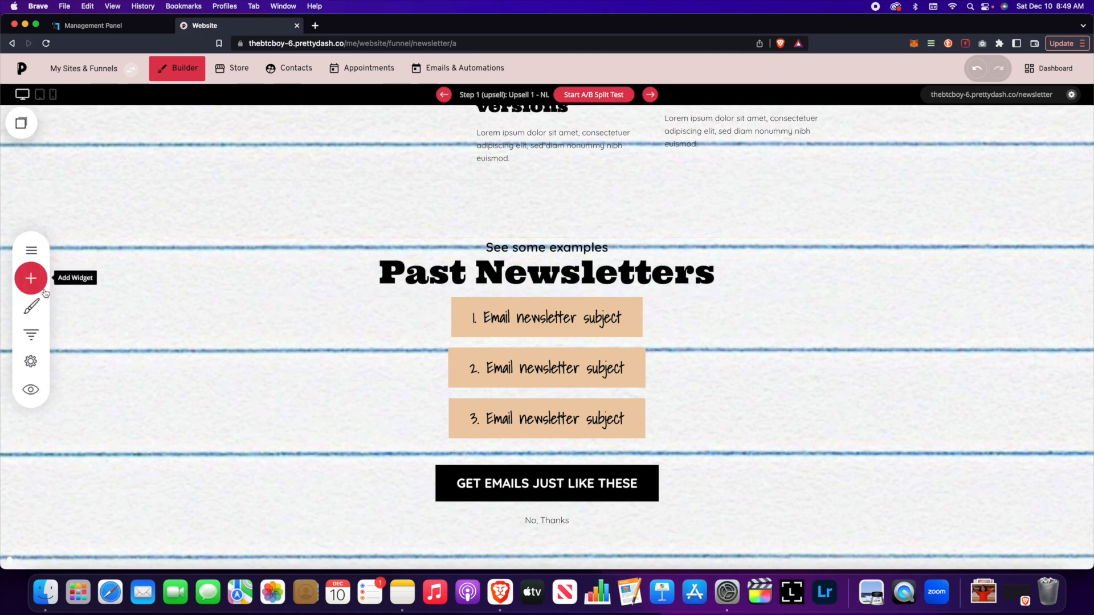
left_click(517, 327)
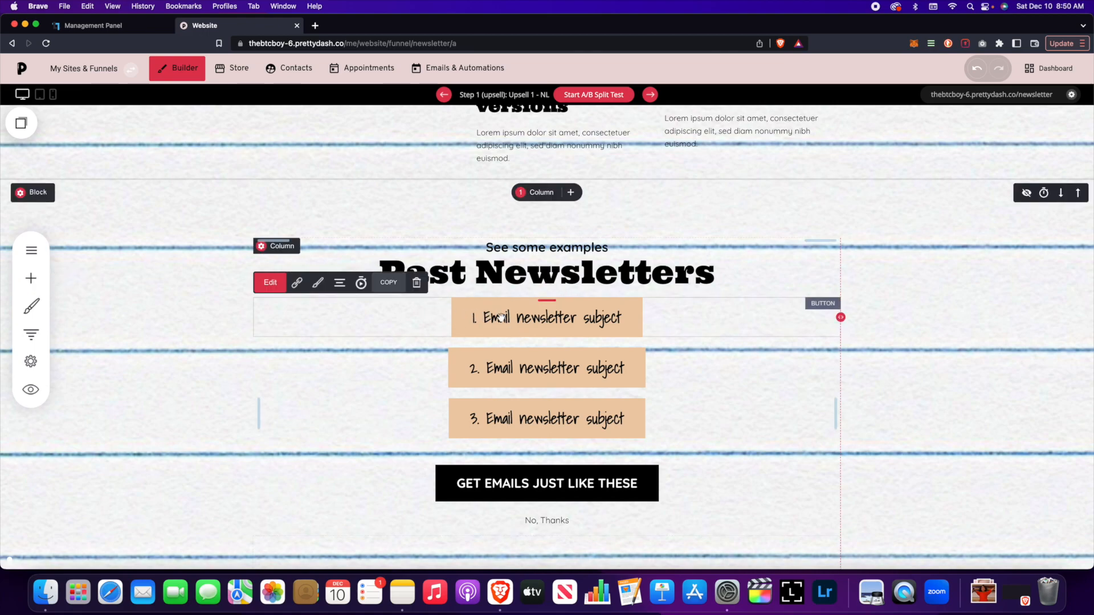
left_click(299, 285)
left_click(630, 389)
left_click(31, 250)
left_click(115, 161)
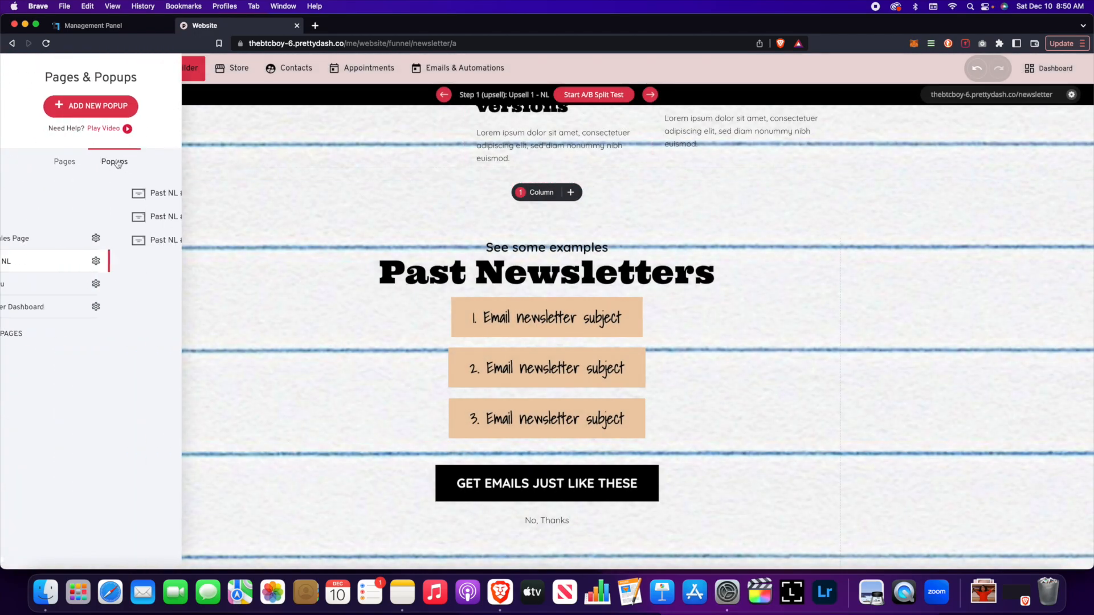
left_click(65, 162)
left_click(479, 317)
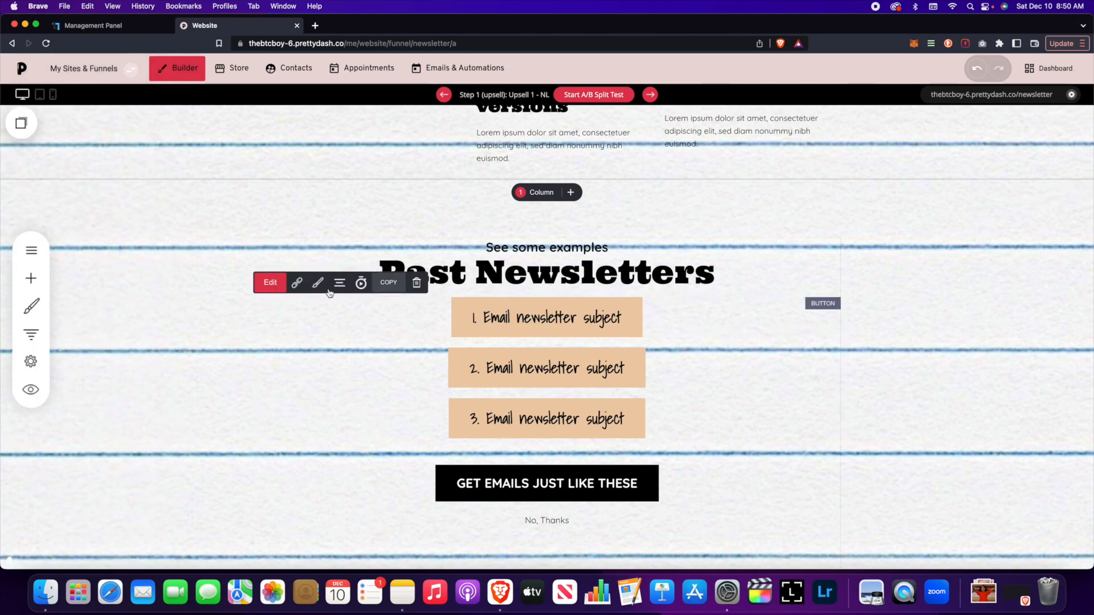
Step: Preview the upsell page and view the popup behind the "1. Email newsletter subject" button
key("p")
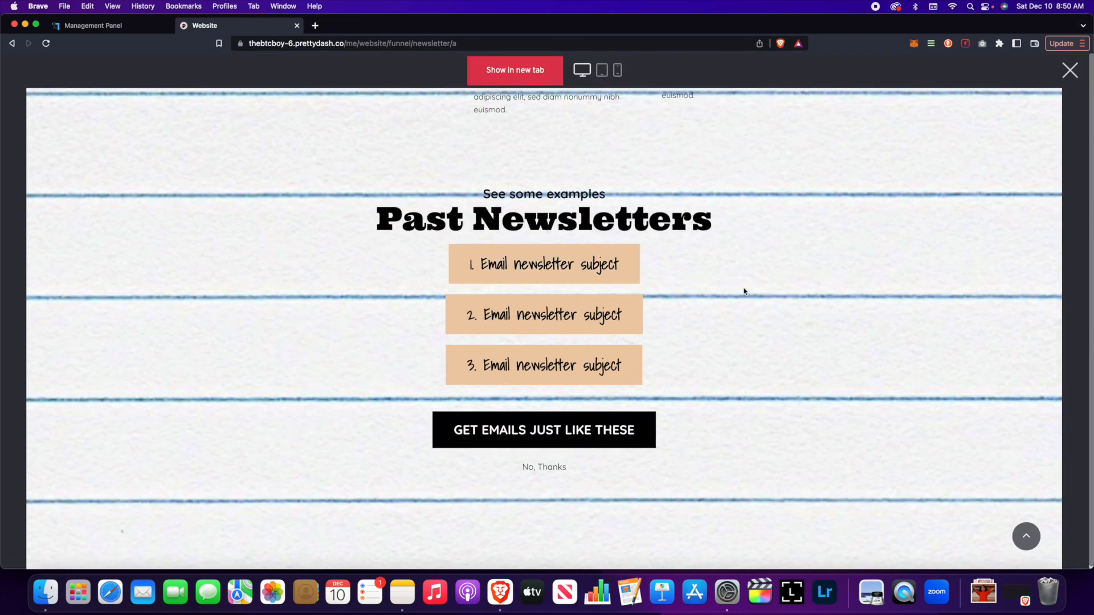
left_click(568, 270)
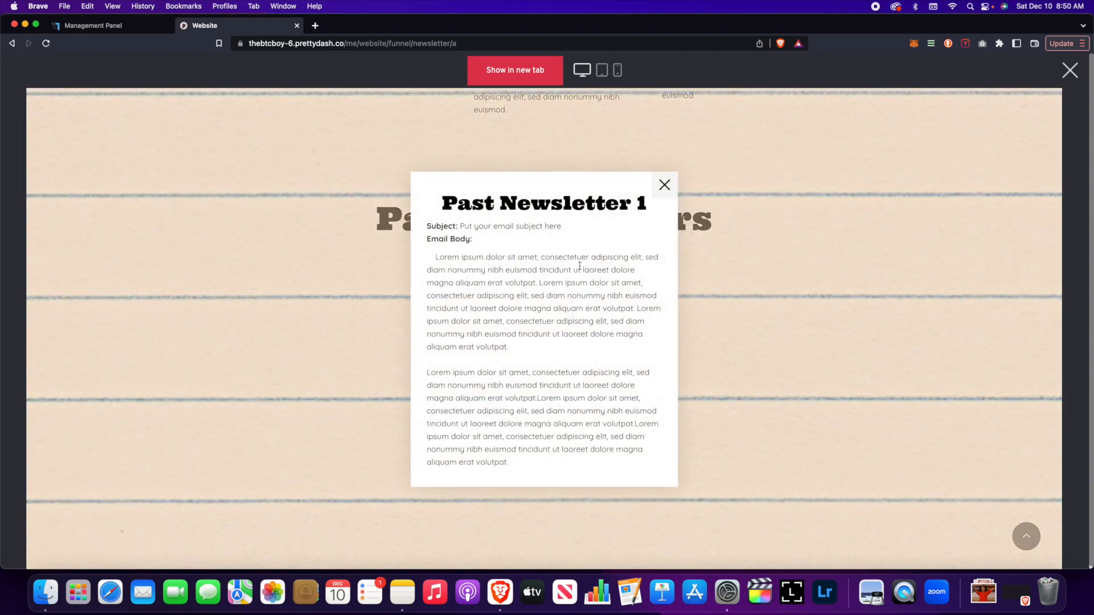
scroll(531, 309, "down", 3)
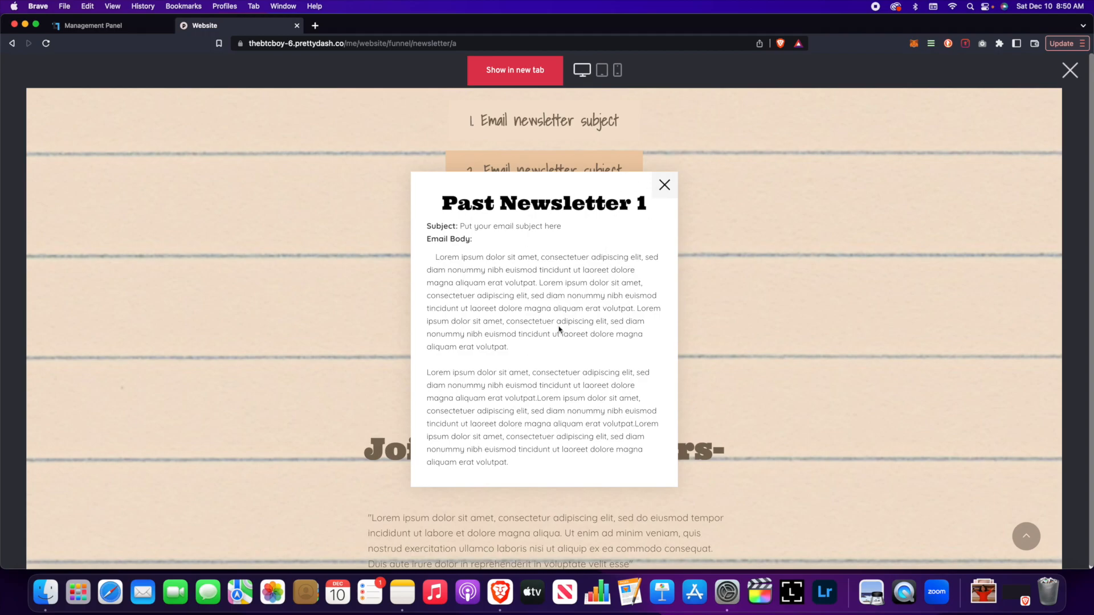
left_click(664, 185)
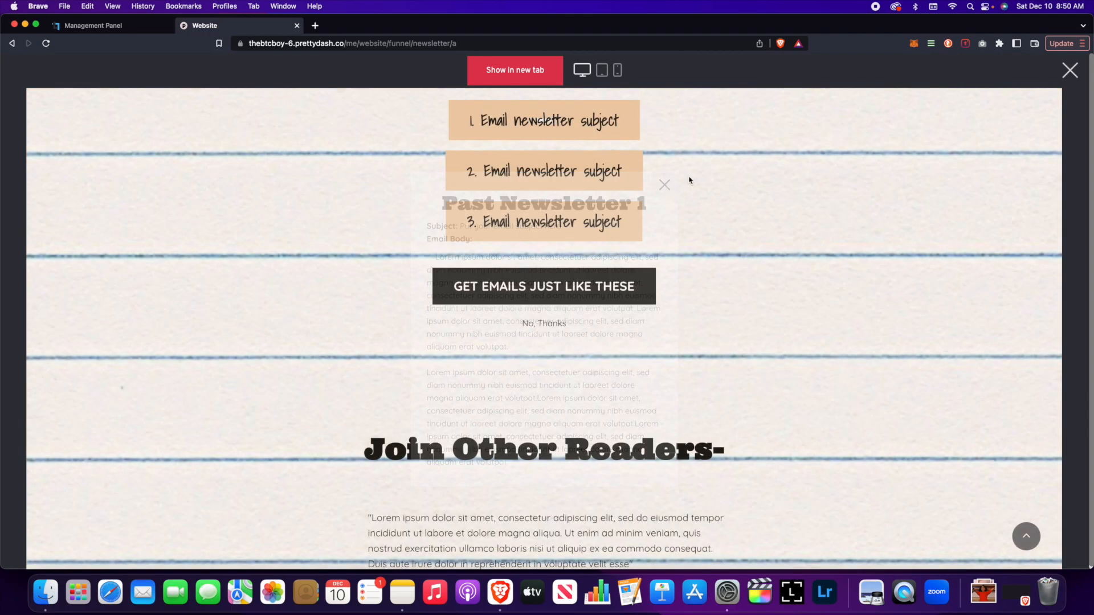
key("Escape")
Step: Check the settings of the "GET EMAILS JUST LIKE THESE" upsell widget, including its decline link text
scroll(408, 318, "up", 5)
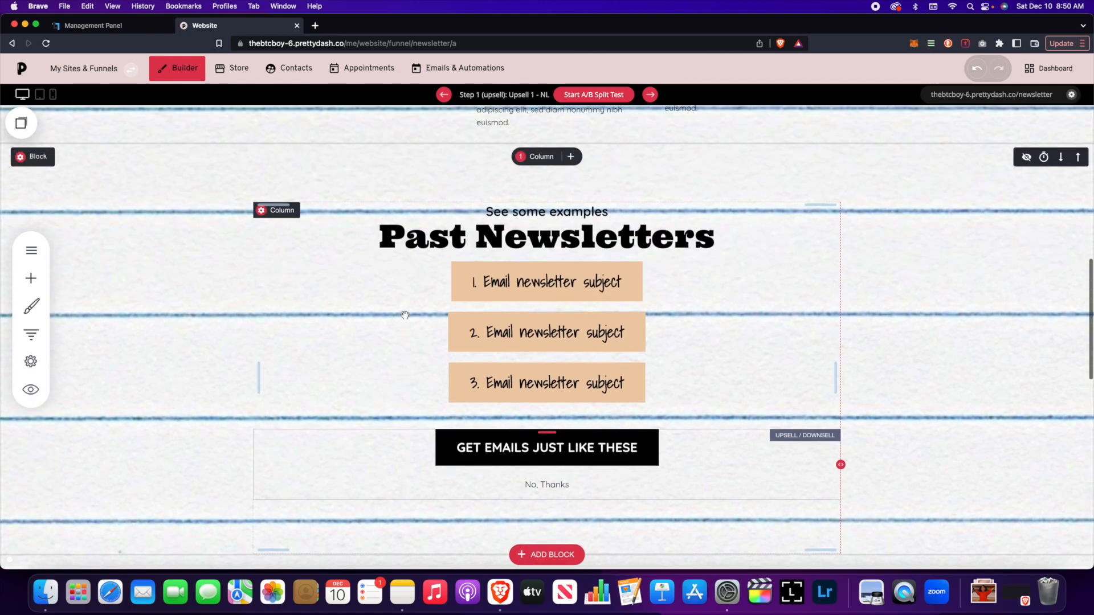
scroll(406, 314, "down", 9)
scroll(407, 313, "up", 5)
scroll(408, 314, "up", 1)
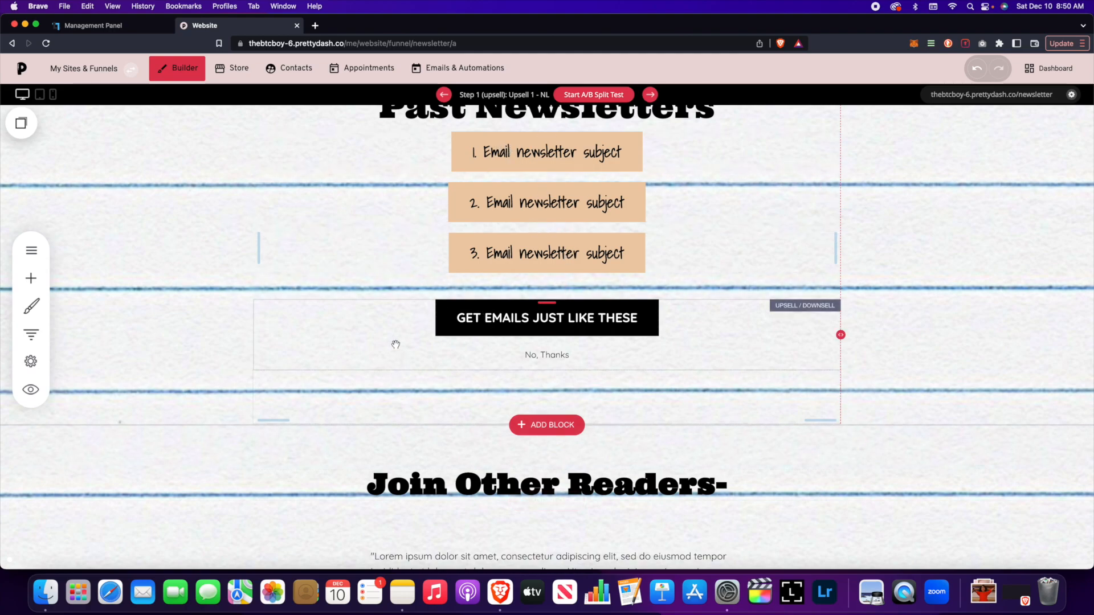
left_click(369, 343)
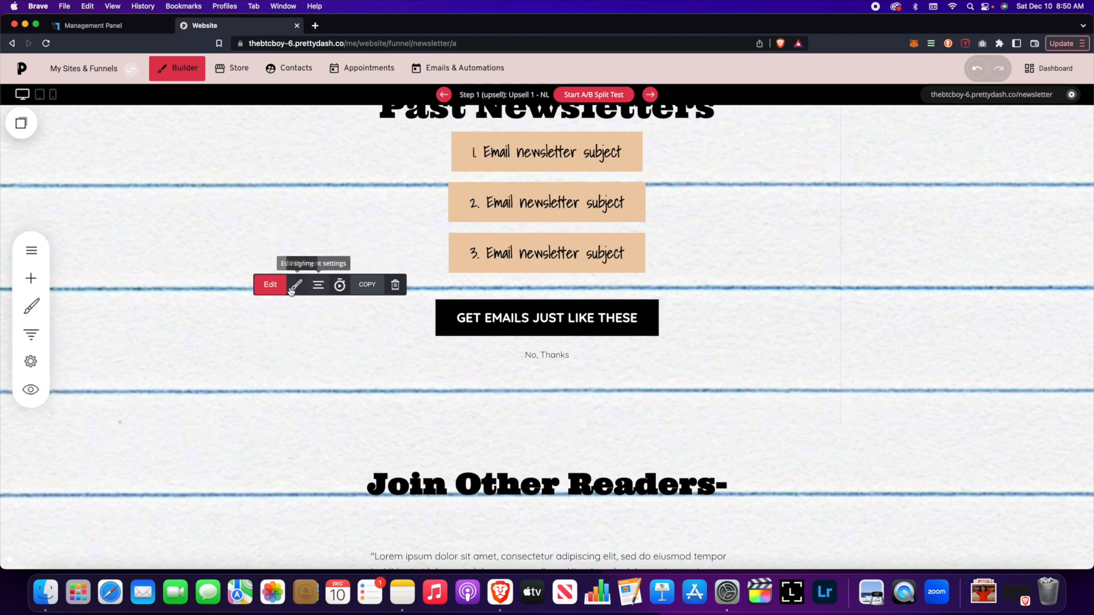
left_click(270, 284)
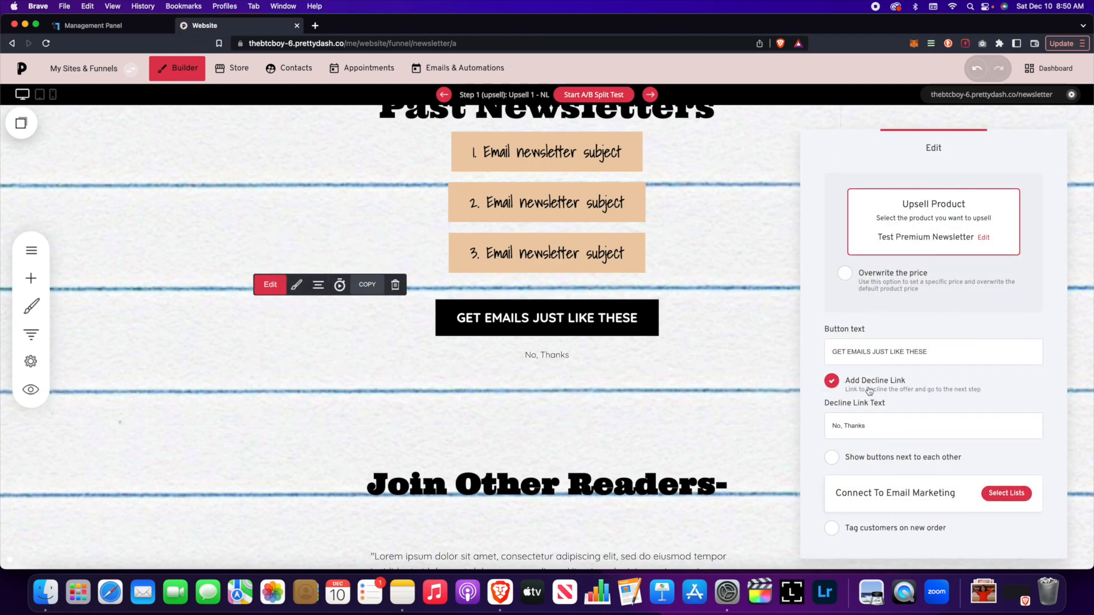
left_click(647, 356)
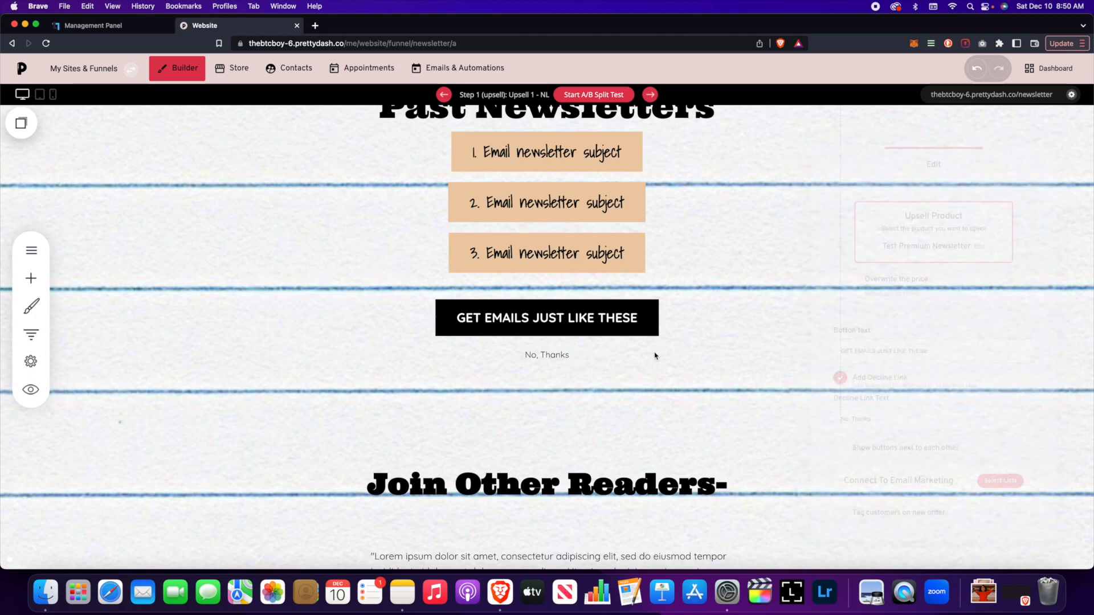
Step: Copy the custom decline link text from the "PUT US IN YOUR INBOX" upsell widget
scroll(647, 357, "up", 15)
left_click(639, 283)
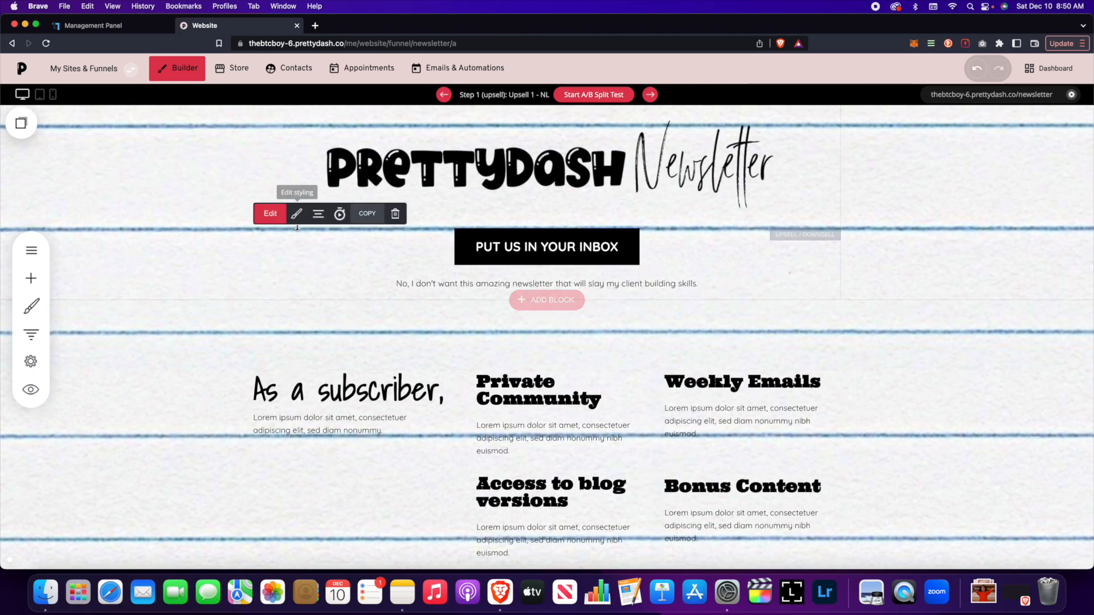
left_click(269, 215)
triple_click(898, 431)
key("super+c")
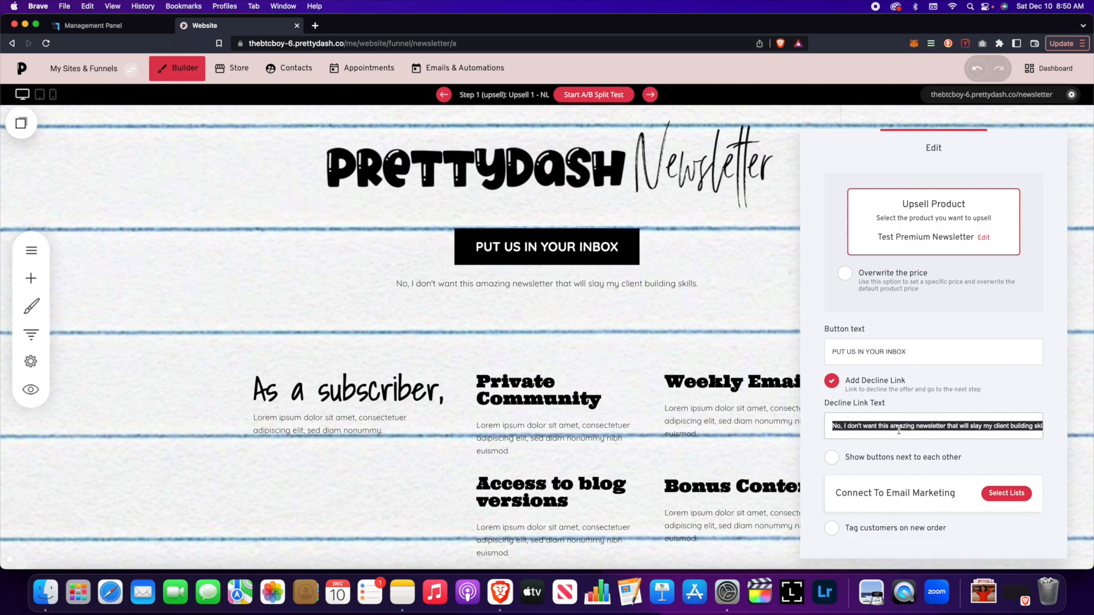
left_click(663, 310)
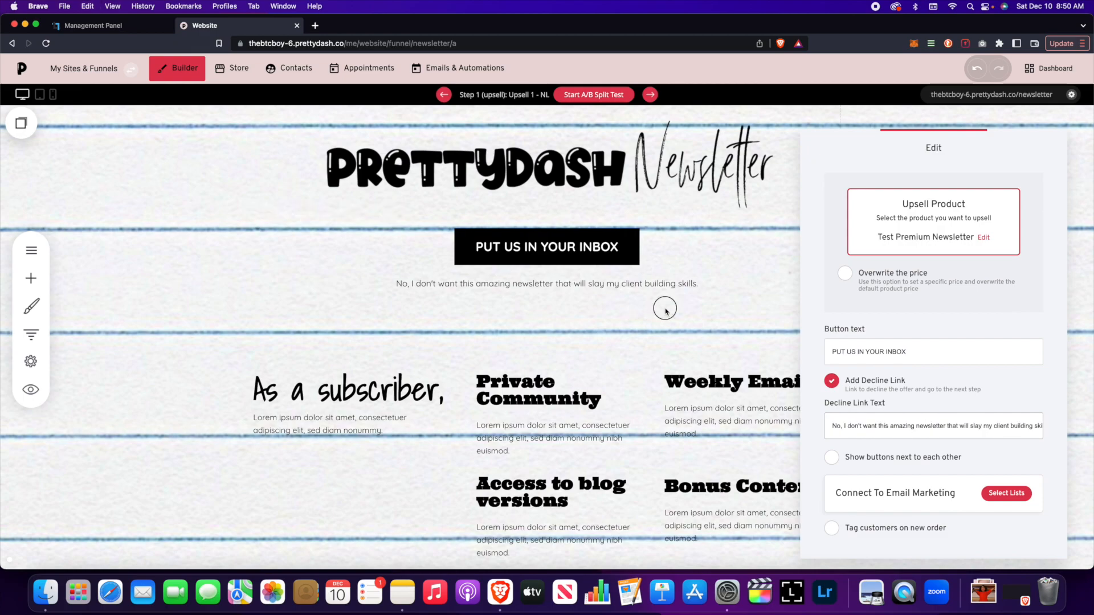
Step: Replace the decline link text of the "GET EMAILS JUST LIKE THESE" widget with the copied decline sentence
scroll(670, 317, "down", 5)
scroll(671, 316, "down", 5)
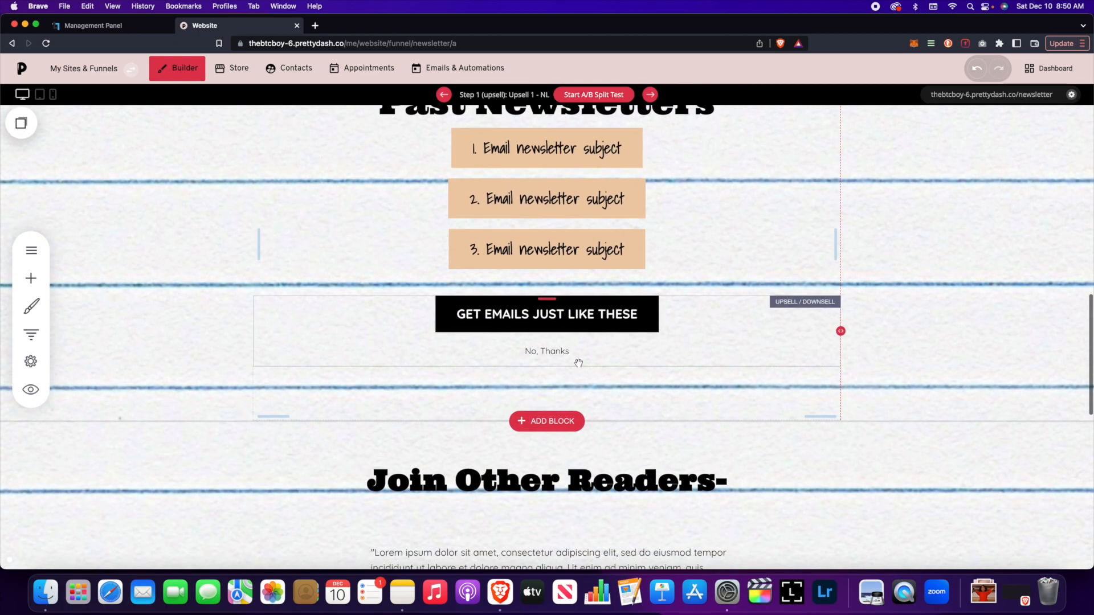
mouse_move(308, 292)
left_click(270, 281)
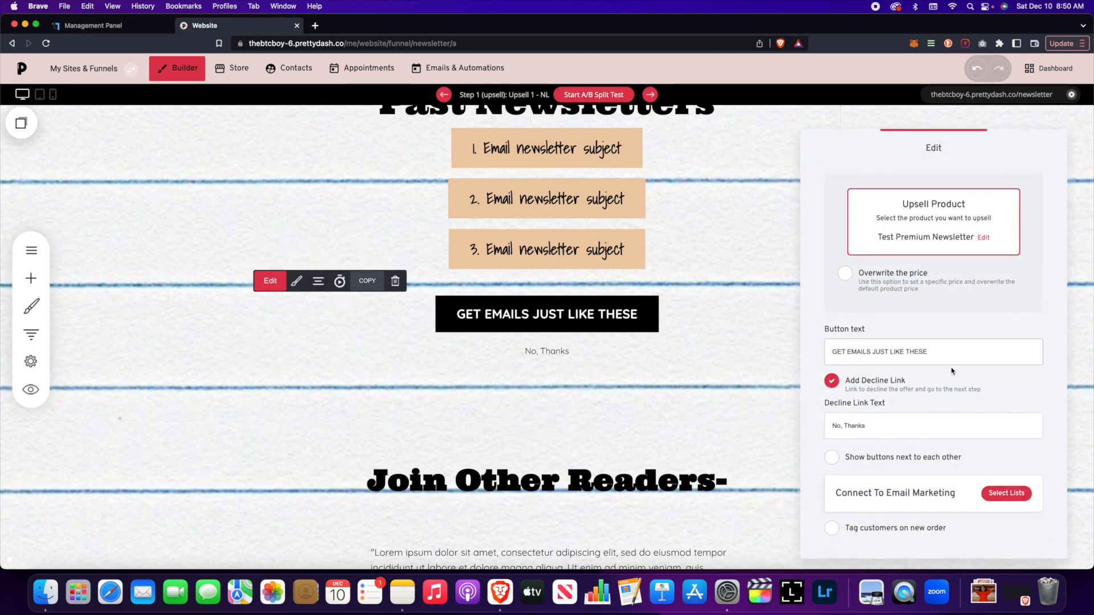
left_click_drag(872, 426, 828, 426)
key("super+v")
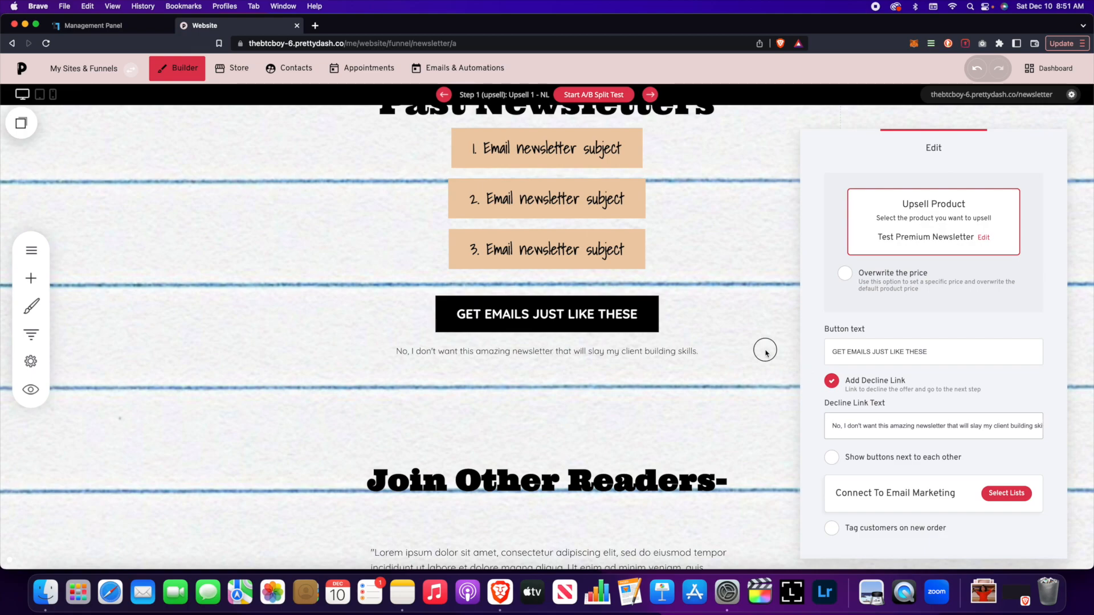
left_click(766, 350)
Step: Look through the "Join Other Readers" testimonials down to the final upsell offer and save the page
scroll(769, 352, "down", 3)
scroll(768, 352, "down", 5)
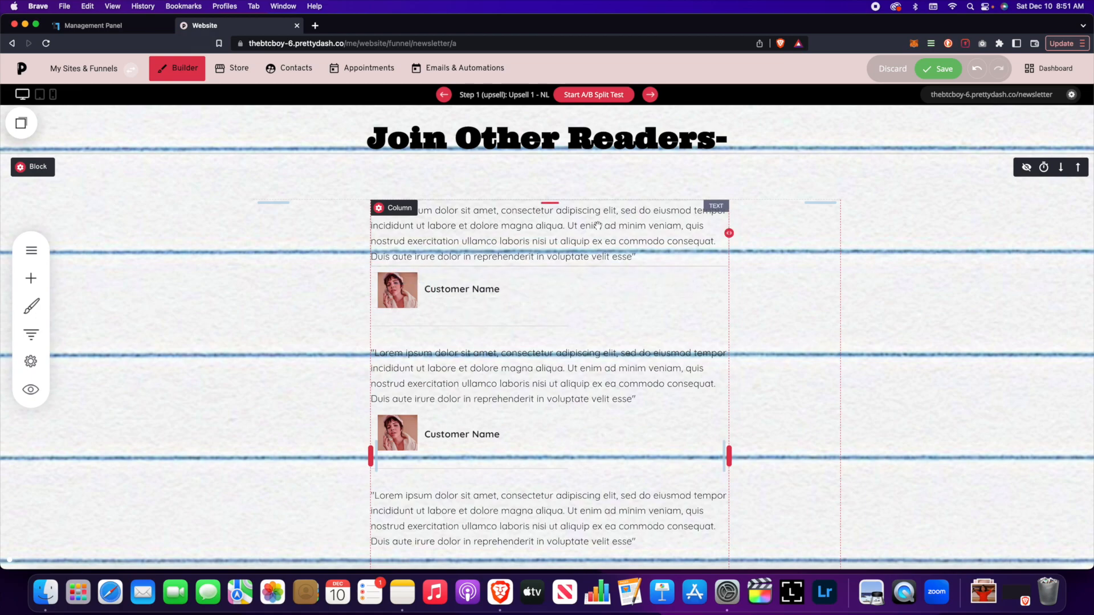
scroll(605, 257, "down", 10)
scroll(605, 258, "down", 10)
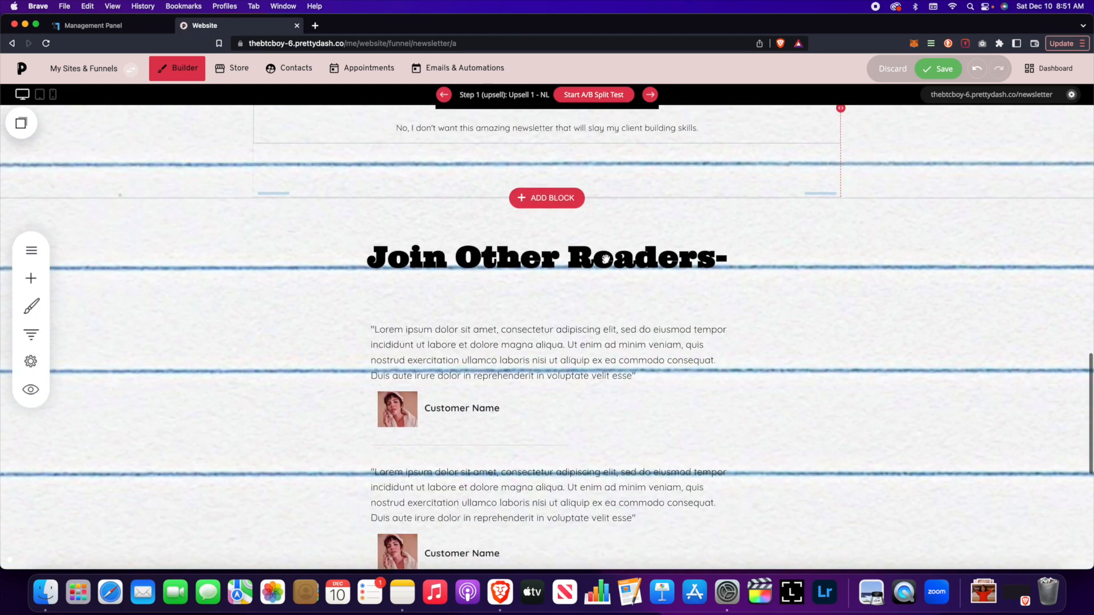
scroll(605, 258, "up", 3)
scroll(613, 279, "down", 8)
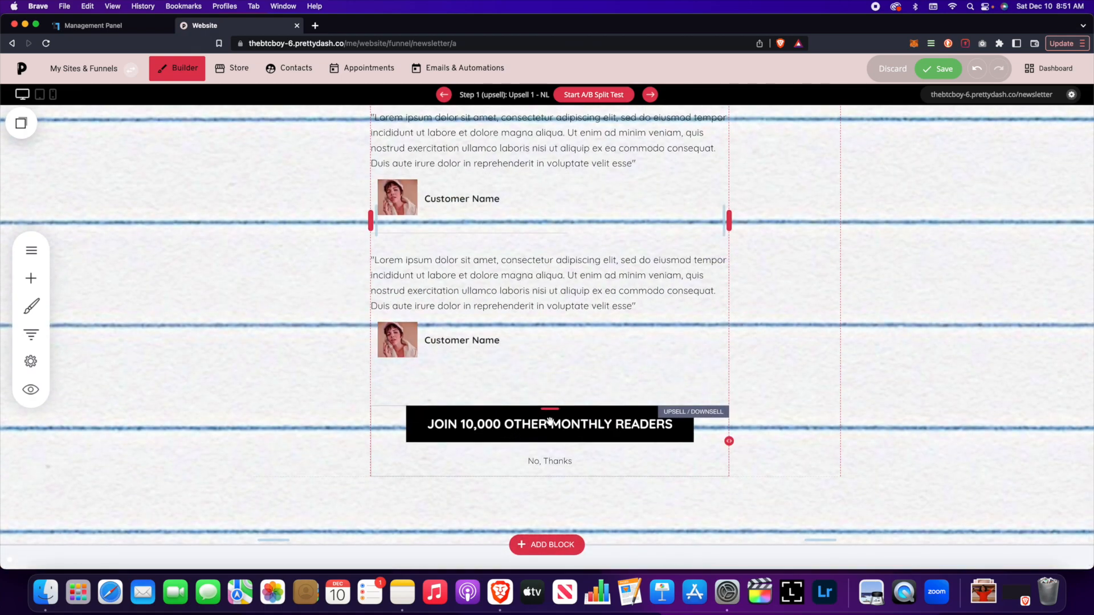
left_click(921, 74)
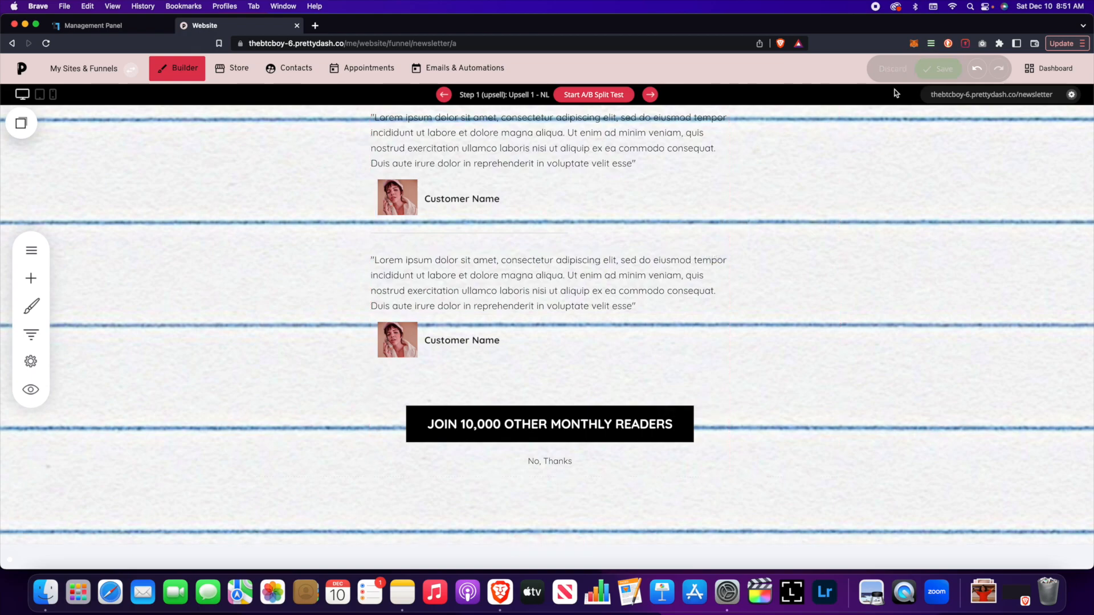
Step: Open the Thank You step of the Ebook funnel to view its content
scroll(344, 326, "up", 15)
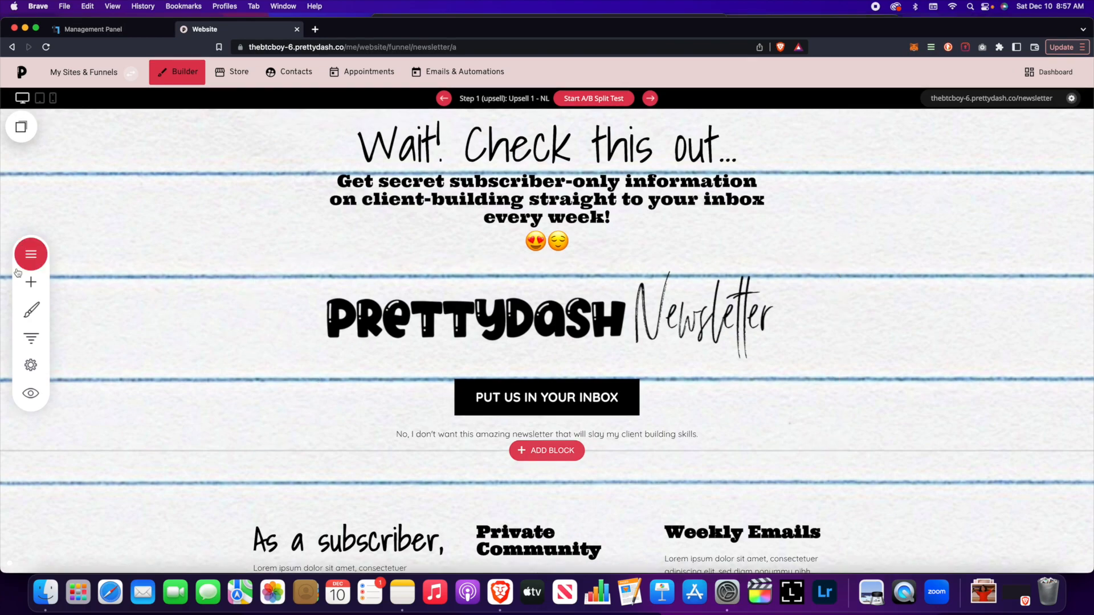
left_click(31, 336)
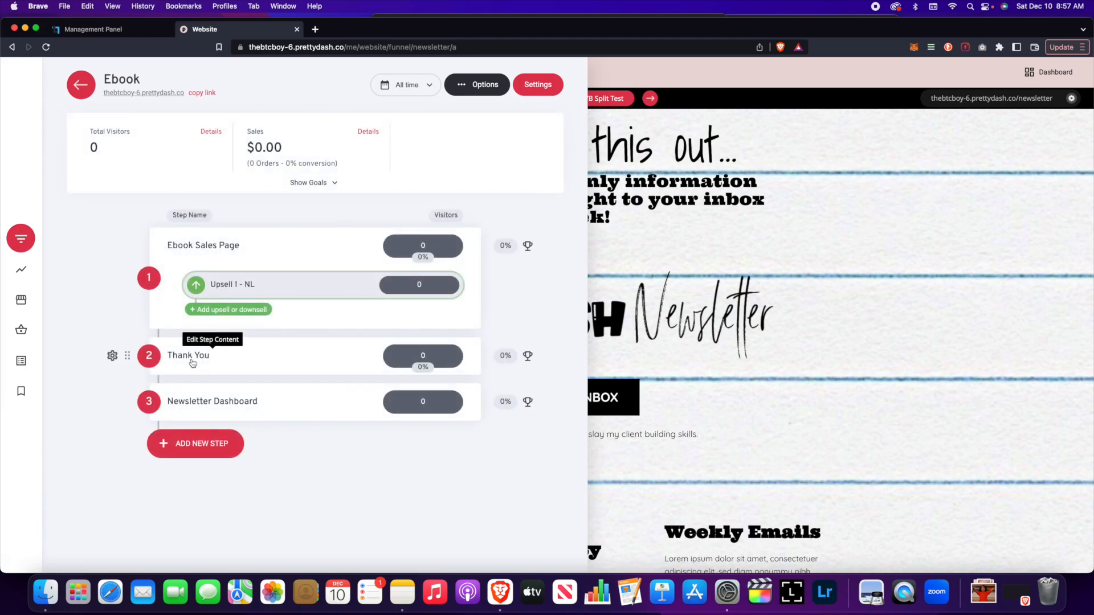
left_click(181, 358)
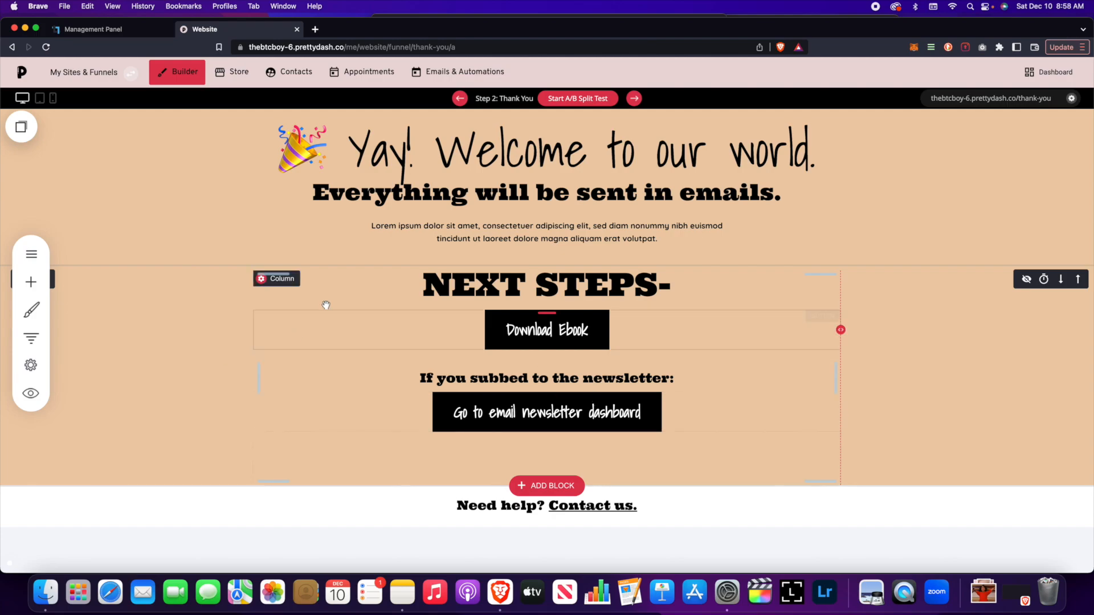
Step: Review the member groups under Contacts and the member group assigned to the Test Premium Newsletter store product
left_click(301, 73)
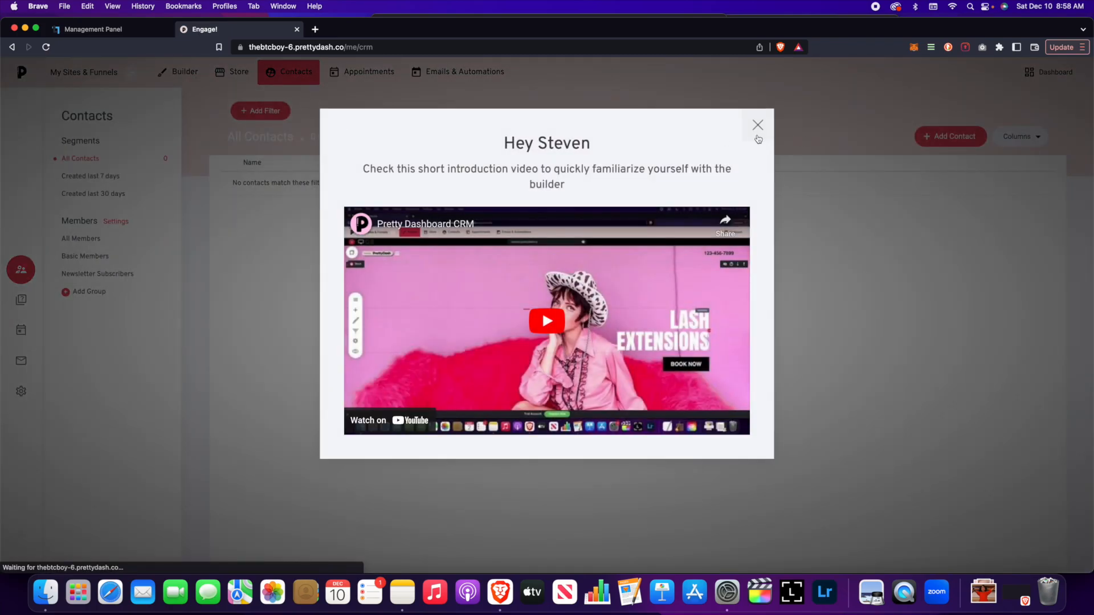
left_click(757, 125)
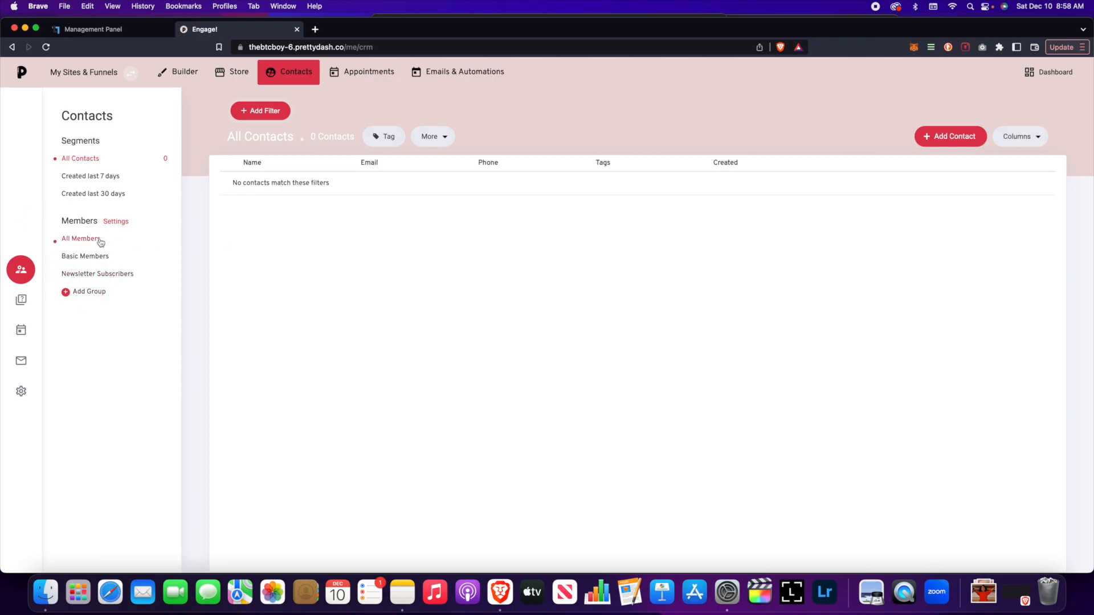
left_click(235, 73)
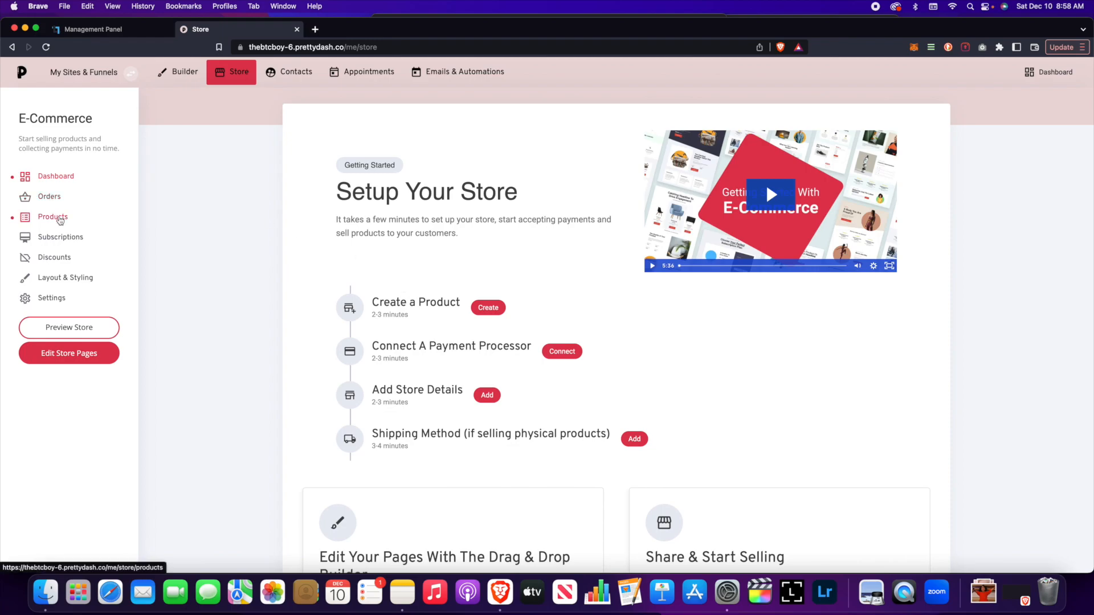
left_click(54, 216)
left_click(465, 248)
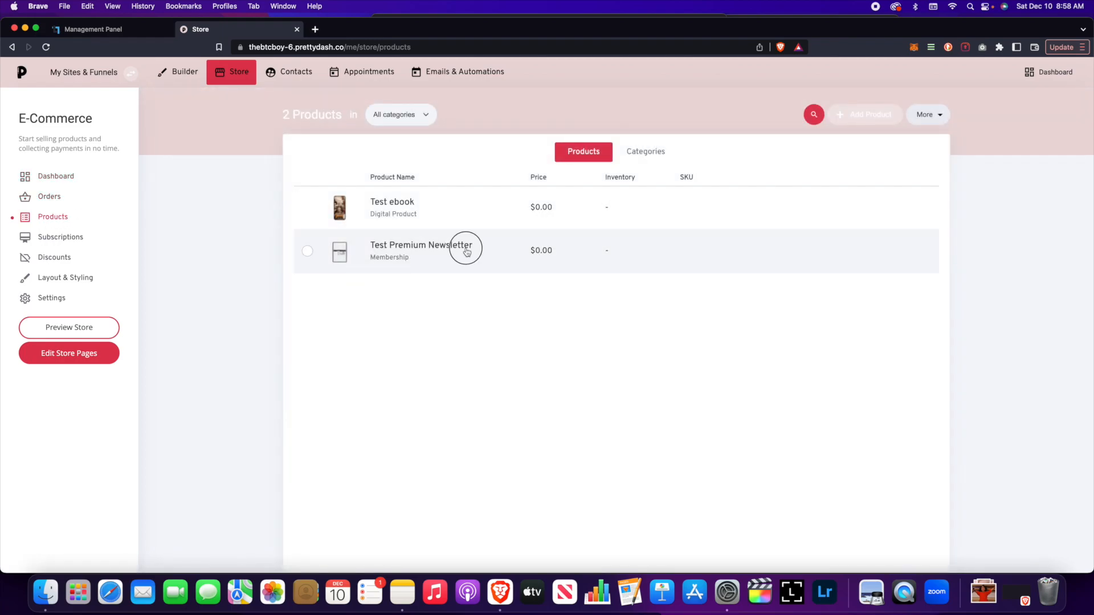
scroll(426, 287, "down", 5)
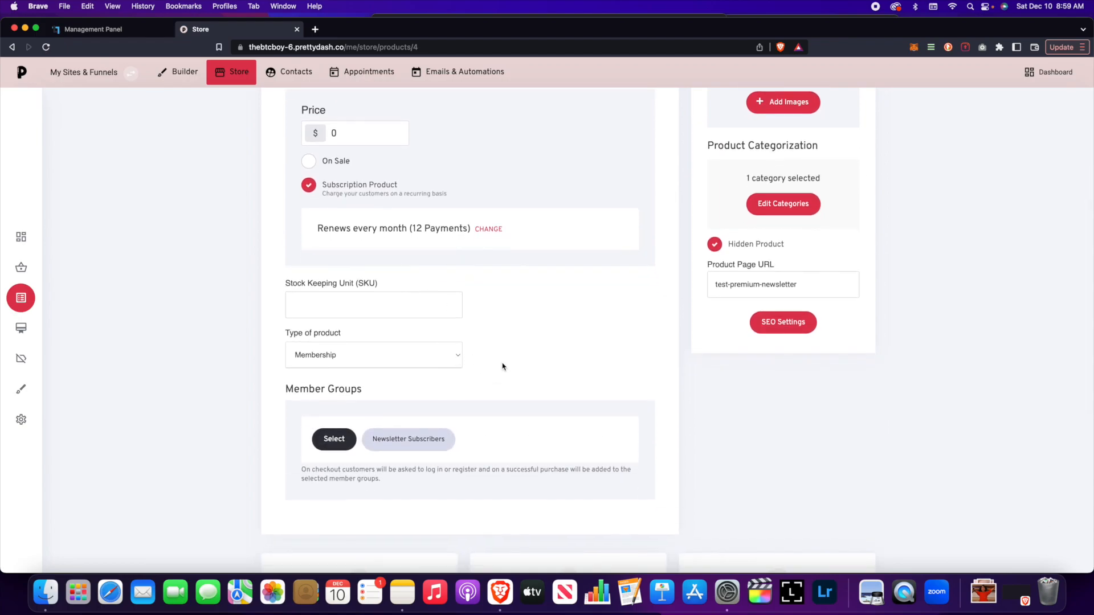
scroll(502, 366, "down", 2)
left_click(334, 363)
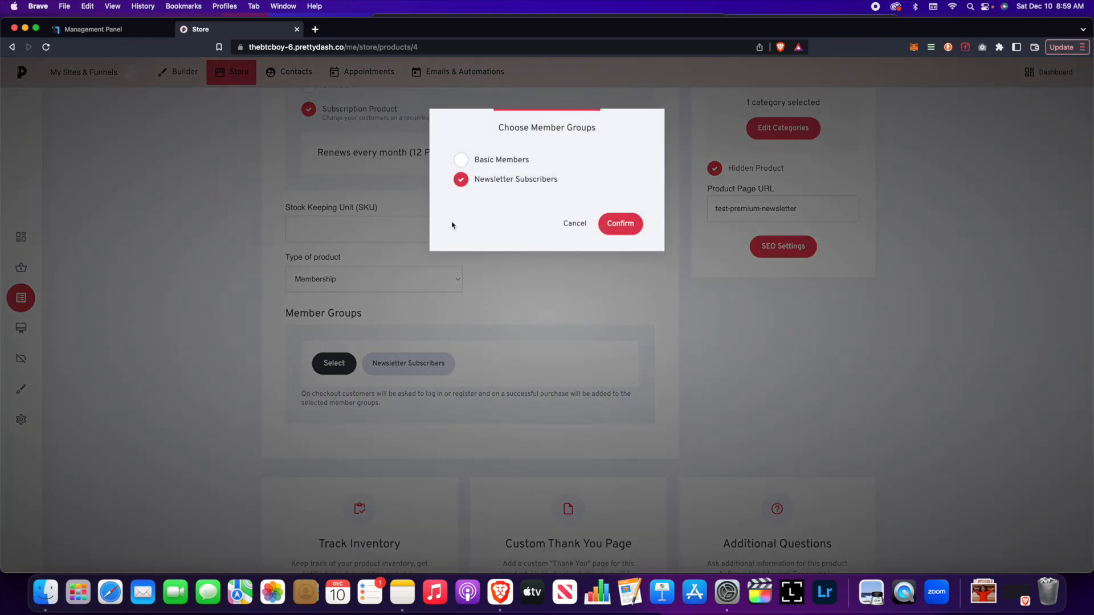
left_click(575, 223)
scroll(576, 356, "up", 6)
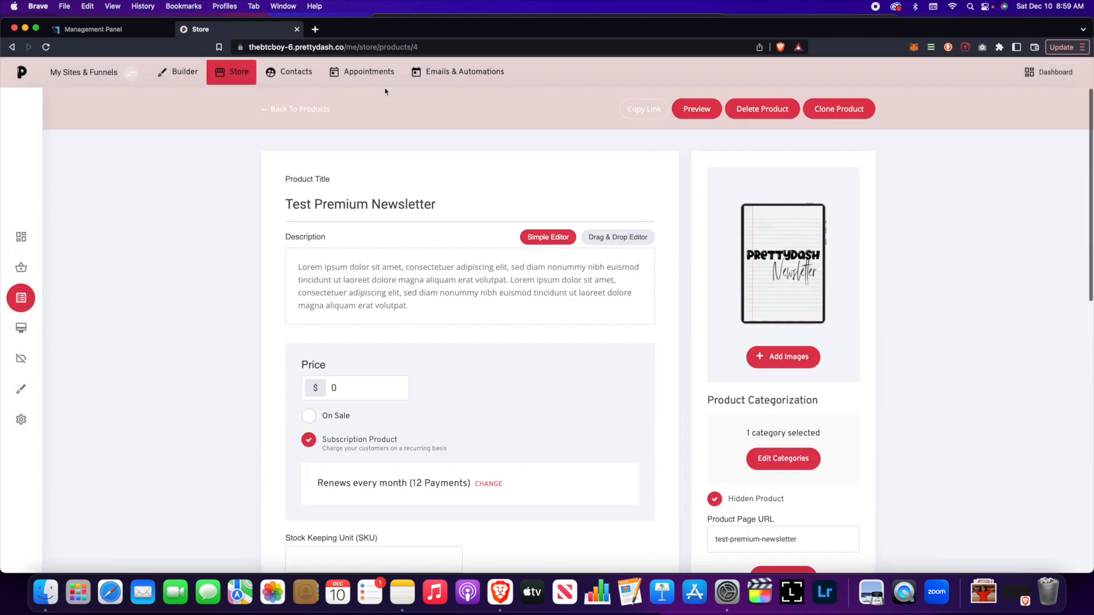
Step: Return to the site builder and reopen the funnel's Thank You page
left_click(191, 75)
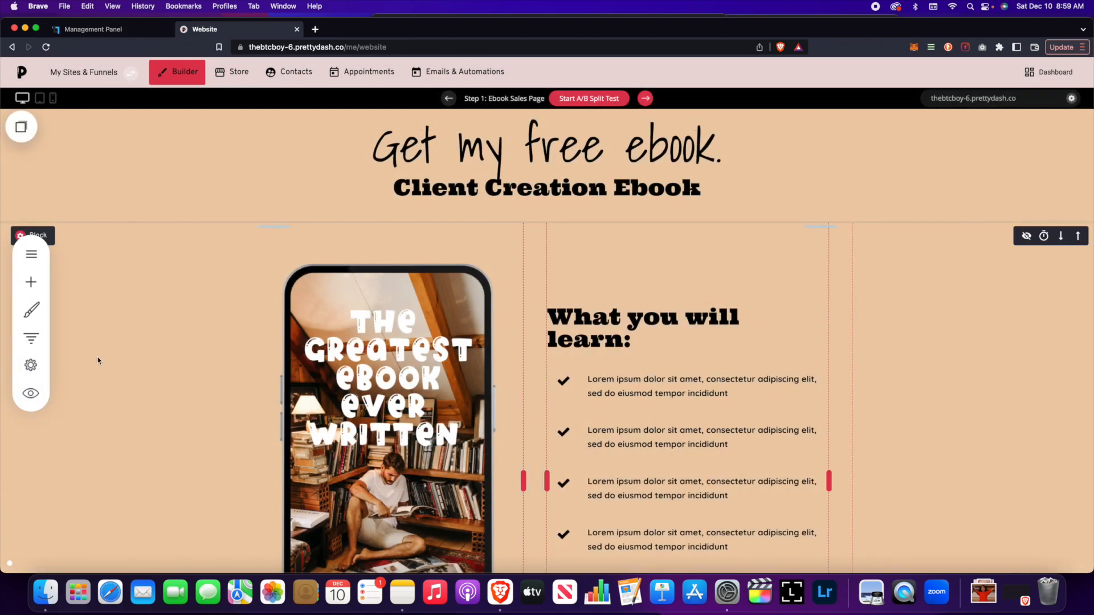
left_click(31, 337)
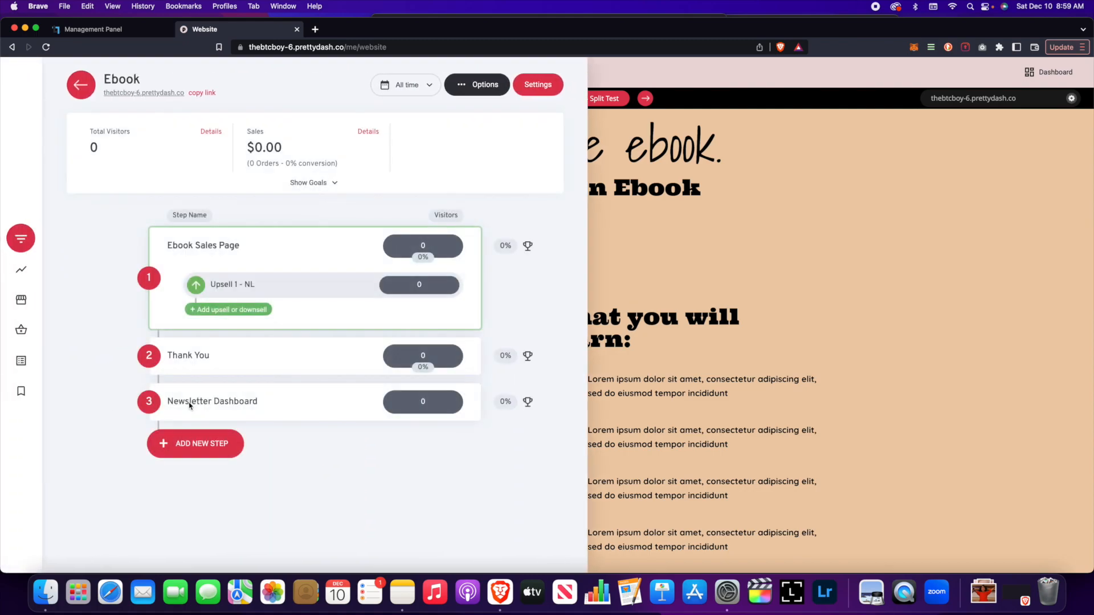
left_click(188, 366)
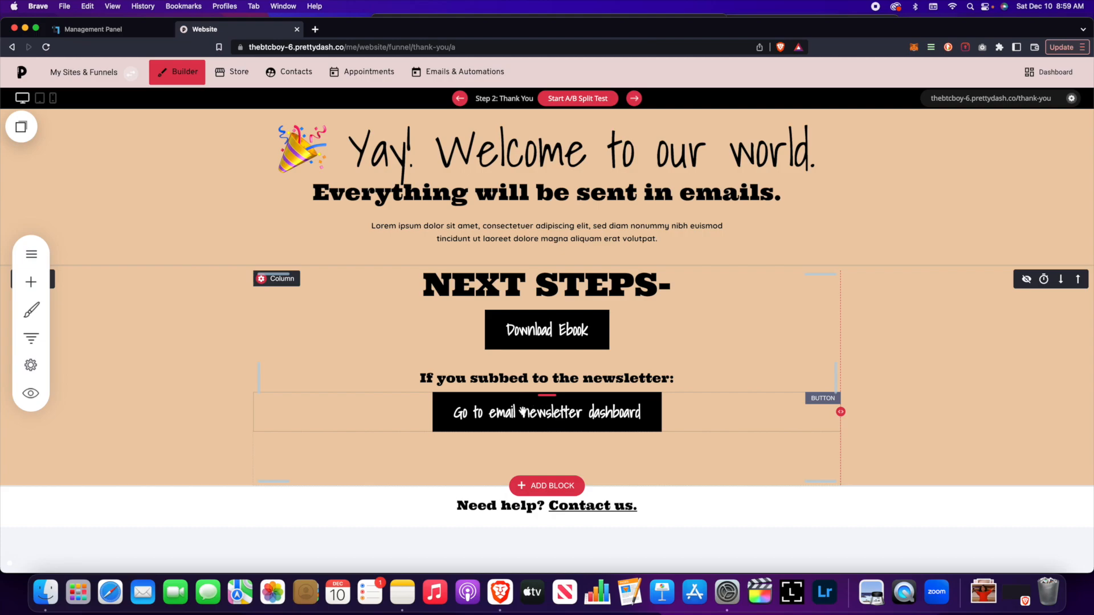
Step: Set the Newsletter Dashboard page access to Members Only for the Newsletter Subscribers group and save the page settings
left_click(34, 335)
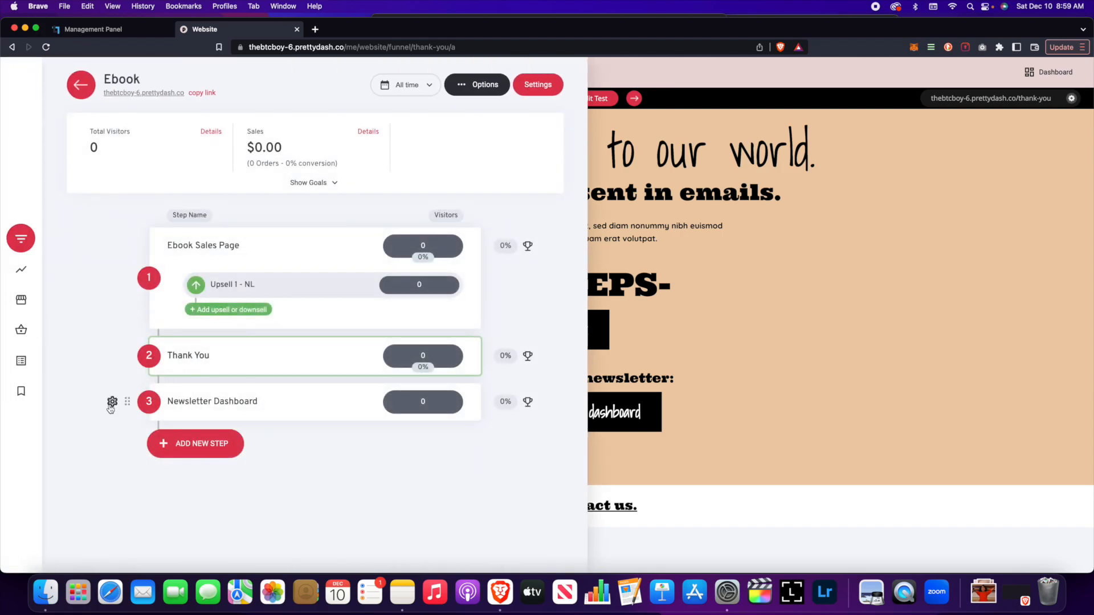
left_click(112, 402)
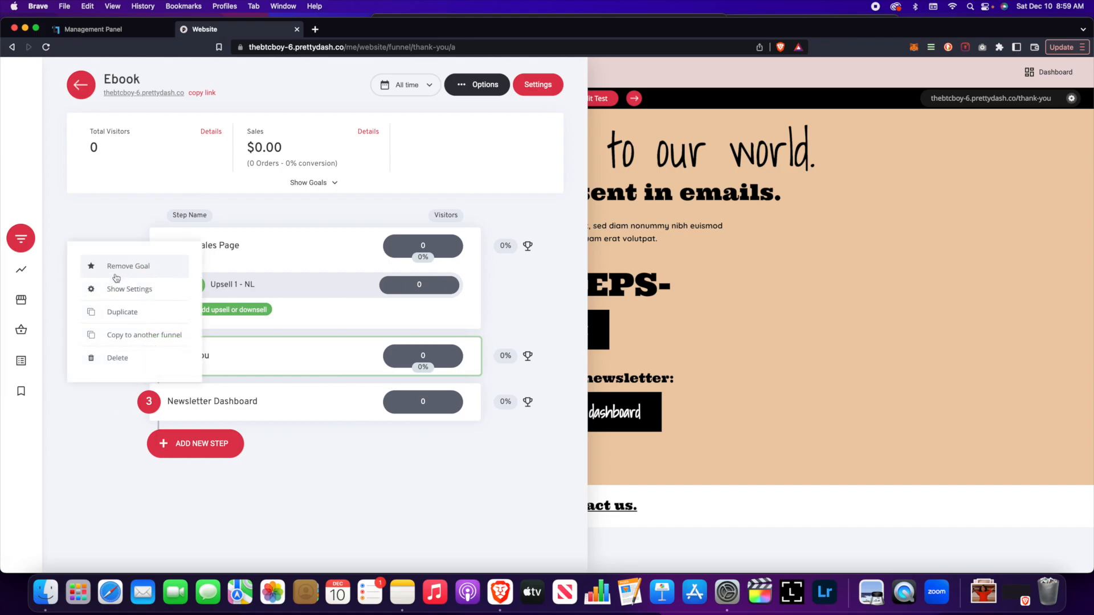
left_click(90, 285)
left_click_drag(571, 118, 801, 120)
left_click(723, 312)
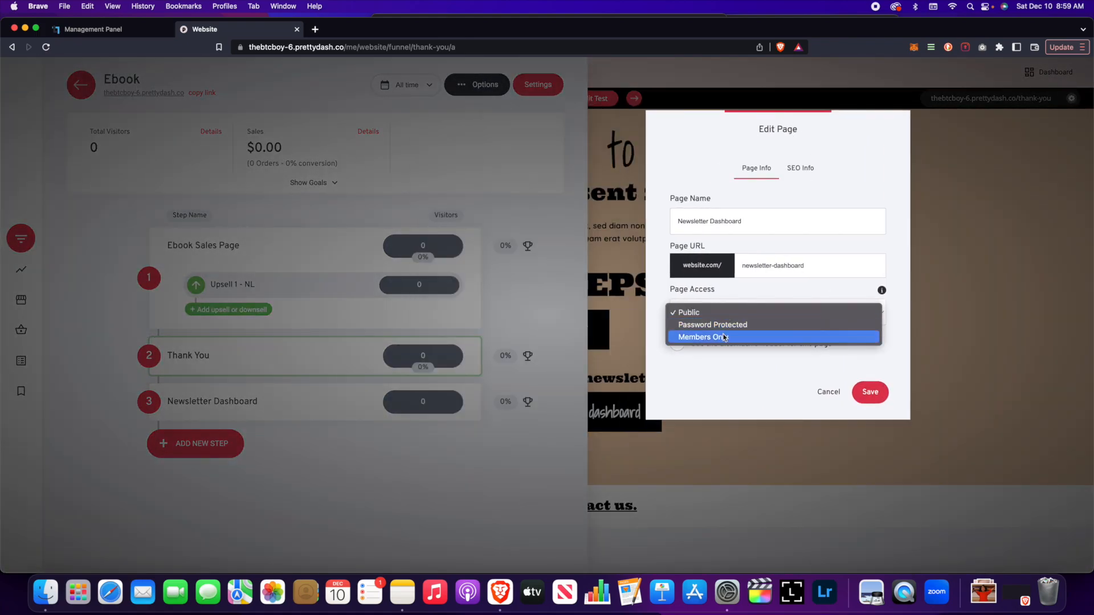
left_click(723, 337)
left_click(713, 342)
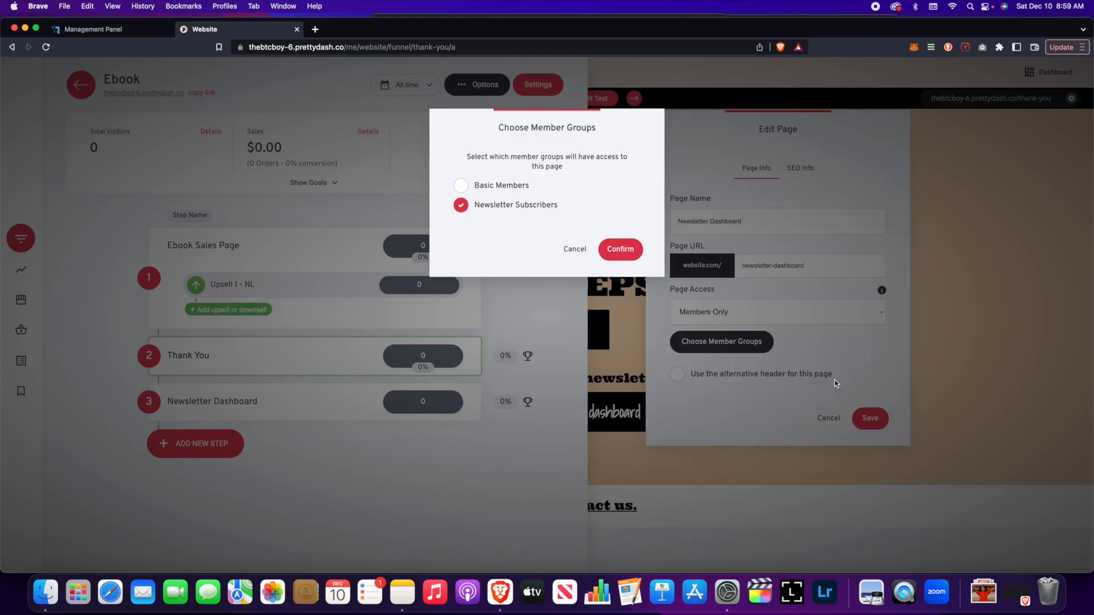
left_click(618, 249)
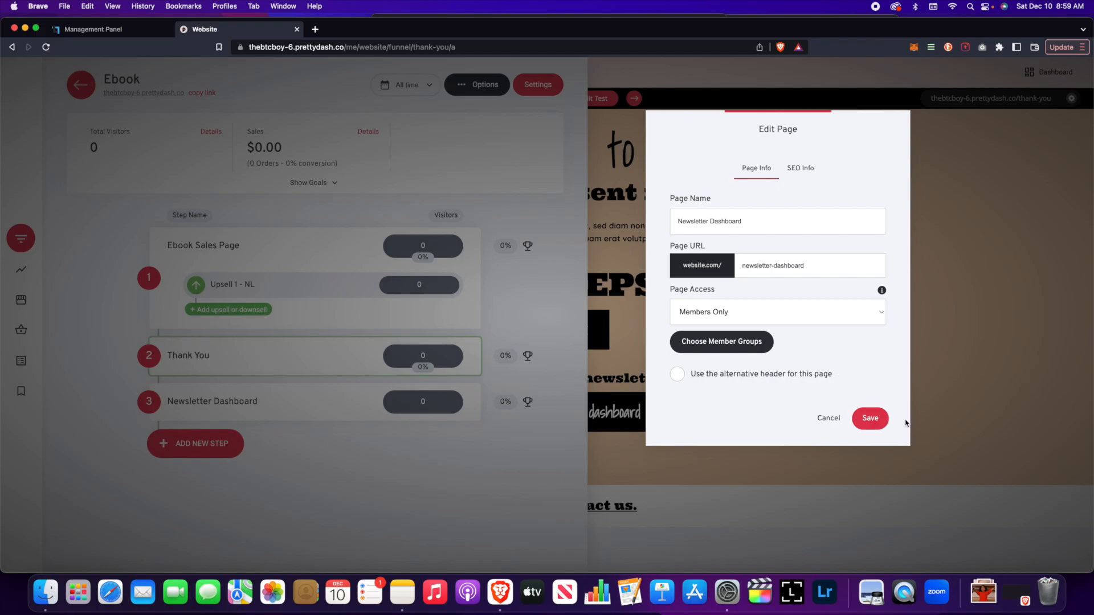
left_click(870, 420)
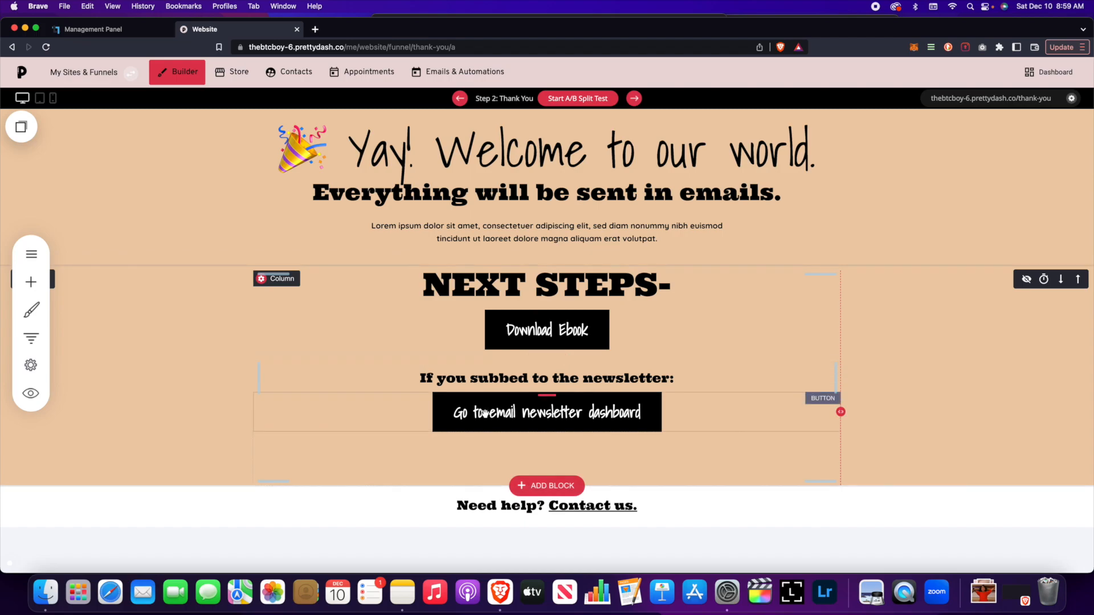
Step: Check which file the Download Ebook button on the Thank You page links to, leaving the link as it is
left_click(31, 338)
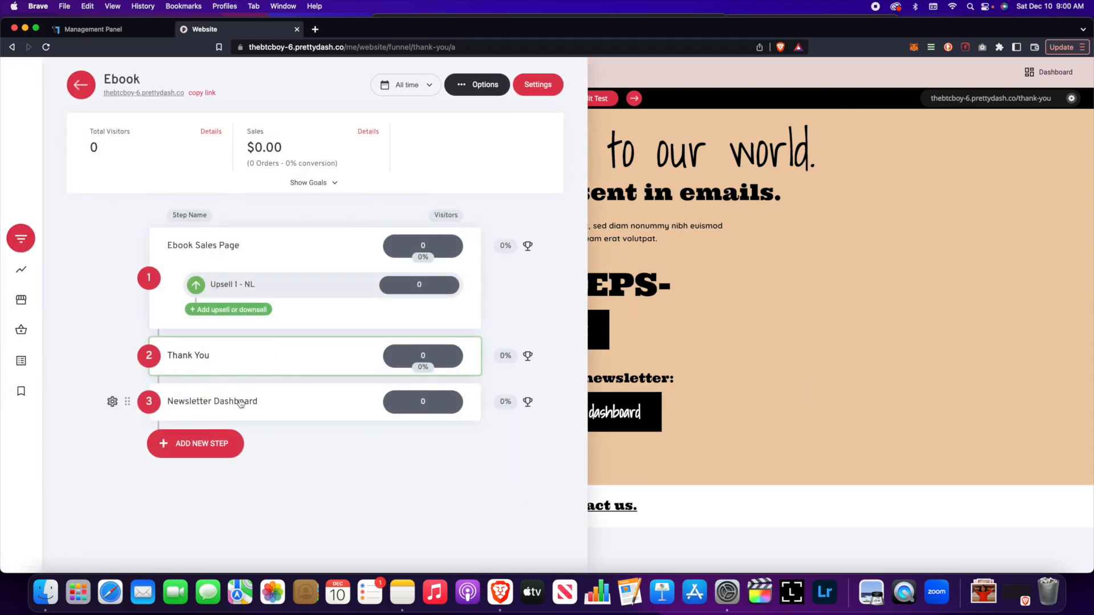
left_click(188, 355)
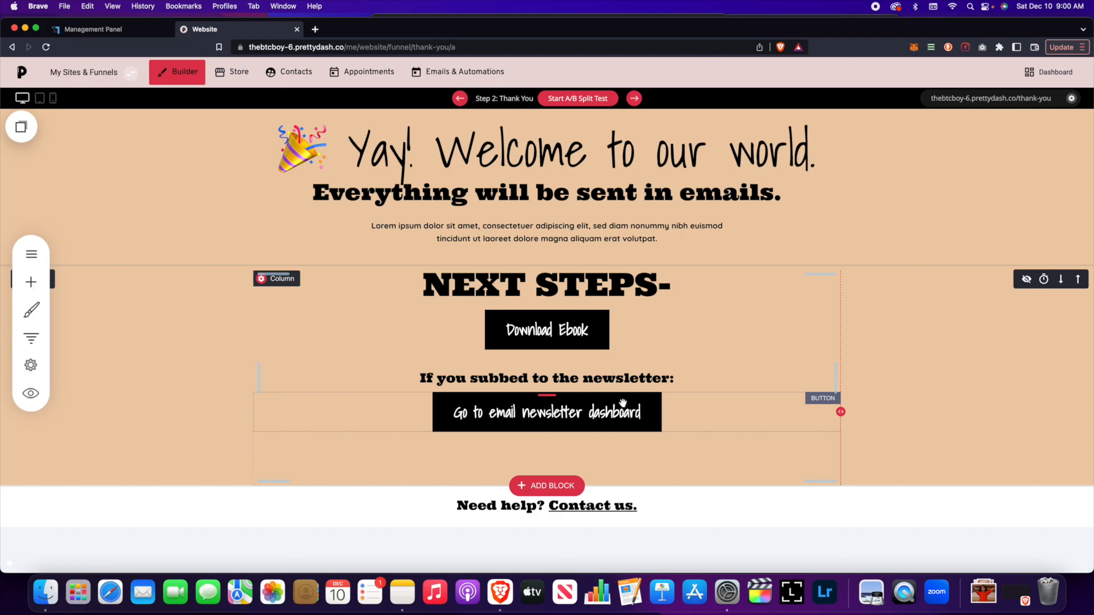
left_click(571, 326)
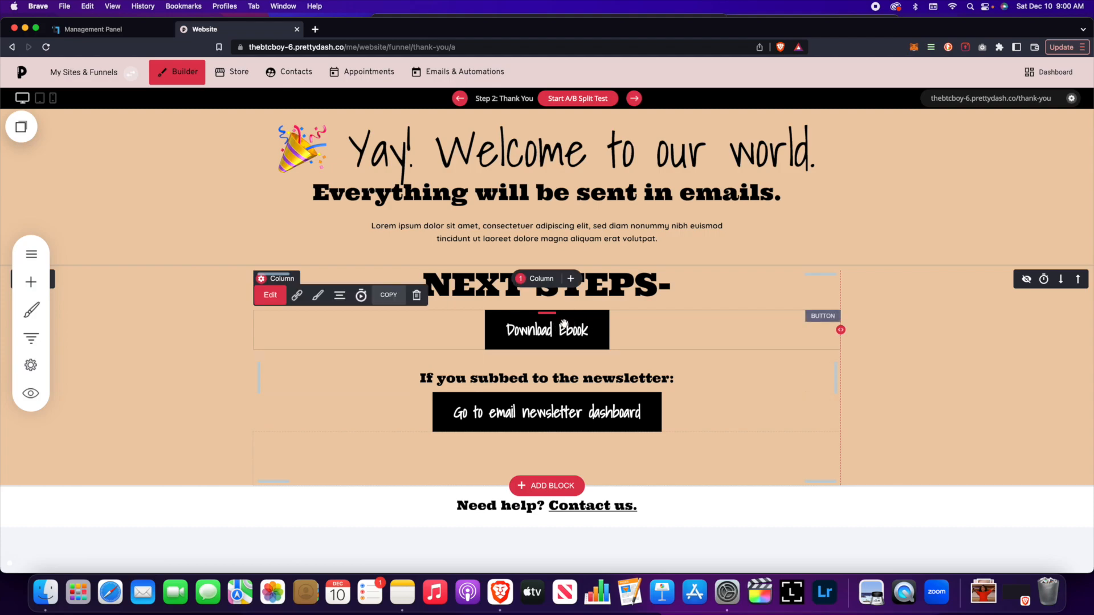
left_click(296, 295)
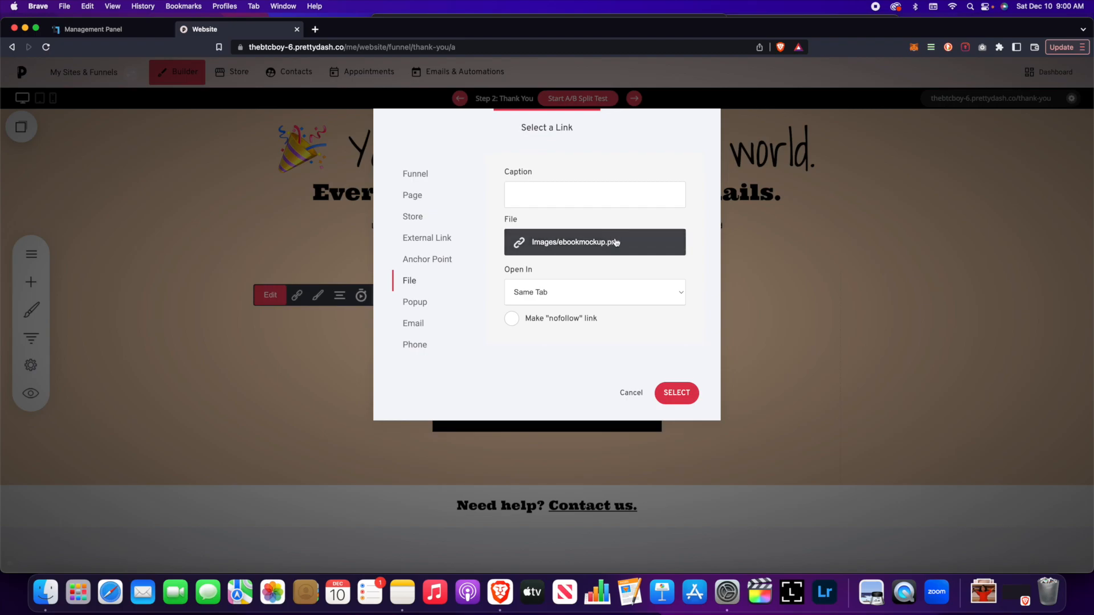
left_click(630, 393)
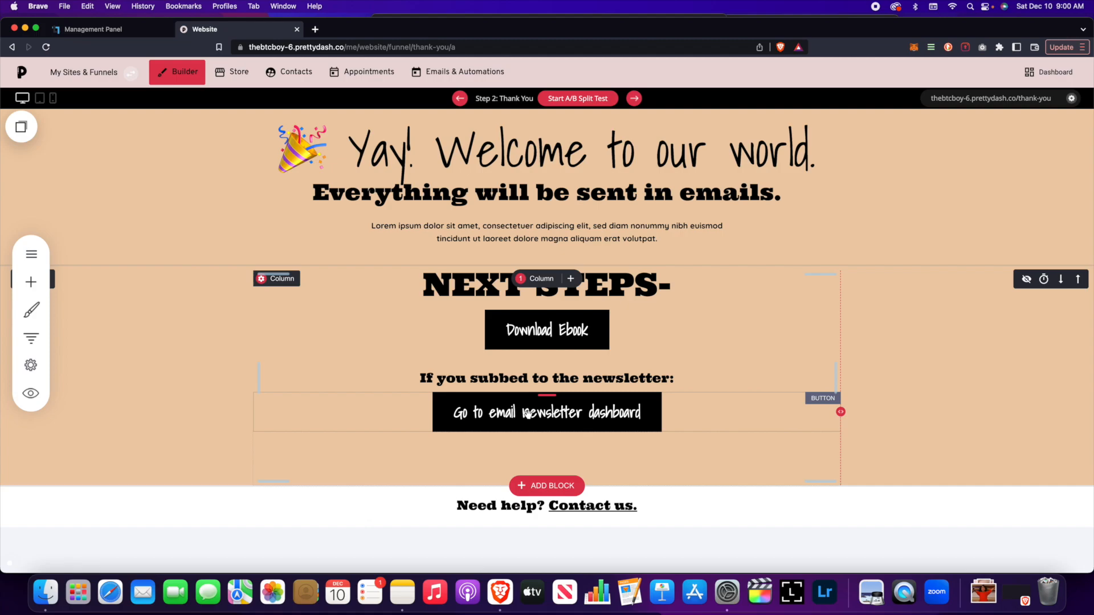
Step: Open the Newsletter Dashboard step from the funnel and look over its welcome heading, announcements and buttons
left_click(30, 339)
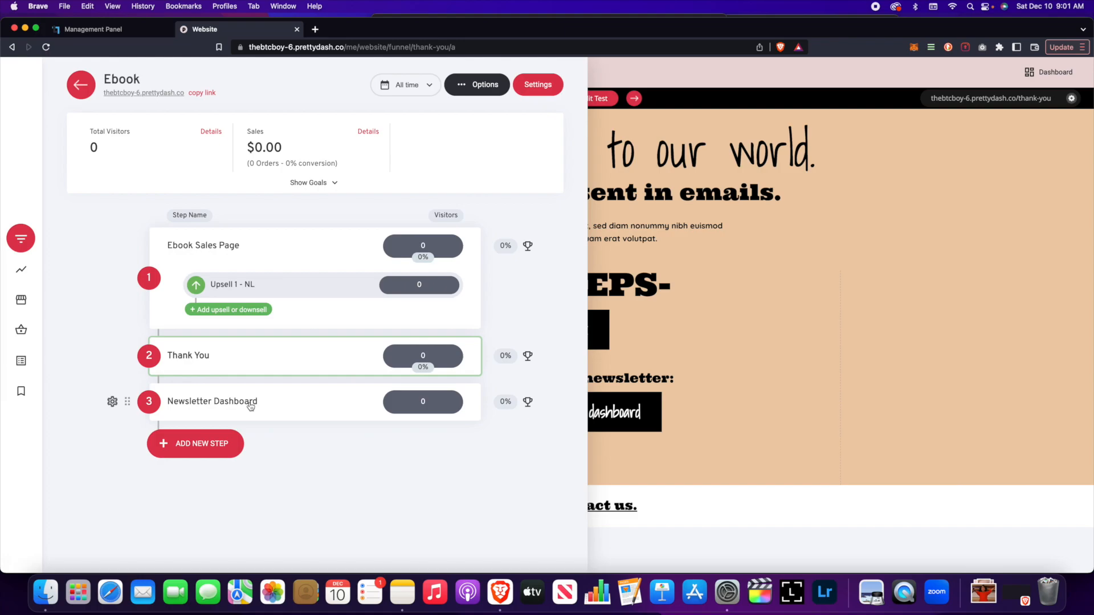
left_click(693, 336)
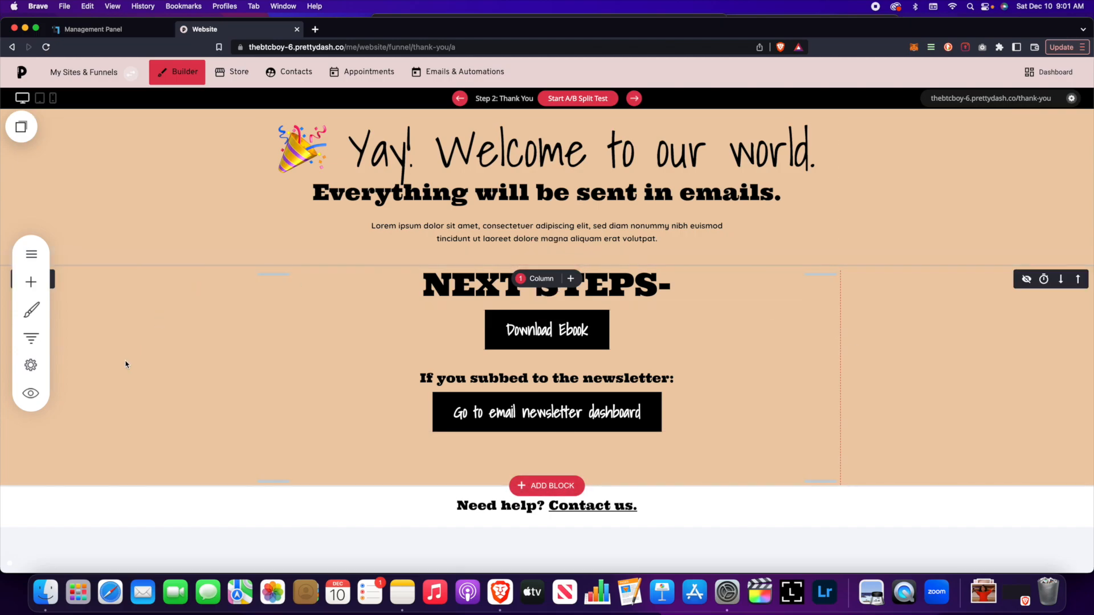
left_click(31, 338)
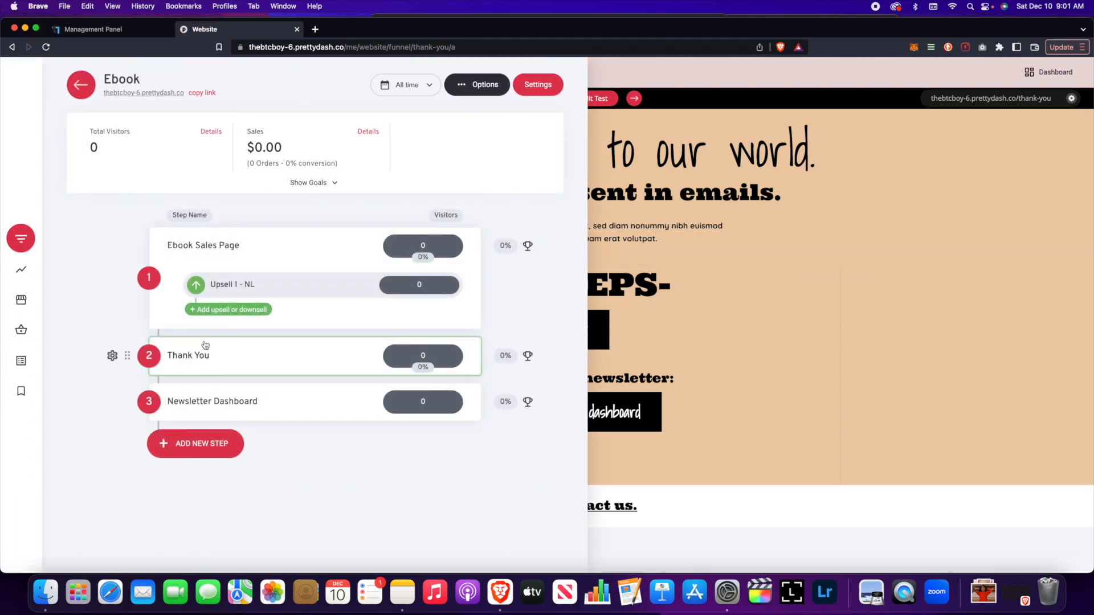
left_click(224, 404)
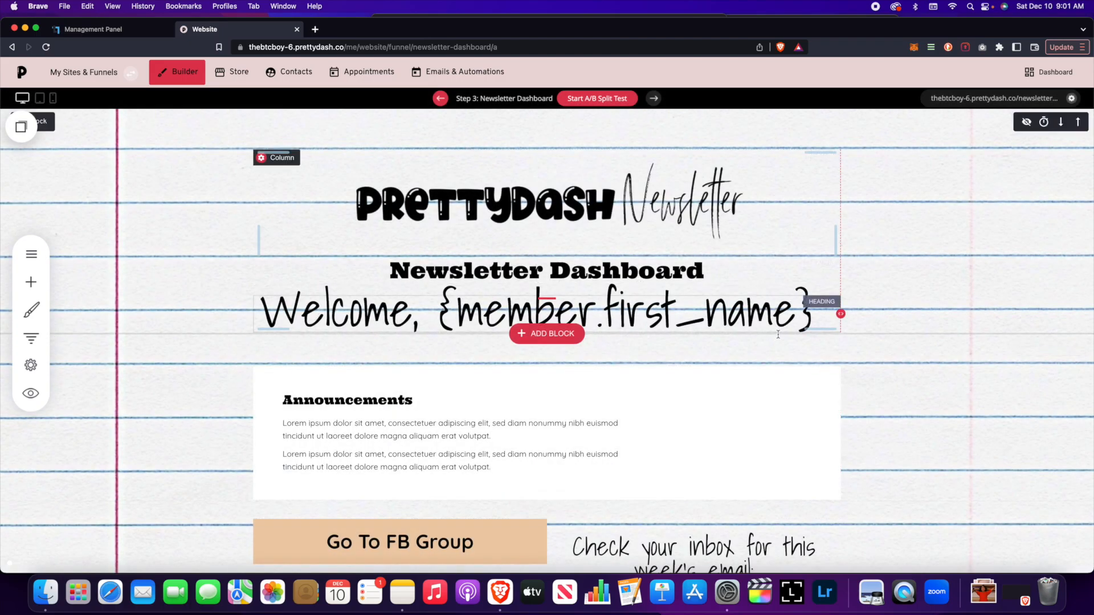
scroll(948, 324, "down", 3)
scroll(917, 326, "up", 2)
scroll(909, 326, "up", 1)
scroll(327, 251, "down", 2)
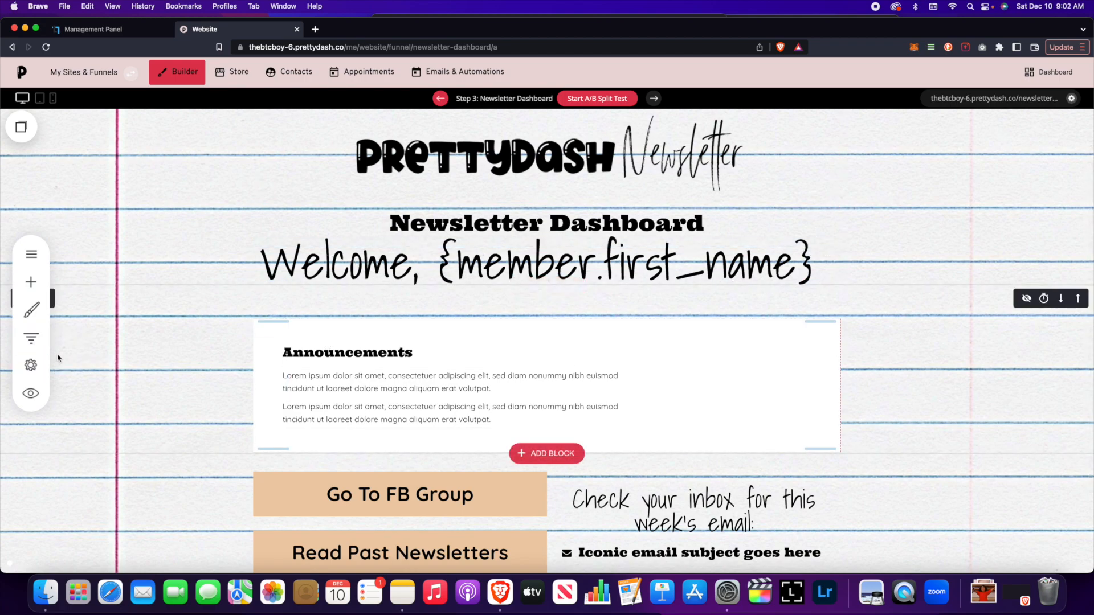
Step: Check the available personalization tags in the funnel settings, including the member's first name tag
left_click(30, 367)
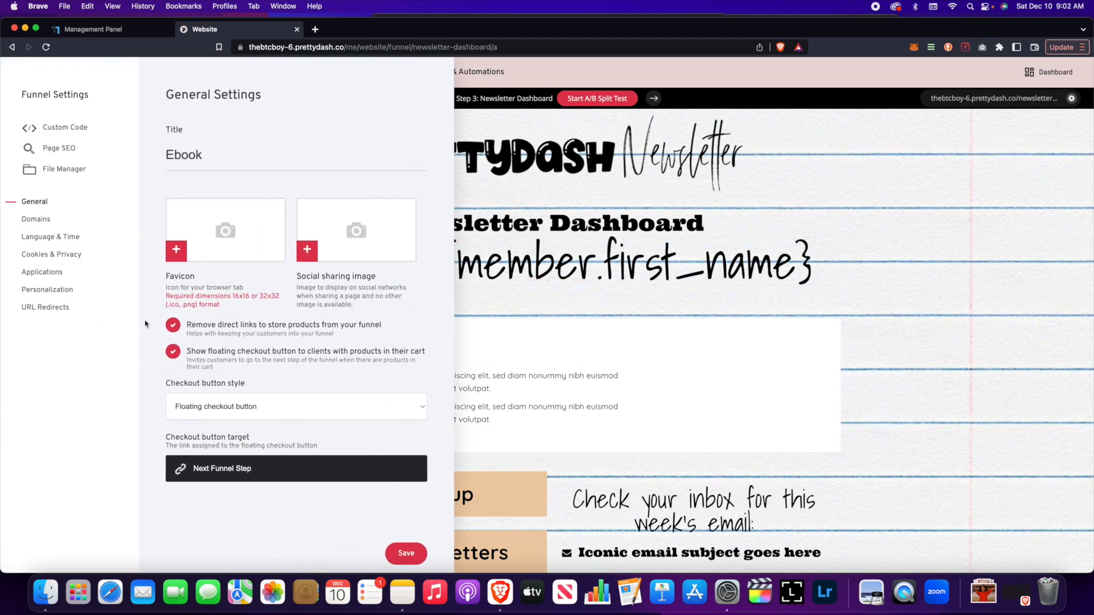
left_click(67, 290)
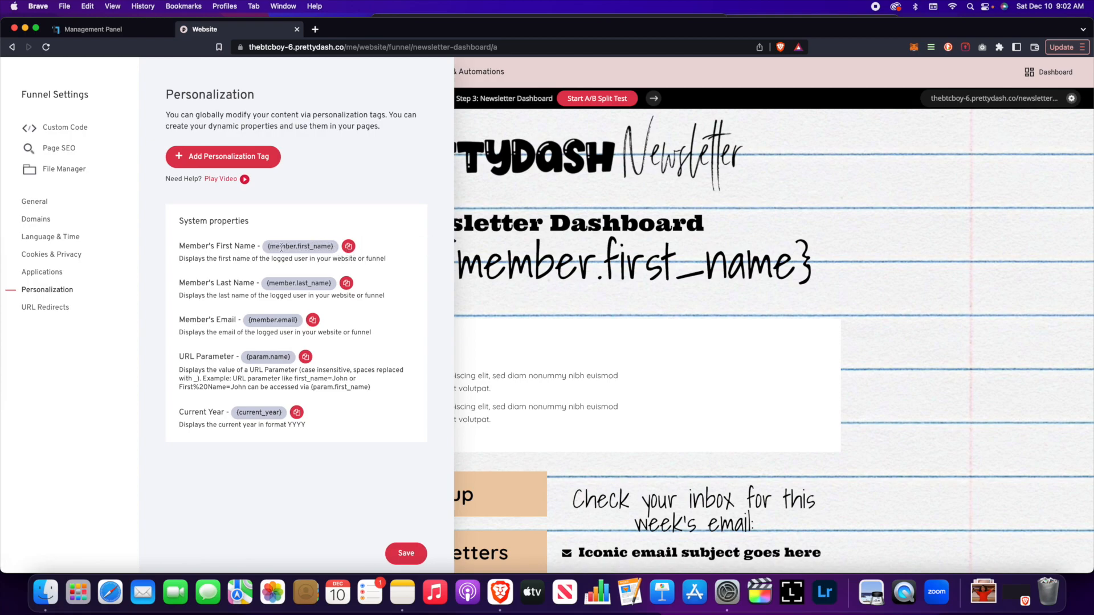
left_click(483, 257)
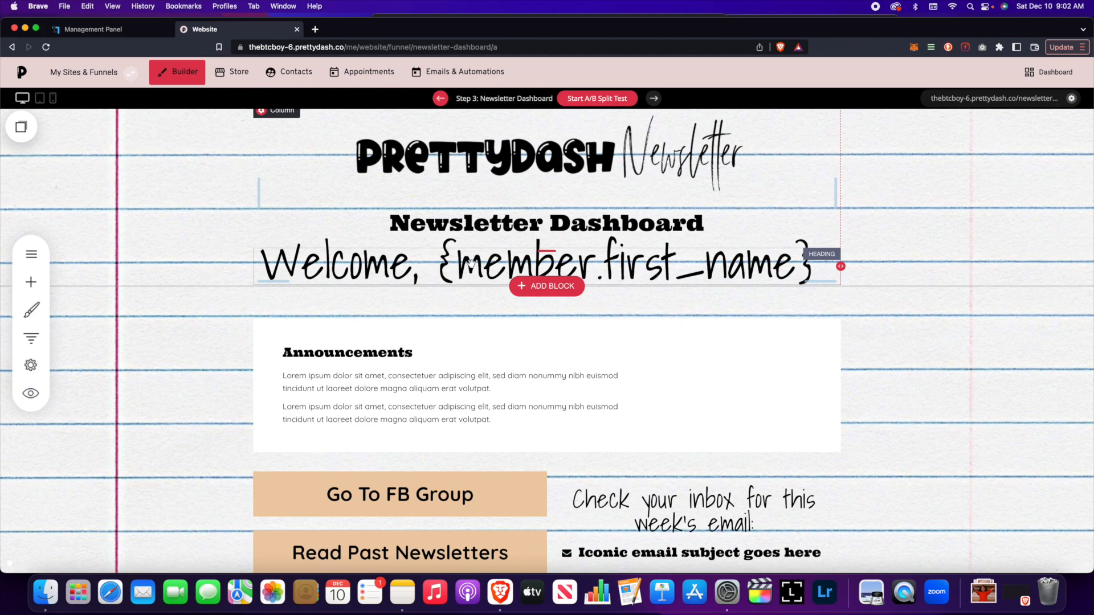
Step: Look through the Newsletter Dashboard page from the welcome heading down to the contact footer
scroll(471, 262, "down", 3)
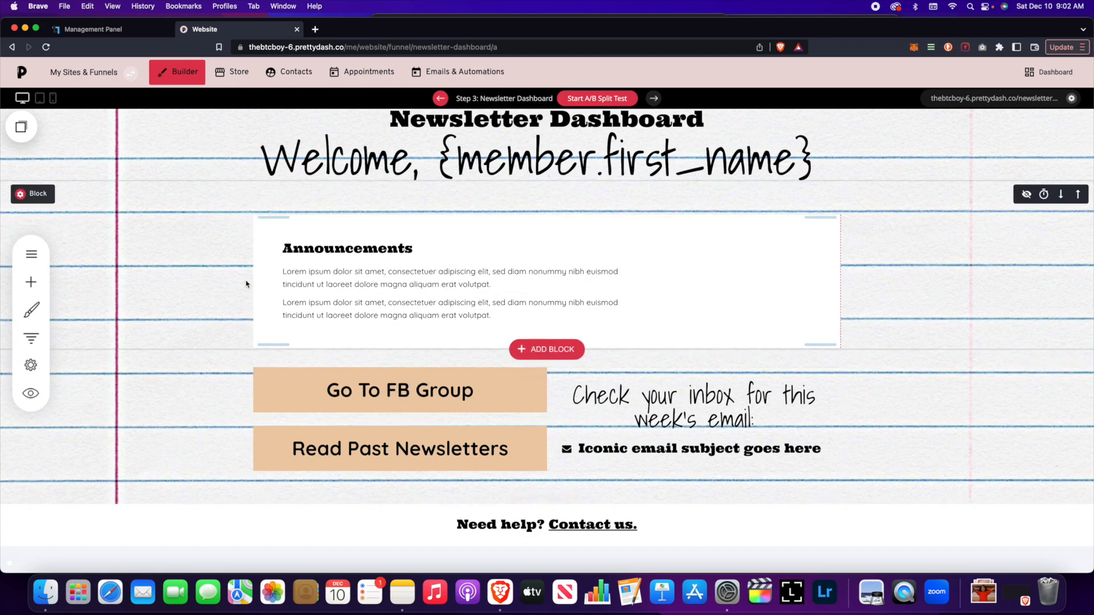
scroll(224, 313, "up", 3)
scroll(224, 317, "down", 3)
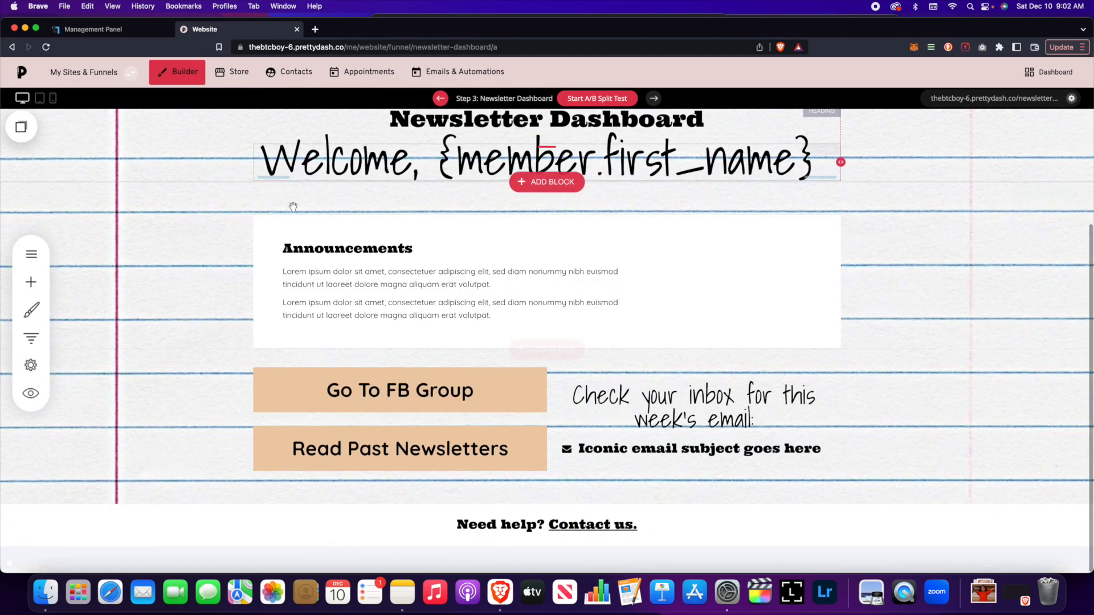
scroll(295, 360, "up", 3)
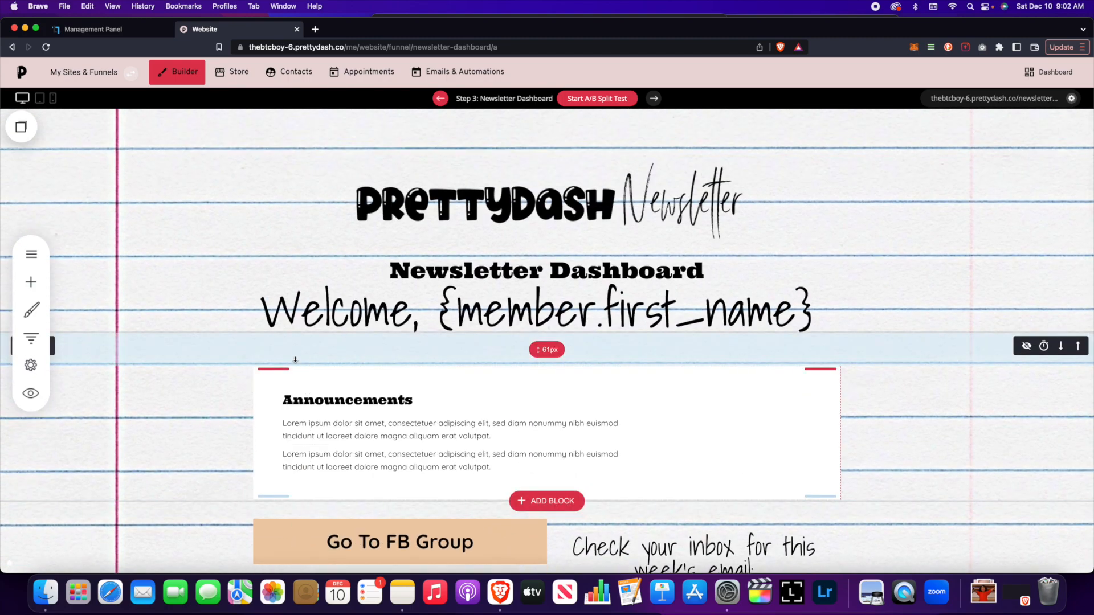
Step: Review the Newsletter Dashboard page's announcements, buttons and contact footer, and check where the page sits in the funnel's step list
scroll(365, 376, "down", 3)
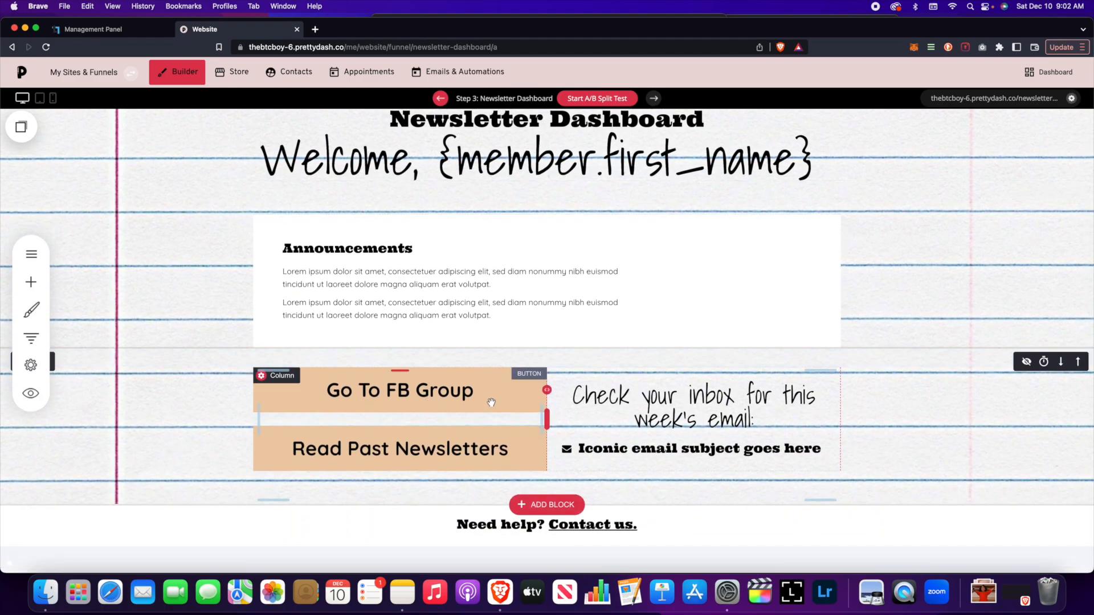
scroll(512, 333, "up", 1)
scroll(512, 333, "up", 3)
scroll(404, 272, "down", 3)
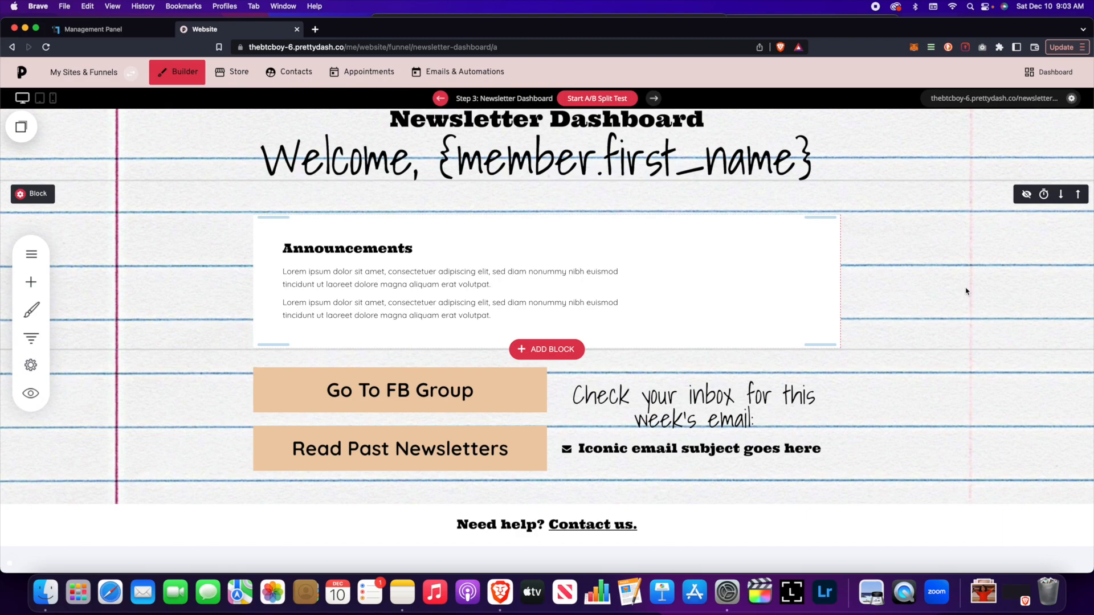
scroll(831, 311, "up", 3)
scroll(831, 311, "down", 3)
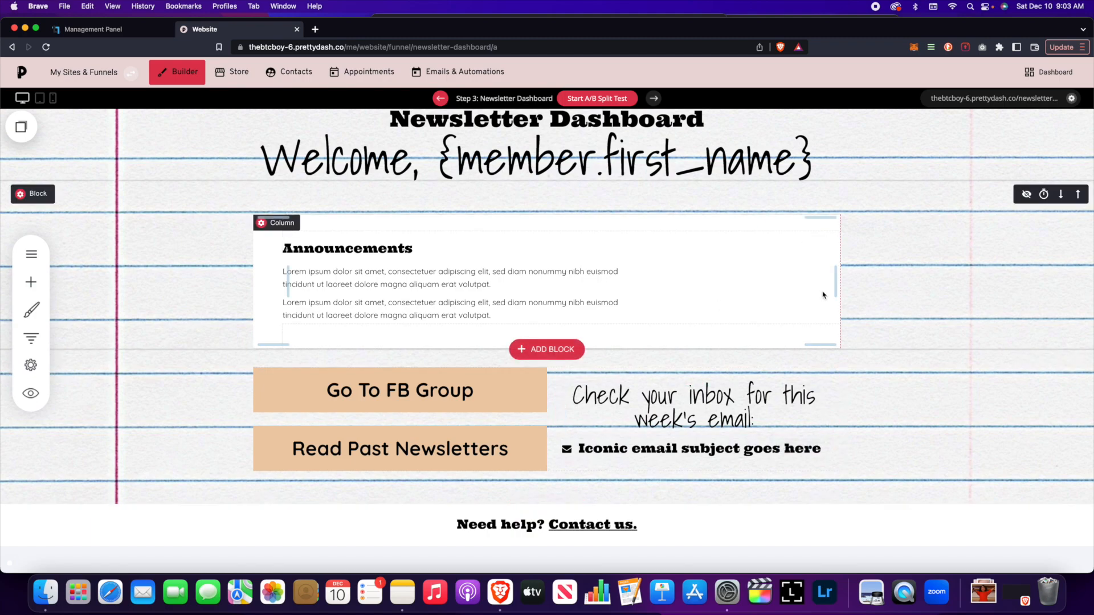
scroll(825, 295, "up", 3)
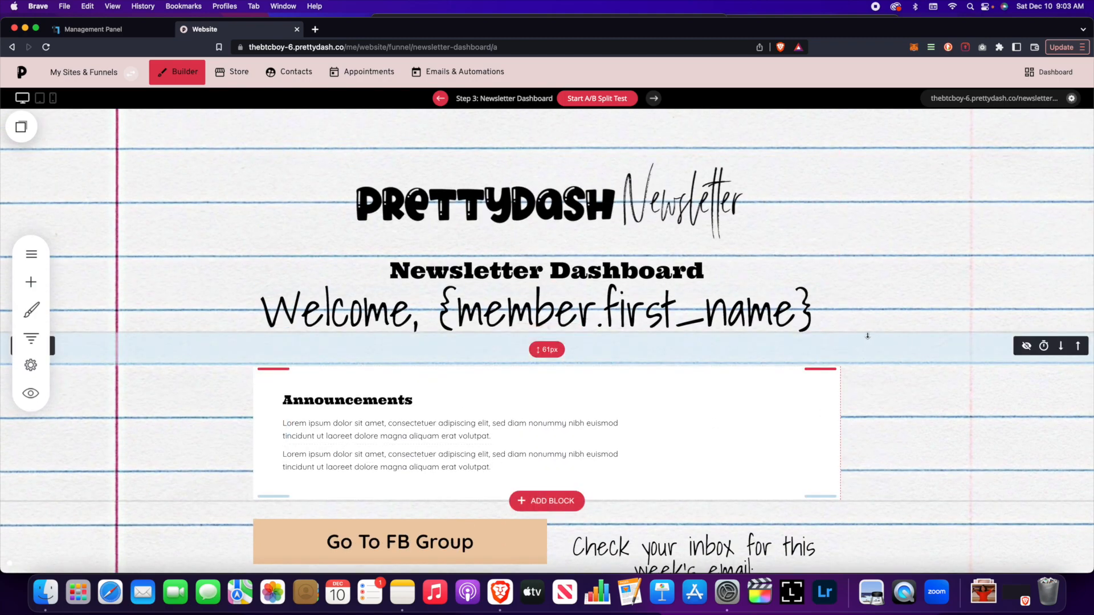
left_click(31, 338)
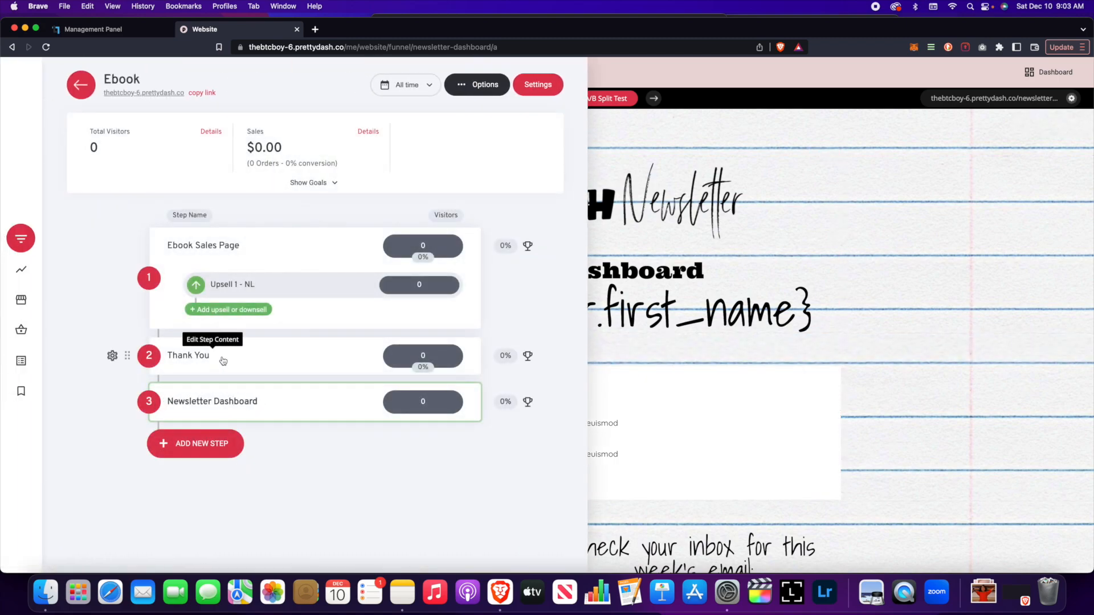
left_click(865, 254)
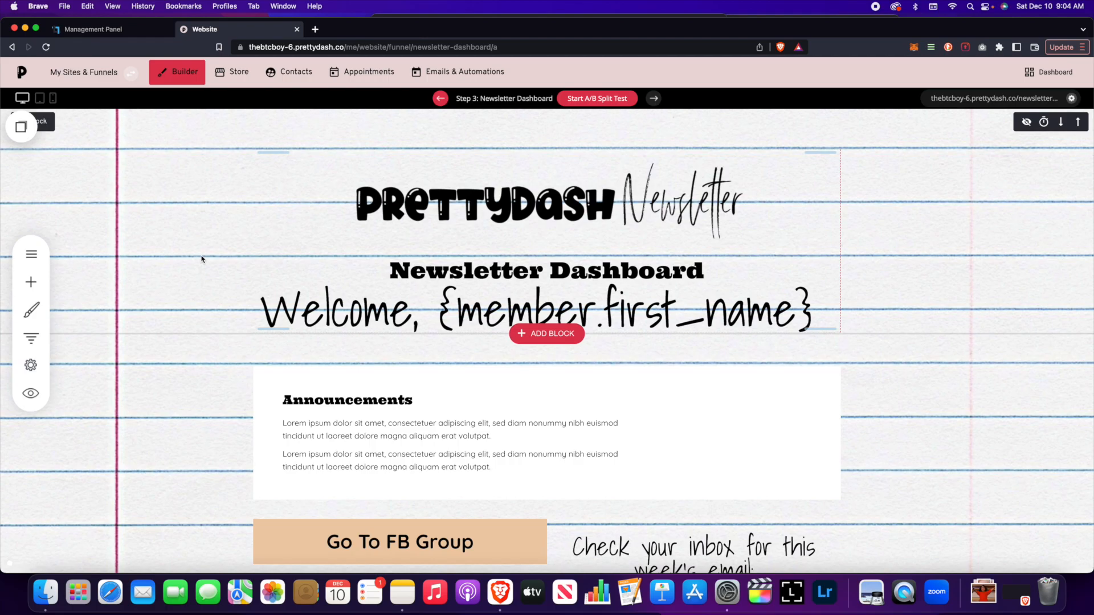
Step: Open the Upsell 1 - NL page from the funnel steps and open the edit settings of its PUT US IN YOUR INBOX upsell button
left_click(226, 71)
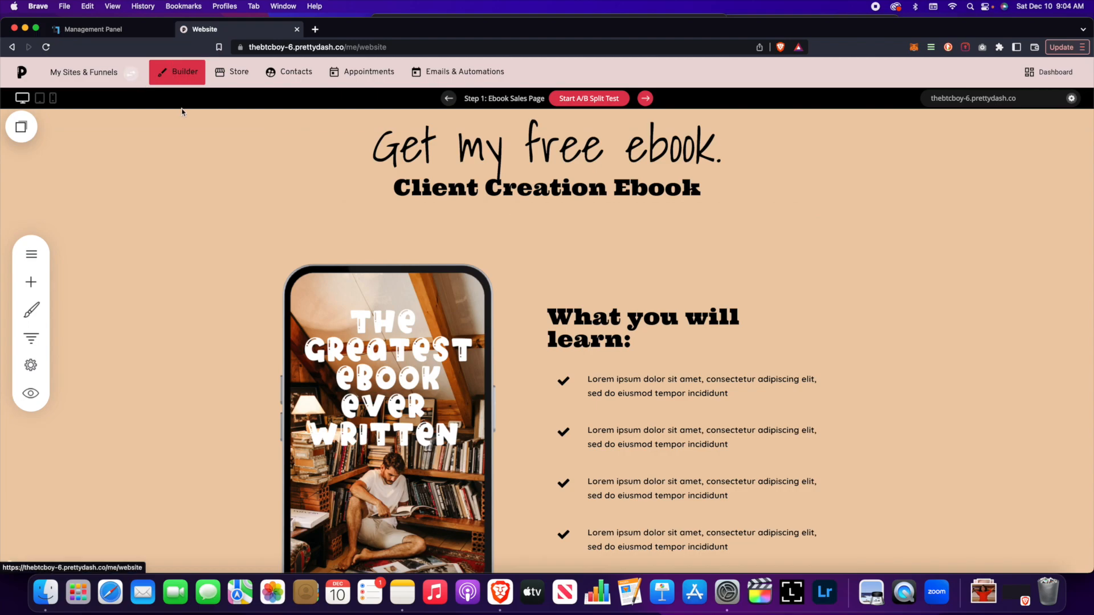
left_click(31, 339)
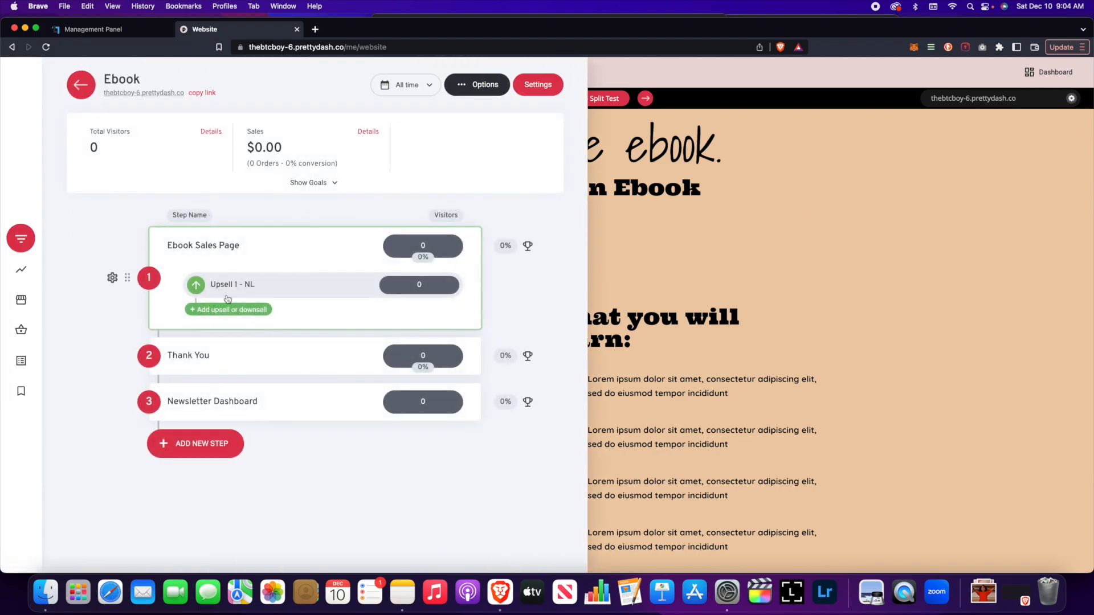
left_click(237, 285)
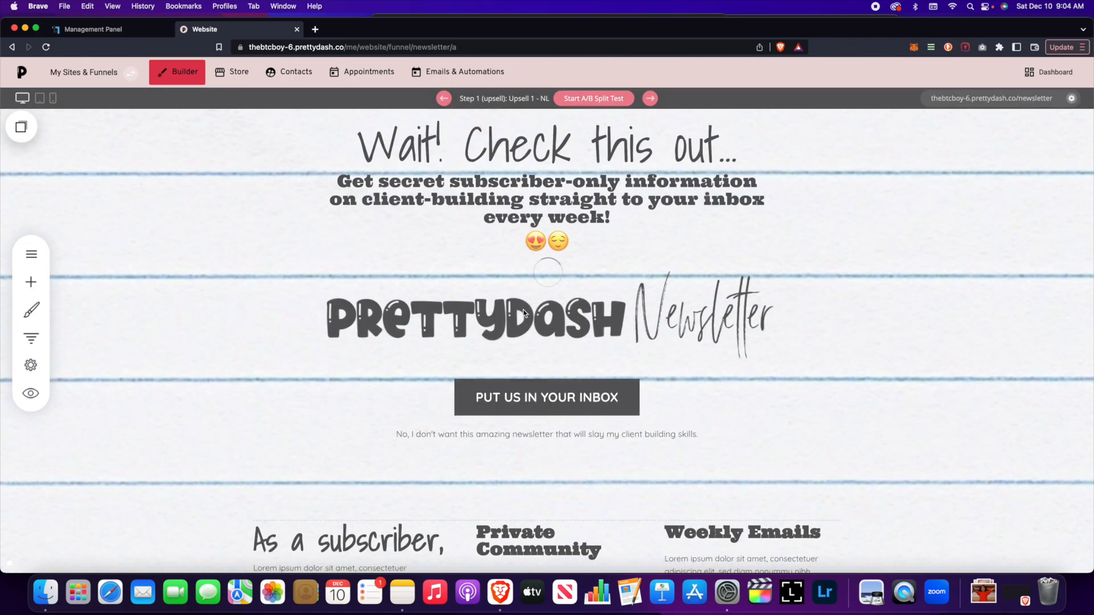
scroll(528, 310, "down", 3)
mouse_move(334, 225)
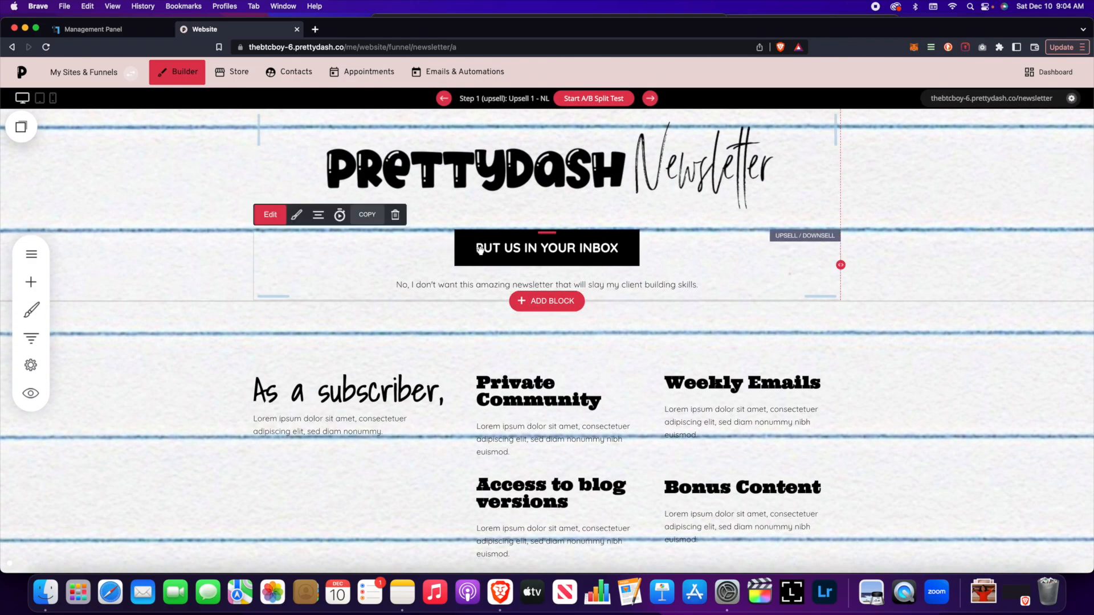
left_click(270, 214)
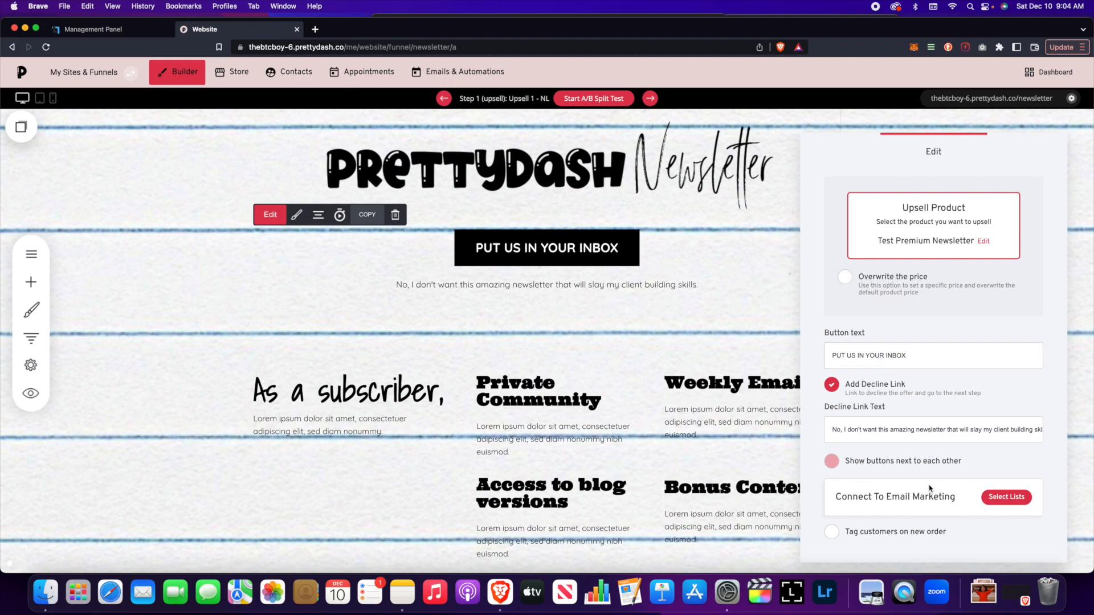
Step: Connect the upsell button to a new email marketing list named Newsletter Subs and save the page
left_click(992, 498)
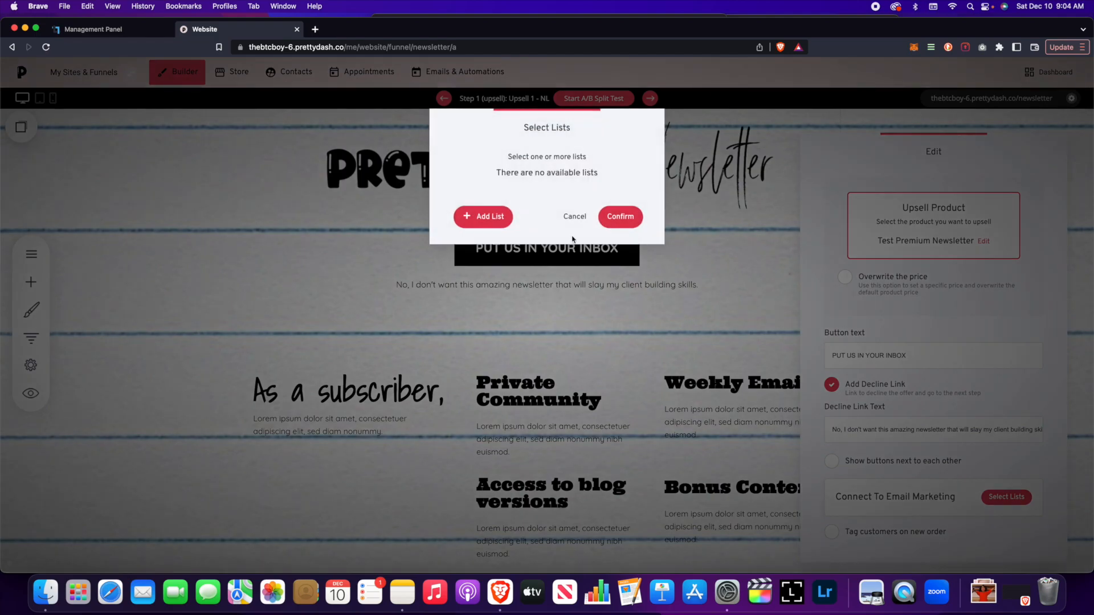
left_click(488, 217)
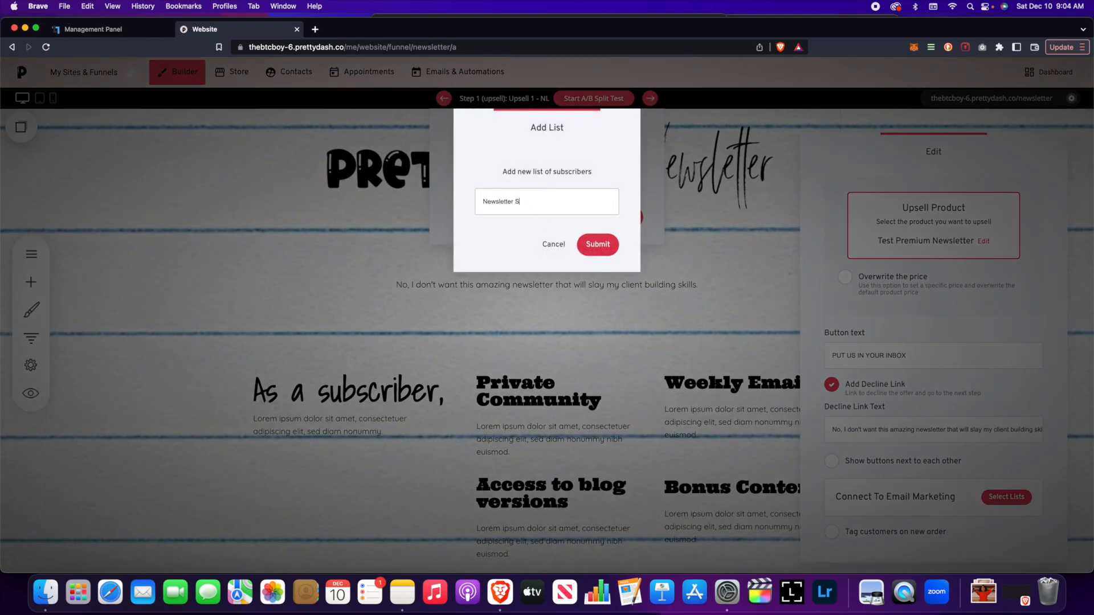
left_click(597, 244)
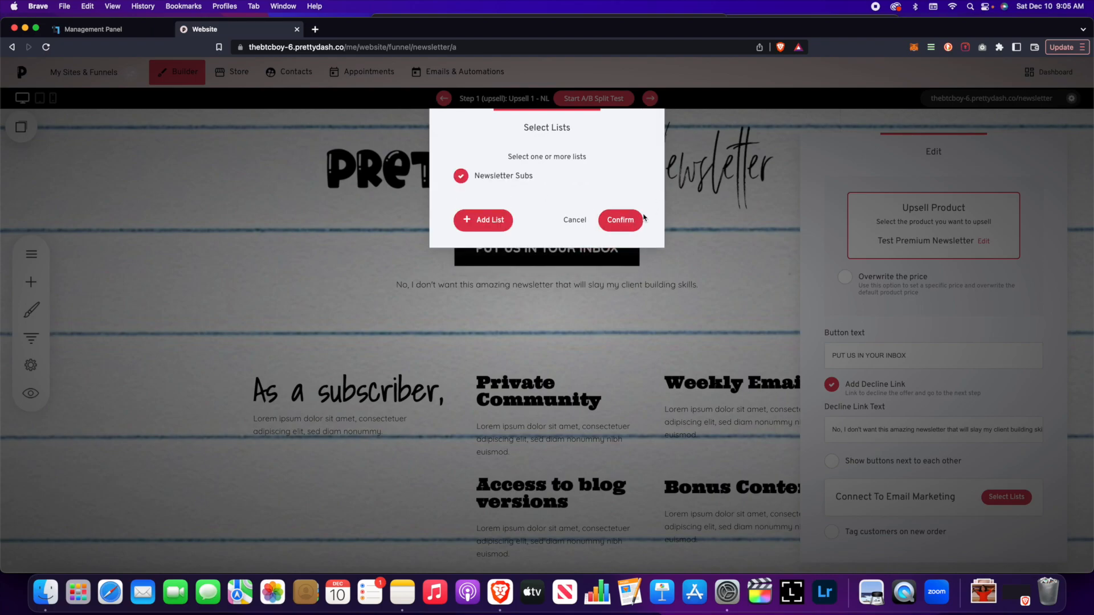
left_click(626, 220)
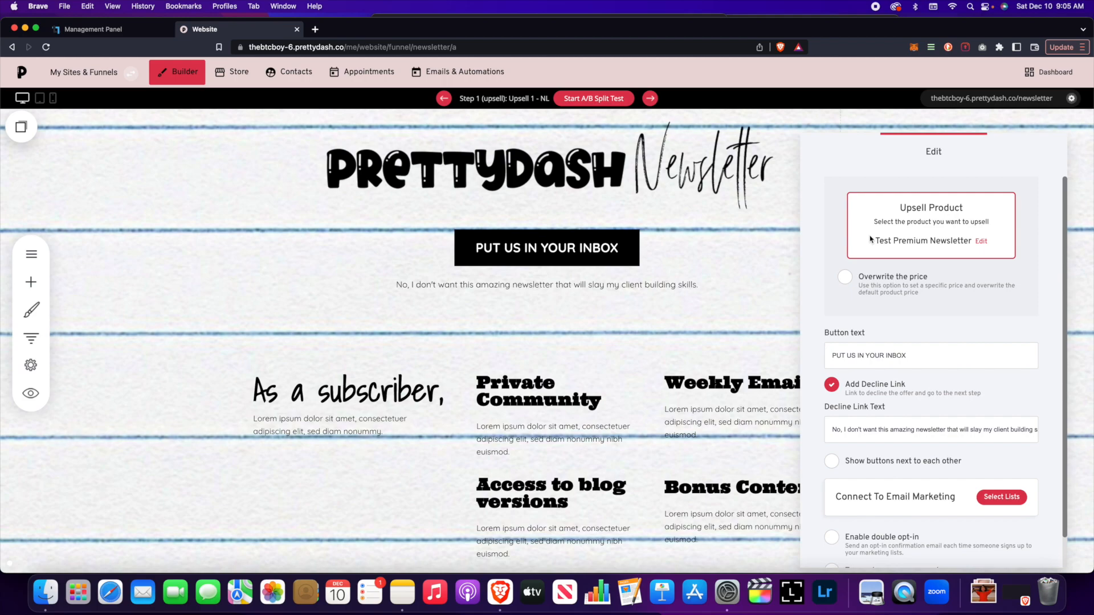
left_click(737, 250)
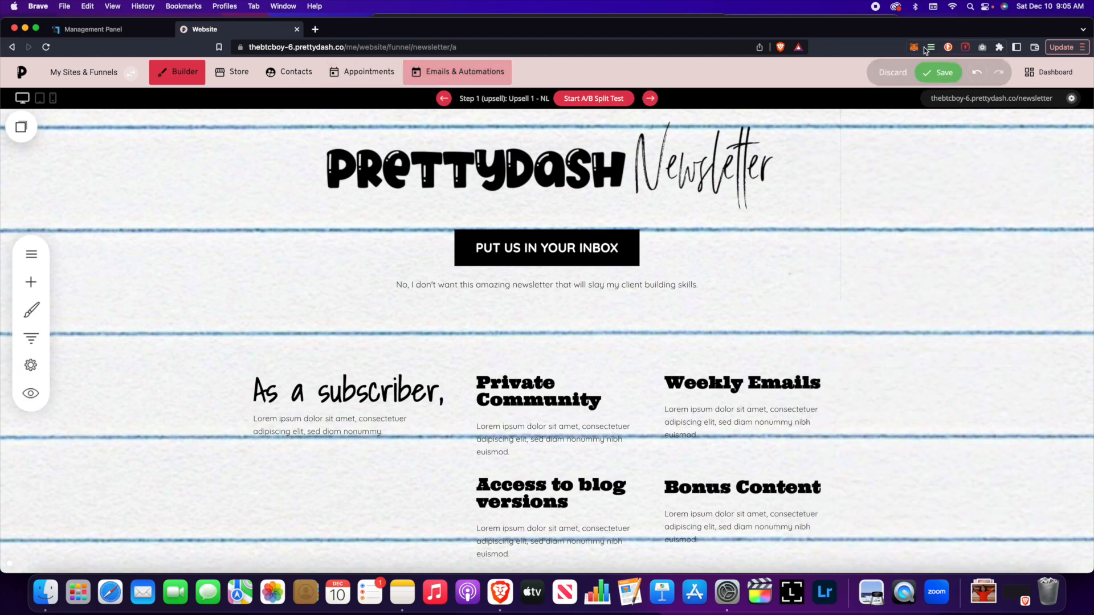
left_click(911, 72)
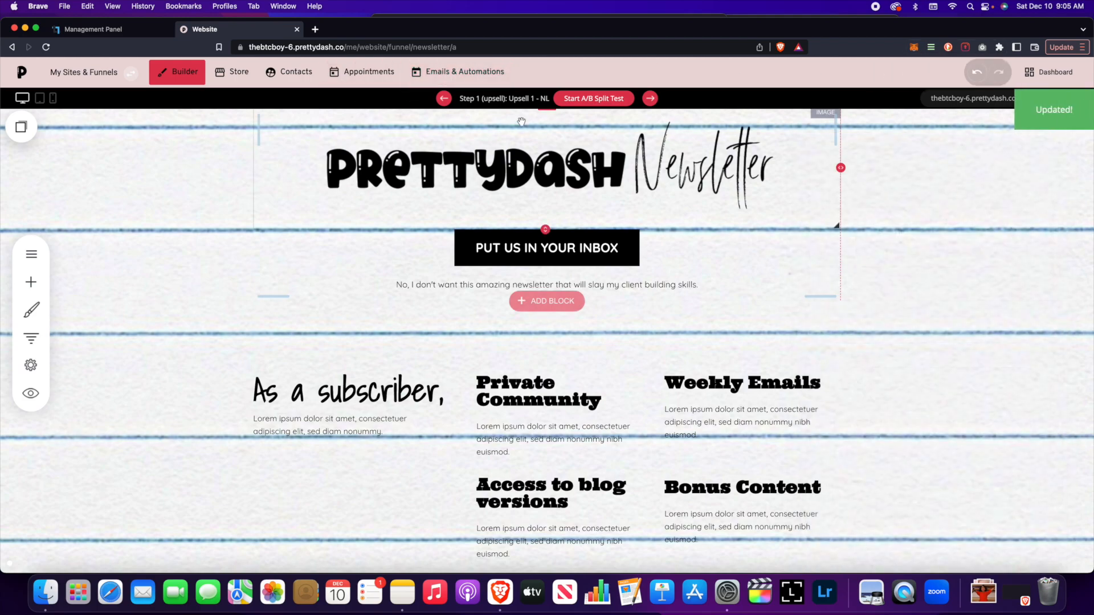
Step: View the subscriber lists in the email marketing area
left_click(463, 72)
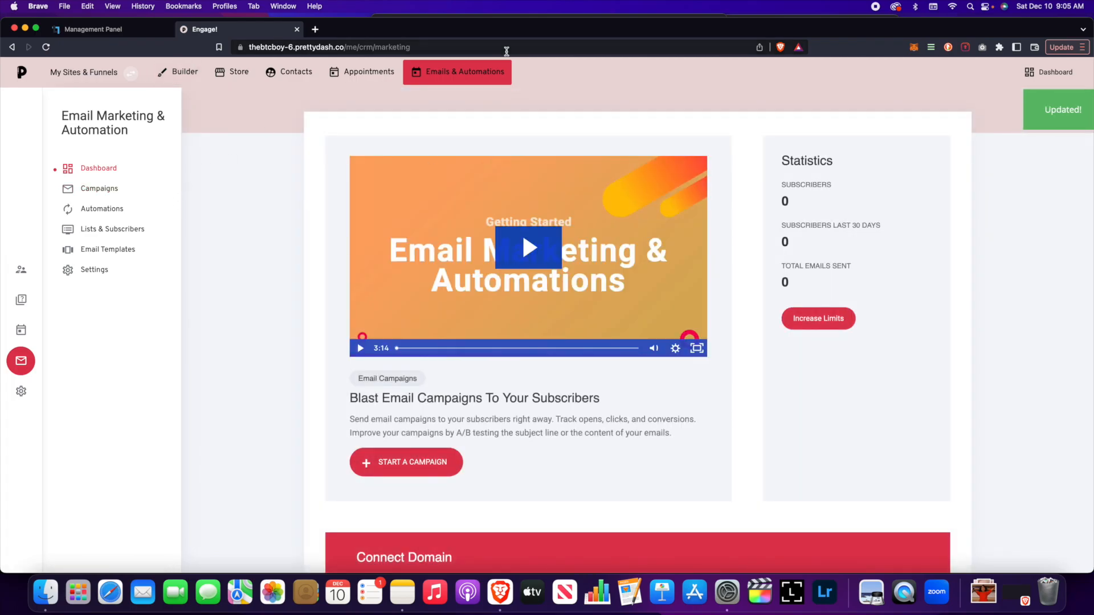
left_click(111, 229)
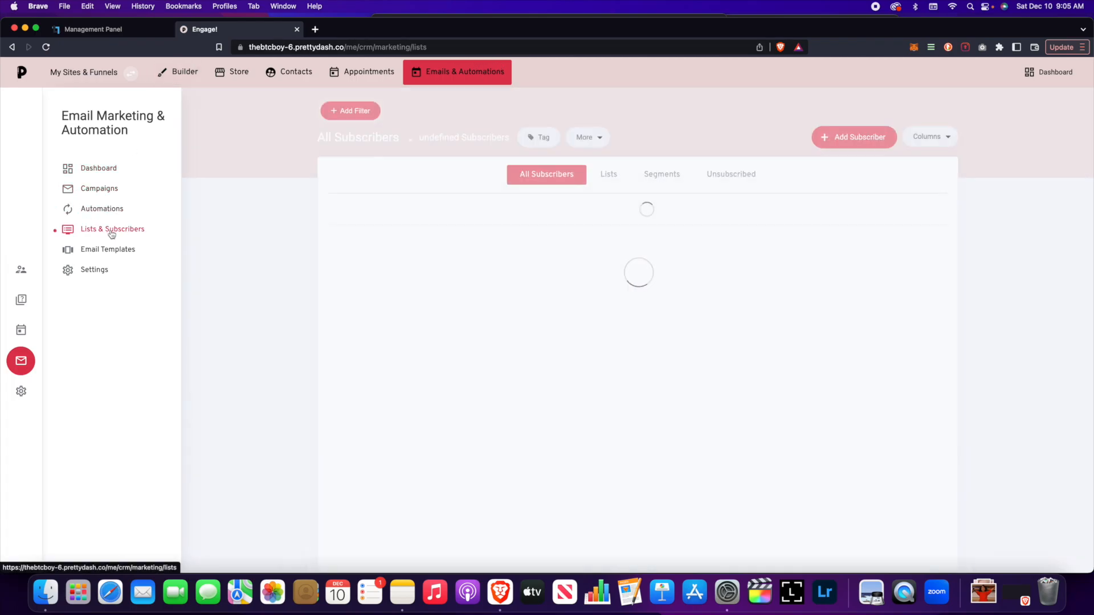
left_click(610, 175)
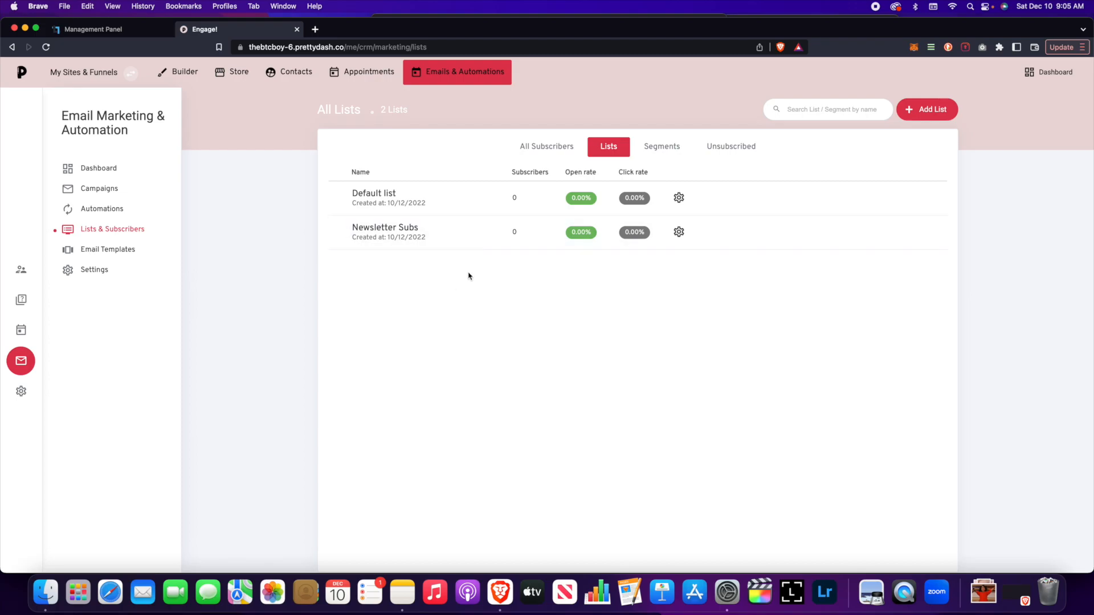
Step: Return to the website builder and look over the Ebook Sales Page down to its checkout, plus the funnel's steps
left_click(177, 72)
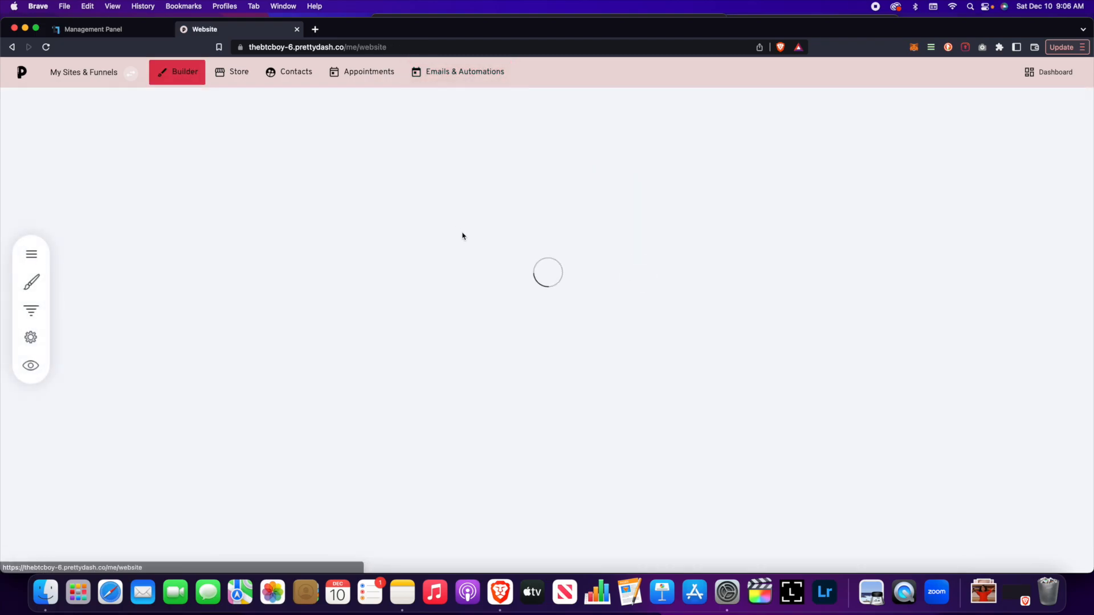
scroll(533, 350, "down", 10)
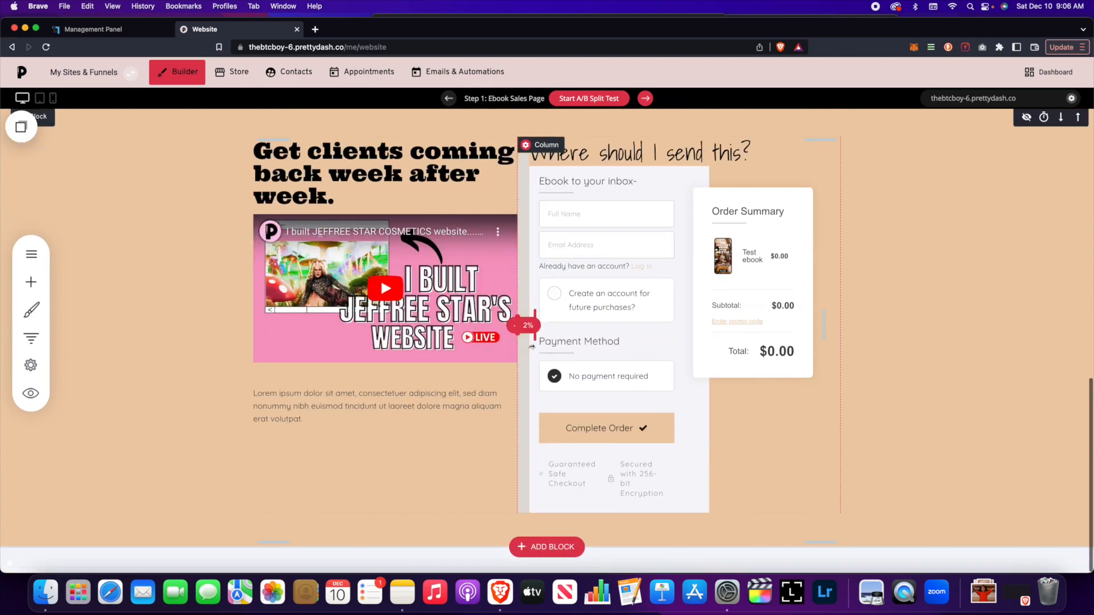
scroll(529, 344, "up", 7)
scroll(529, 344, "up", 3)
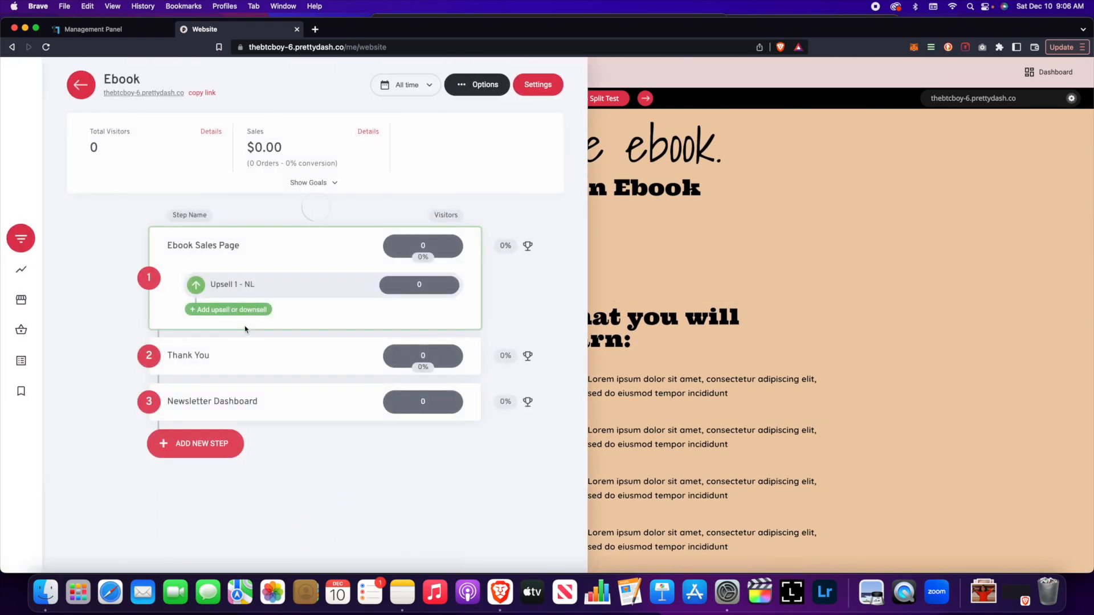
left_click(769, 251)
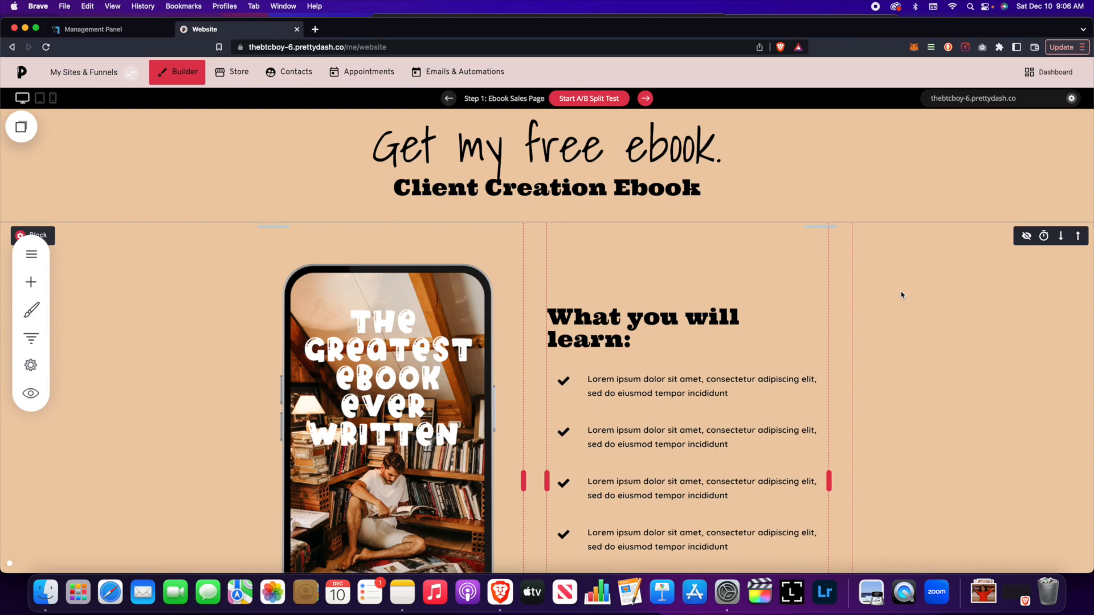
Step: View the E-Book Funnels templates offered for a new funnel, and return to the Ebook funnel's sales page
left_click(101, 73)
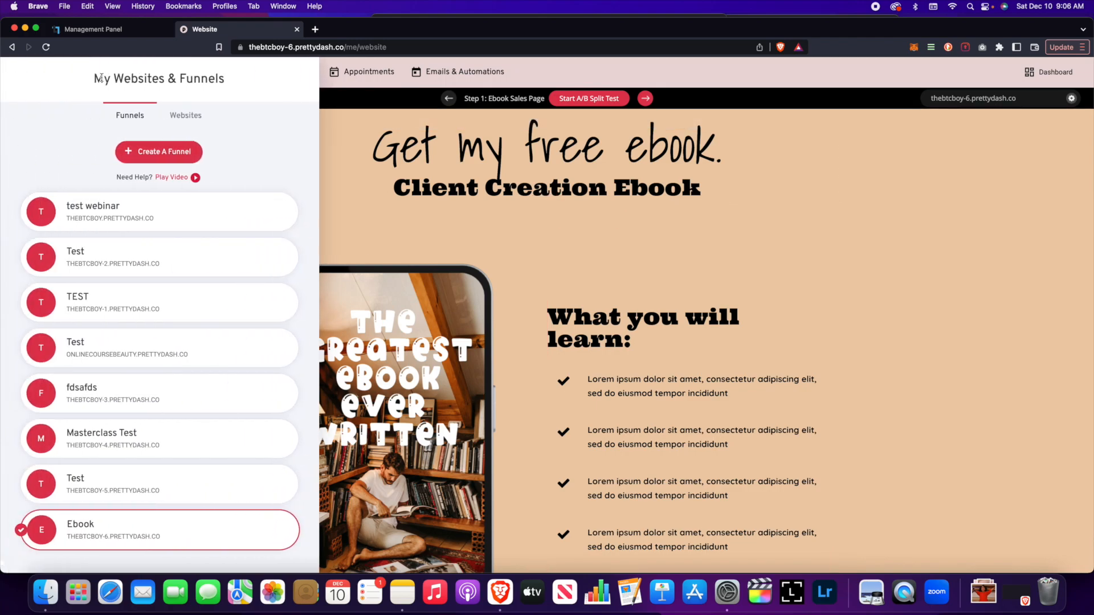
left_click(160, 152)
left_click(123, 214)
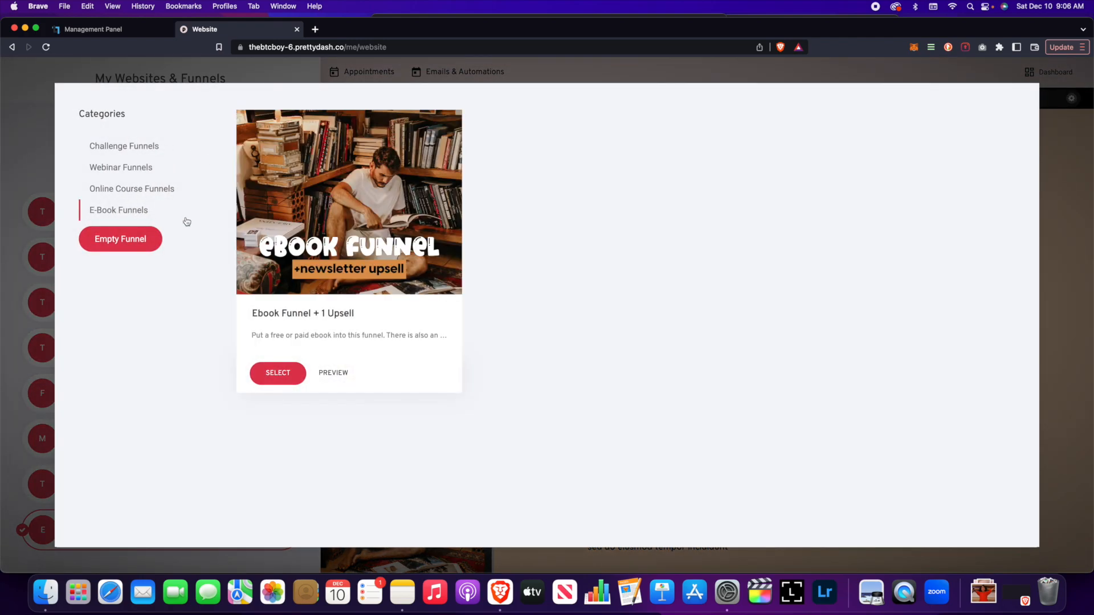
left_click(298, 376)
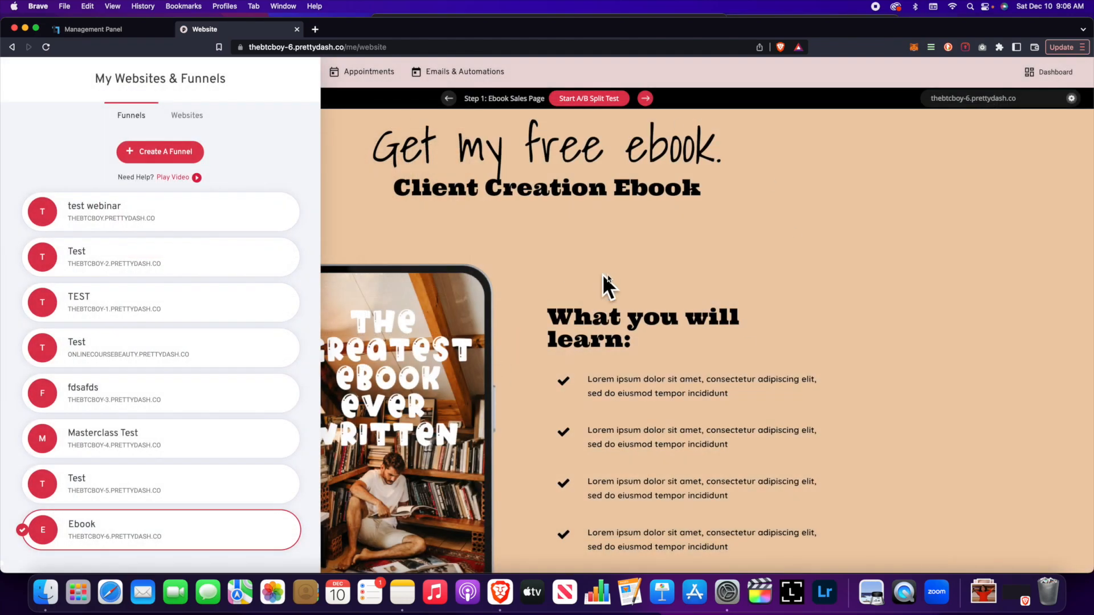
left_click(563, 283)
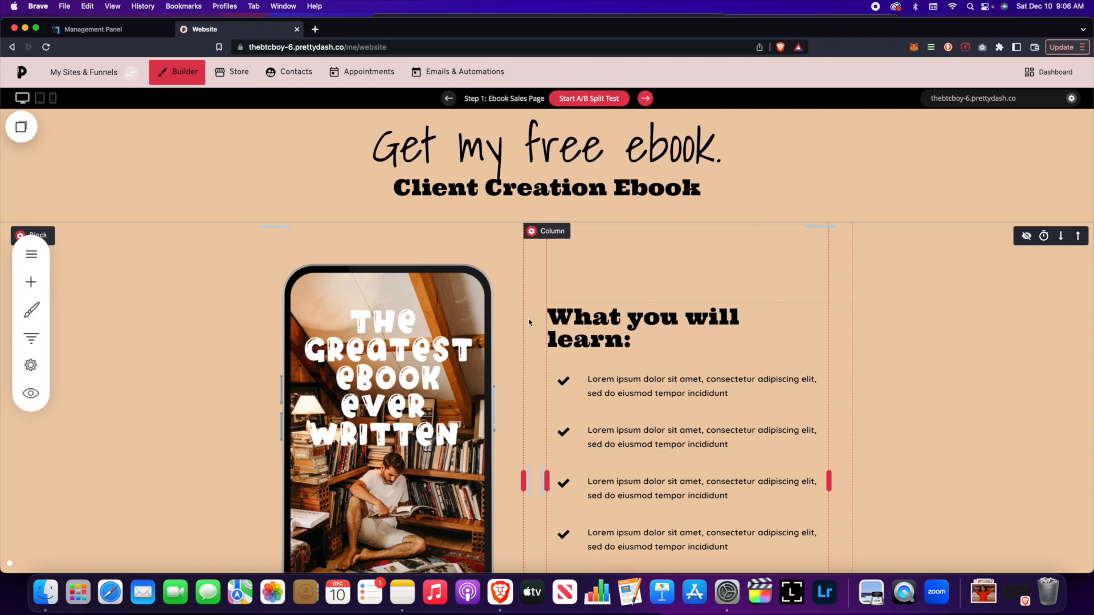
Step: Check the funnel's step list and the settings of the checkout form on the Ebook Sales Page
scroll(491, 254, "down", 15)
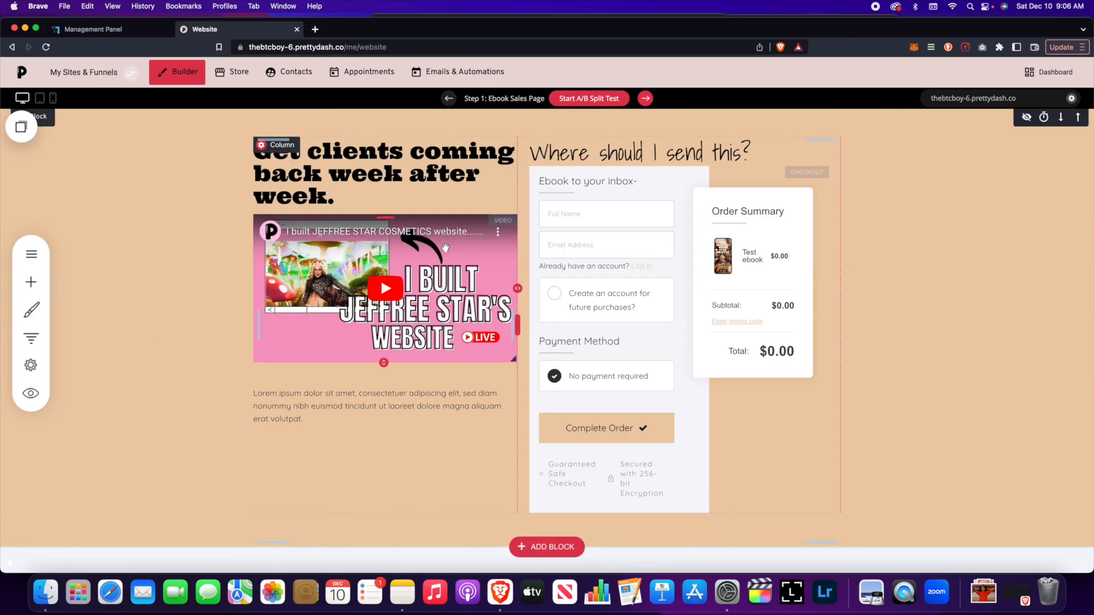
left_click(31, 338)
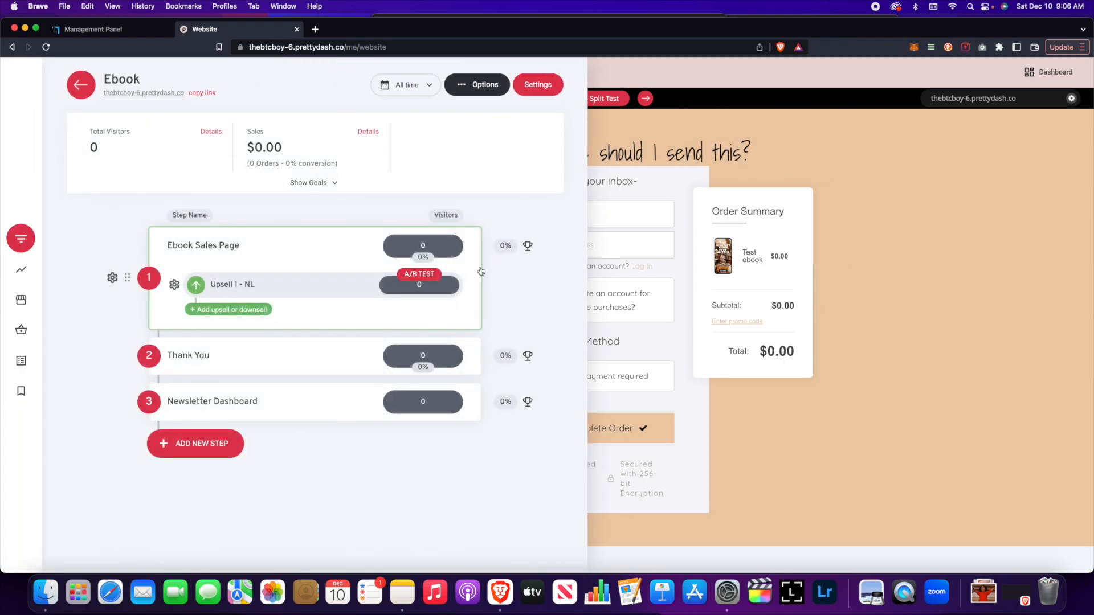
left_click(856, 250)
left_click(599, 270)
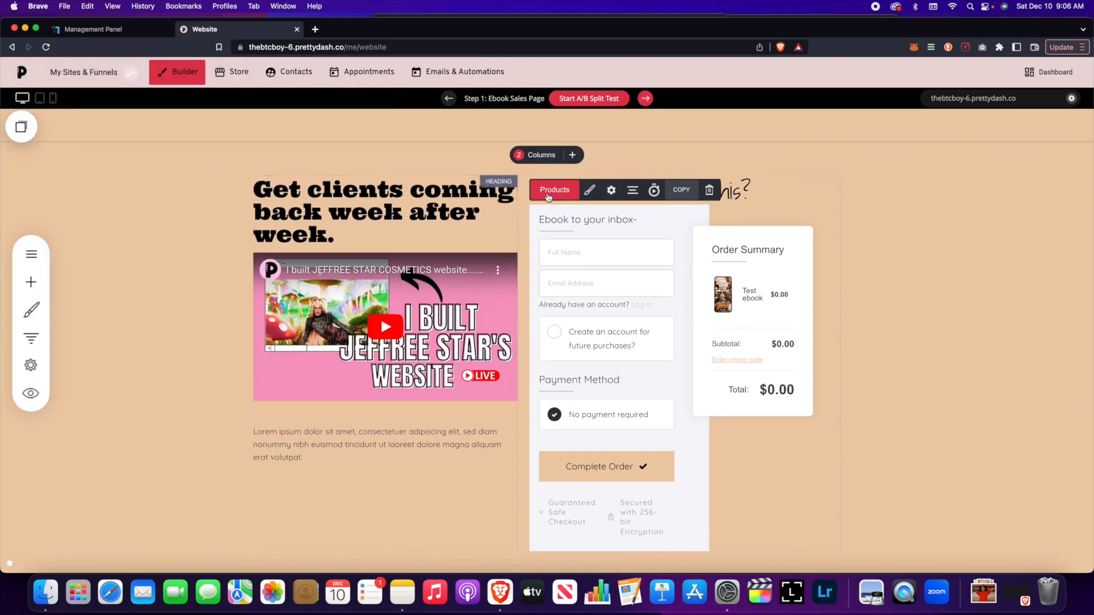
left_click(611, 189)
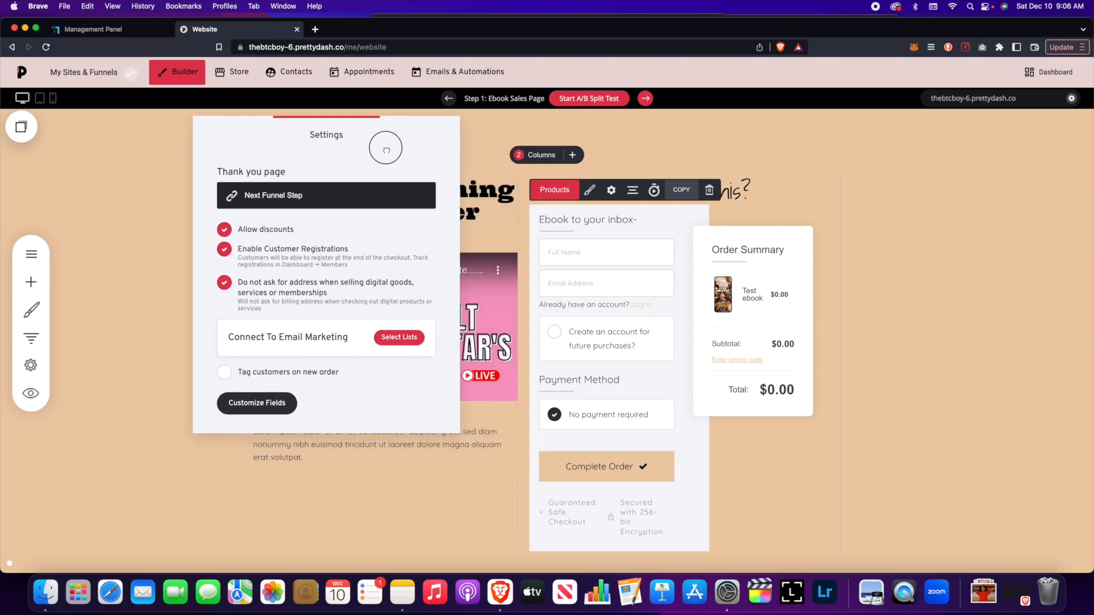
left_click(917, 228)
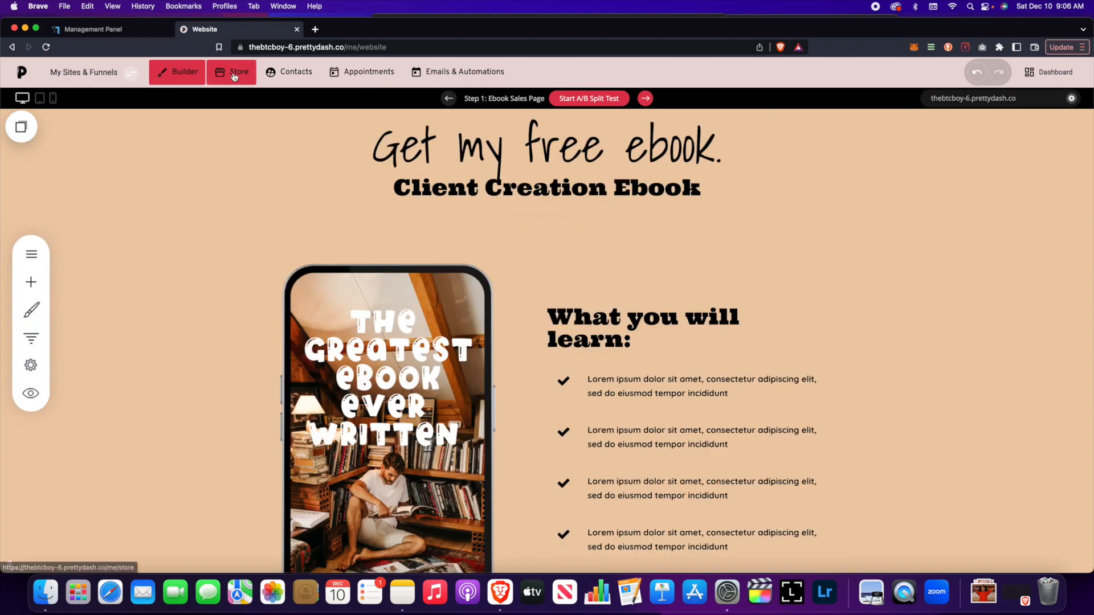
Step: Open the Test ebook product in the store and review its price, product type and product file
left_click(229, 72)
left_click(50, 220)
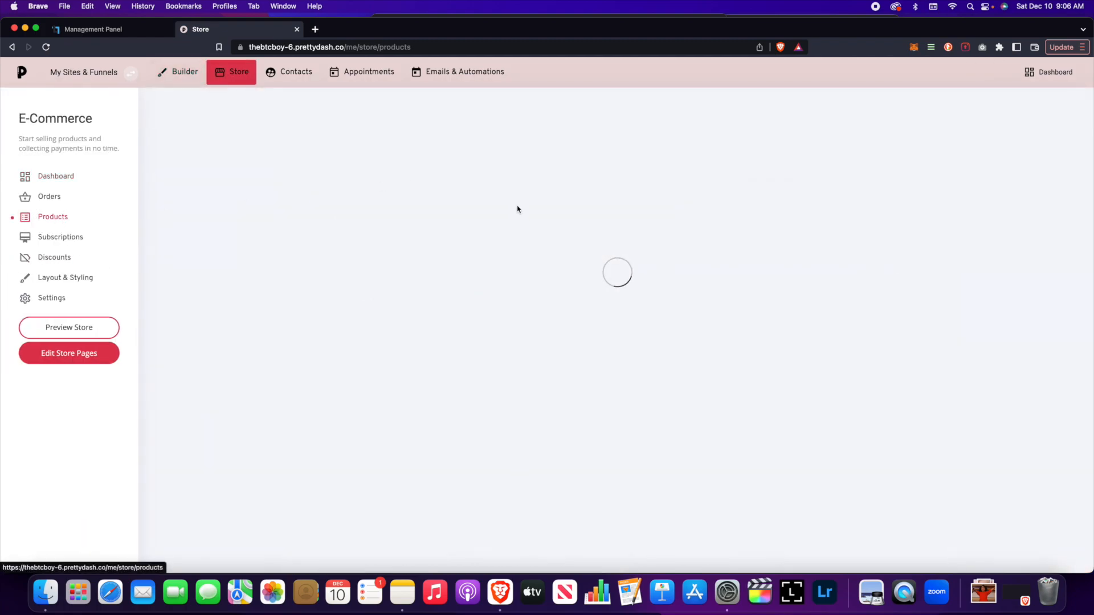
left_click(411, 215)
scroll(452, 364, "down", 5)
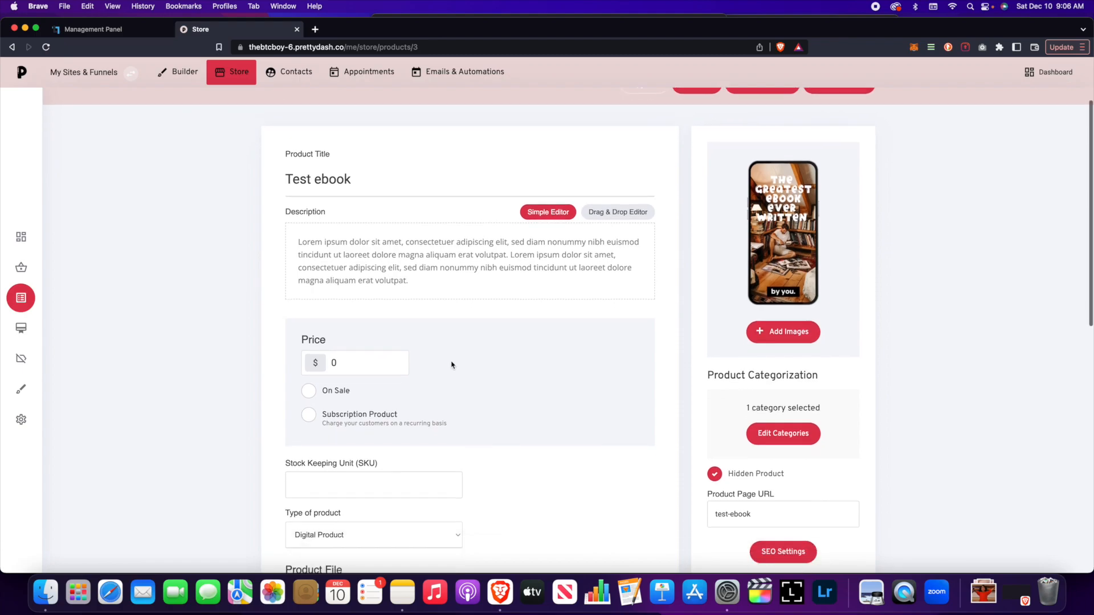
scroll(453, 363, "down", 2)
scroll(603, 361, "down", 2)
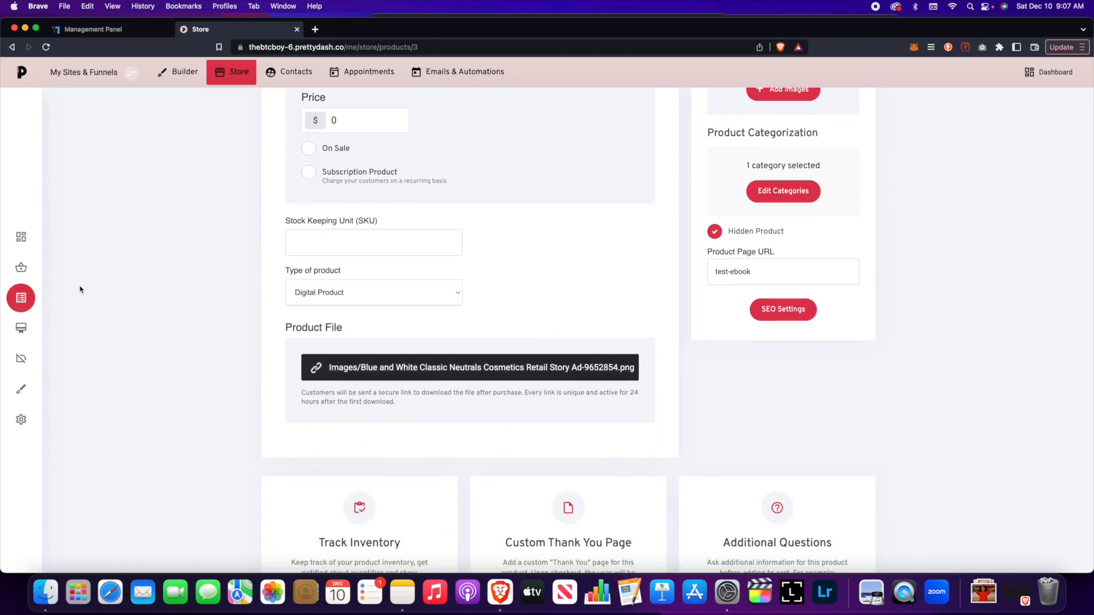
Step: Open the Test Premium Newsletter product and review its subscription renewal, product type and member groups
scroll(312, 166, "up", 5)
left_click(302, 109)
left_click(459, 251)
scroll(452, 258, "down", 6)
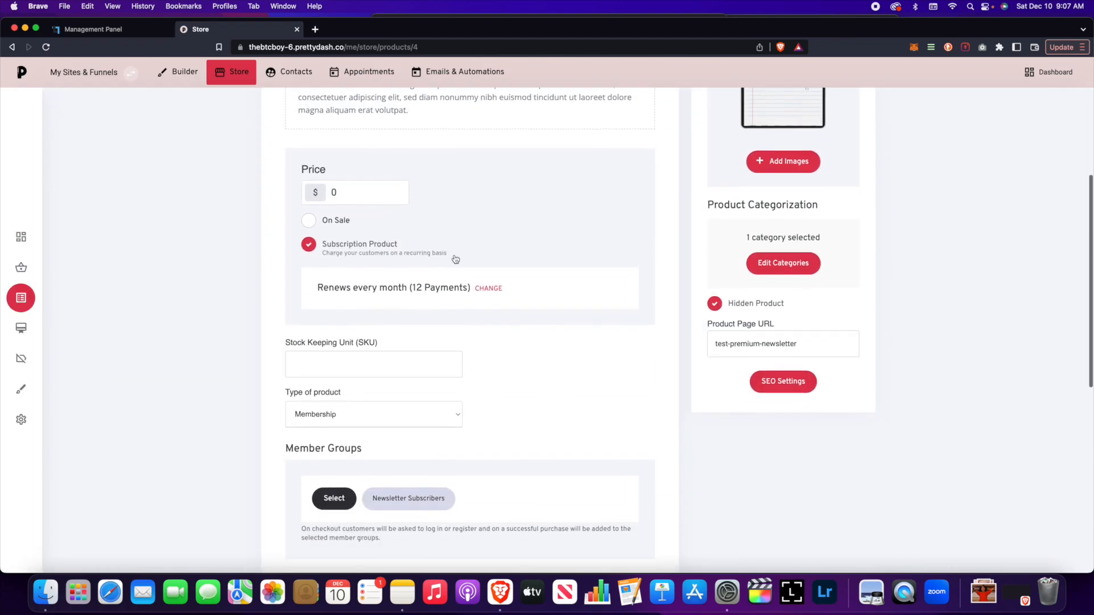
left_click(375, 249)
left_click(567, 237)
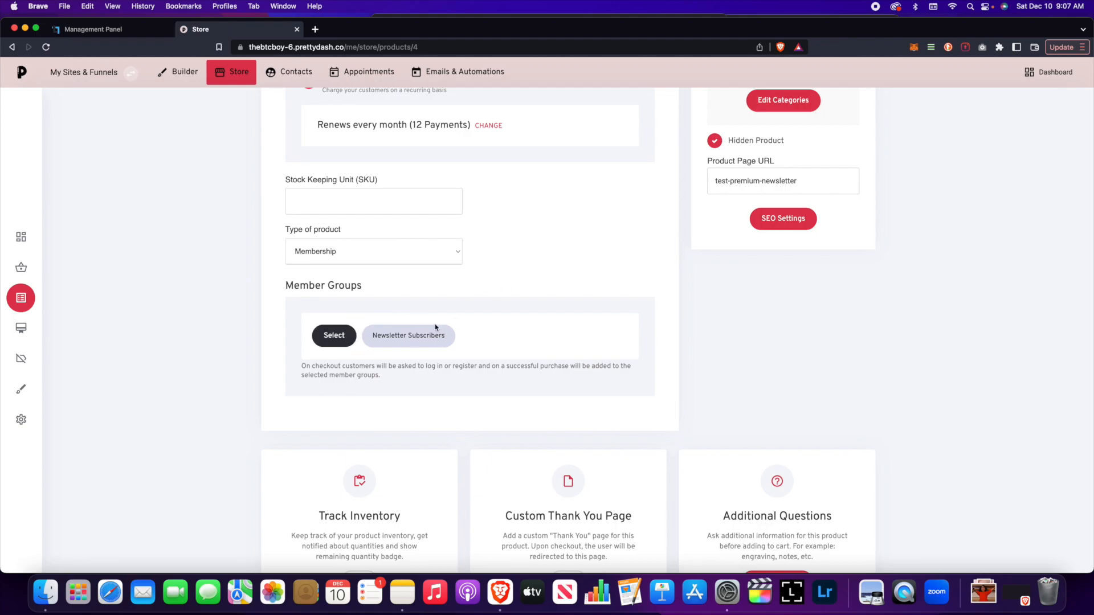
scroll(520, 273, "up", 7)
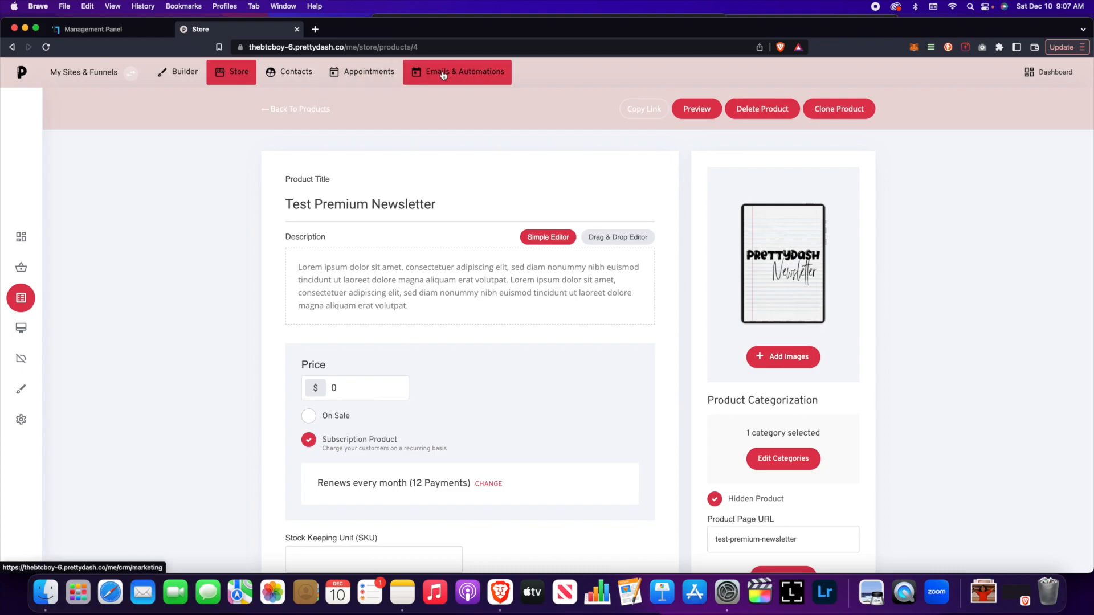
scroll(448, 186, "down", 3)
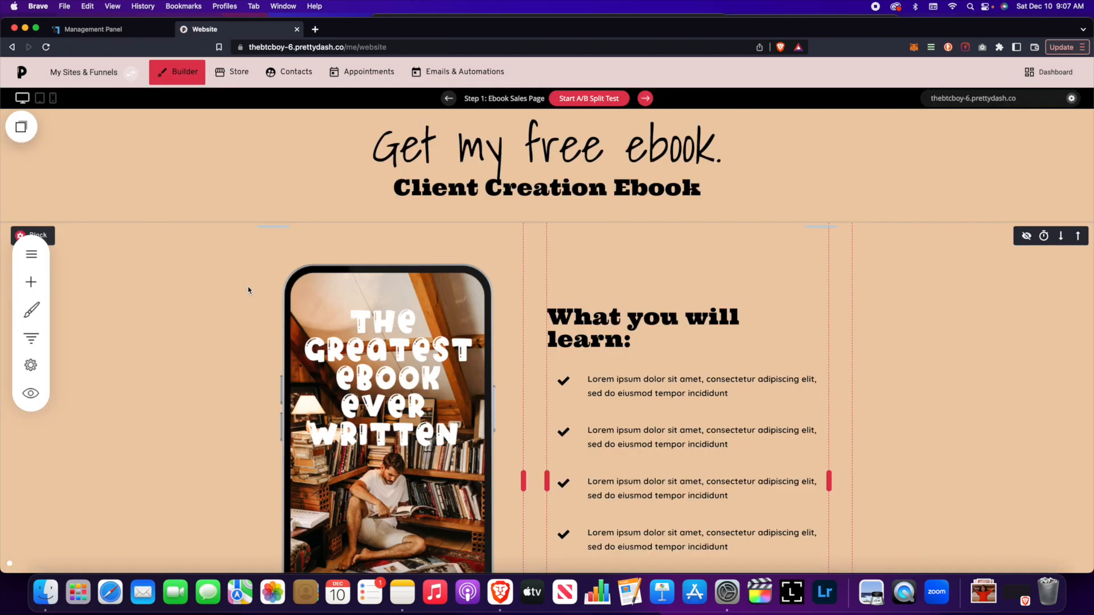